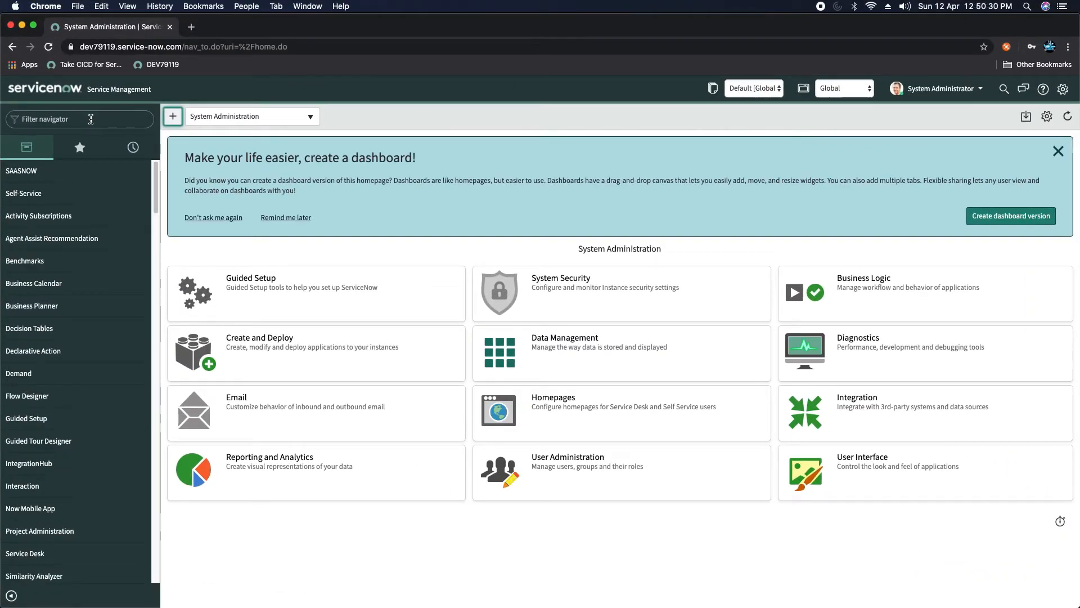
# Step: Filter the navigator for 'system import set' and open the Load Data form
pyautogui.click(90, 119)
pyautogui.write('system import set')
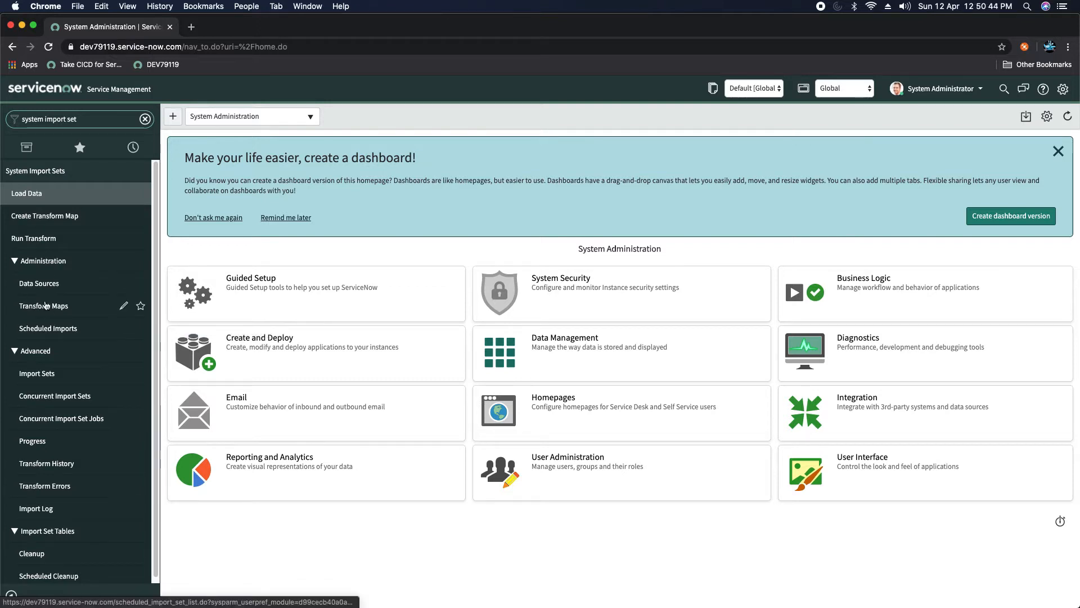
pyautogui.click(26, 194)
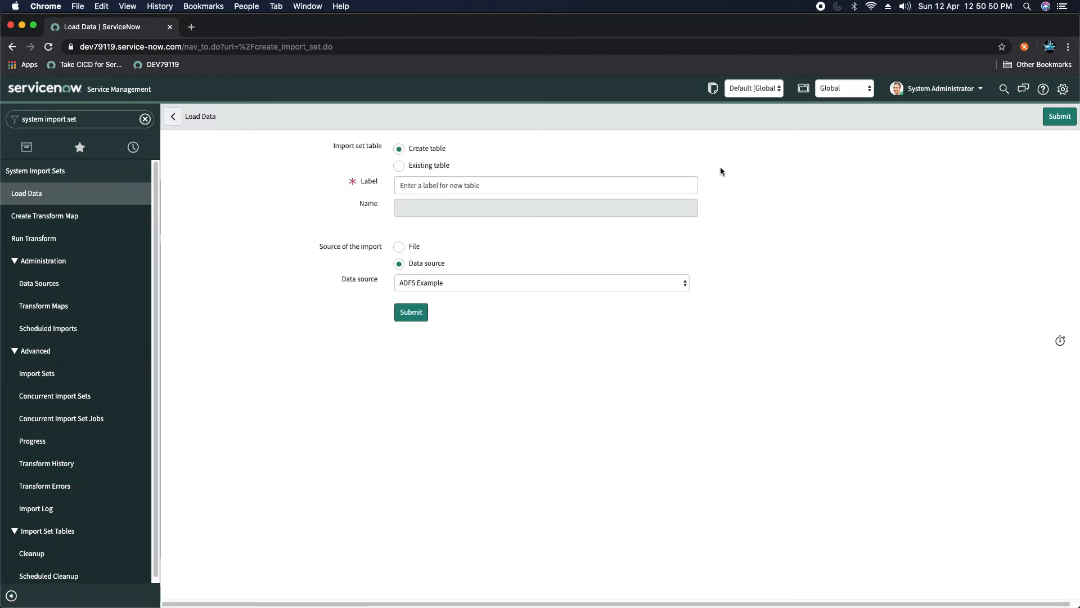
# Step: Try the File, Existing table and Data source load options, then start a new Transform Map
pyautogui.click(398, 247)
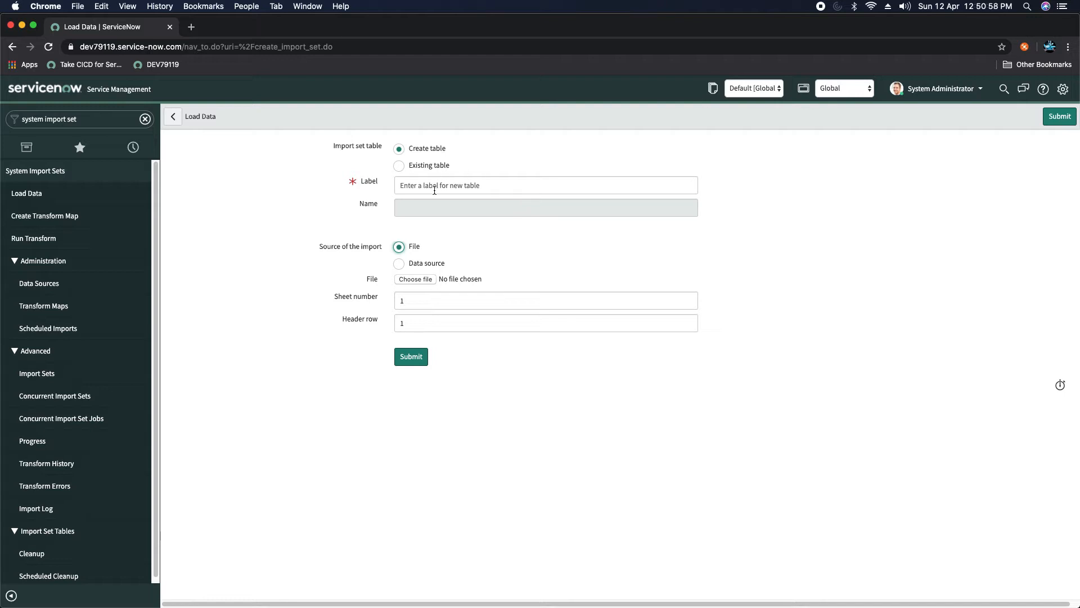
pyautogui.click(399, 165)
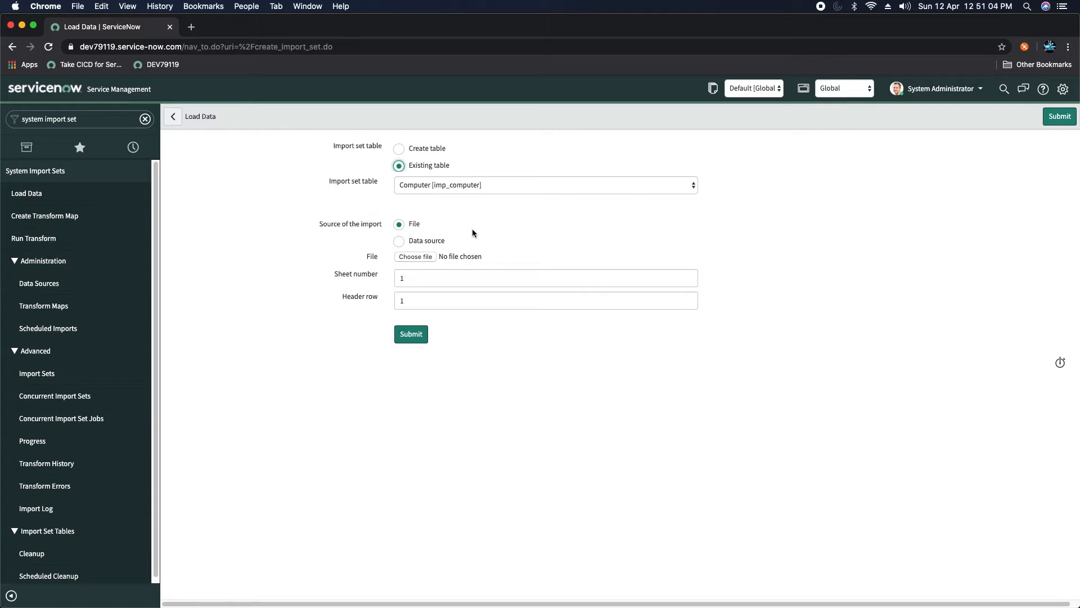
pyautogui.click(398, 242)
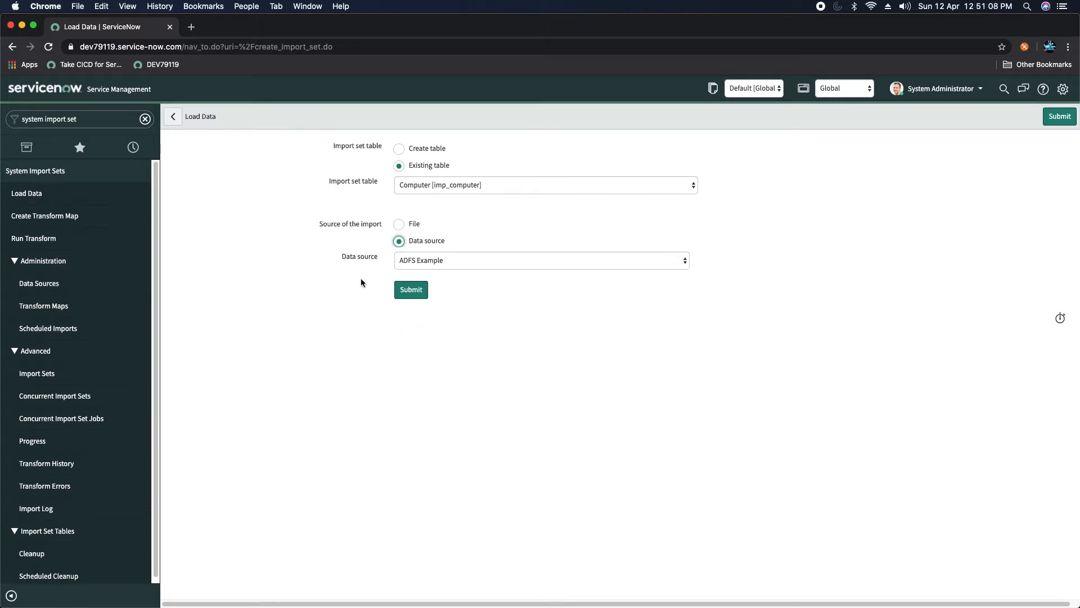
pyautogui.click(441, 260)
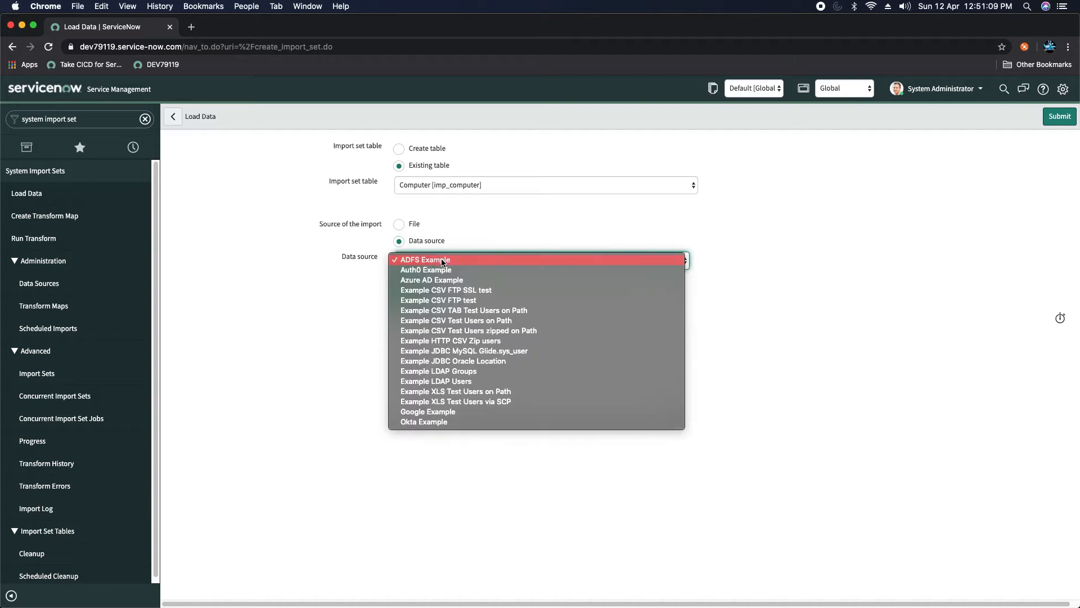
pyautogui.click(352, 309)
pyautogui.click(38, 218)
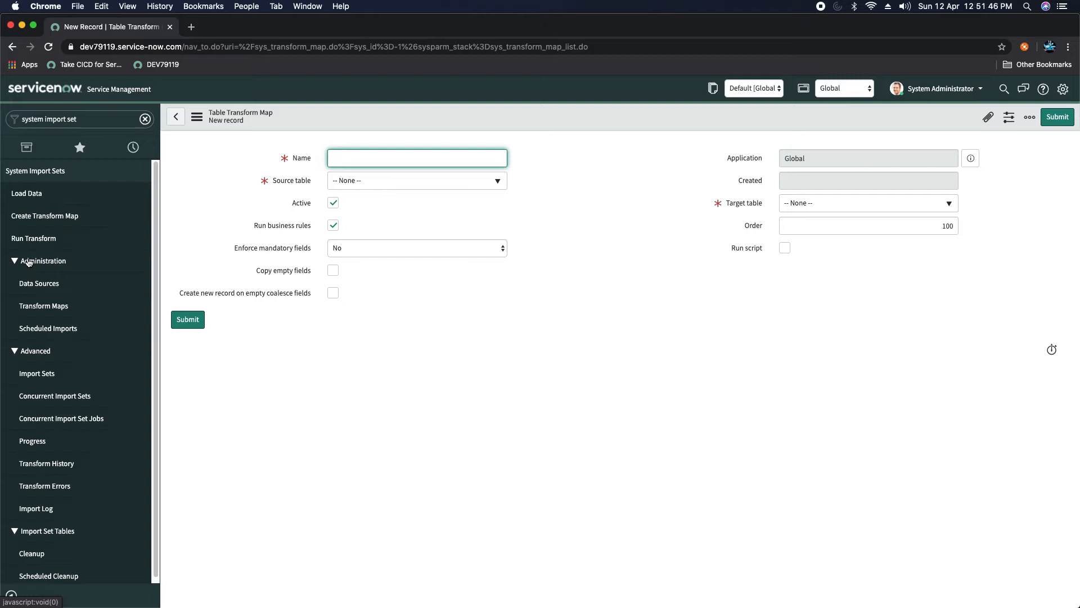
# Step: Browse the Data Sources list and open the Google Example data source
pyautogui.click(40, 287)
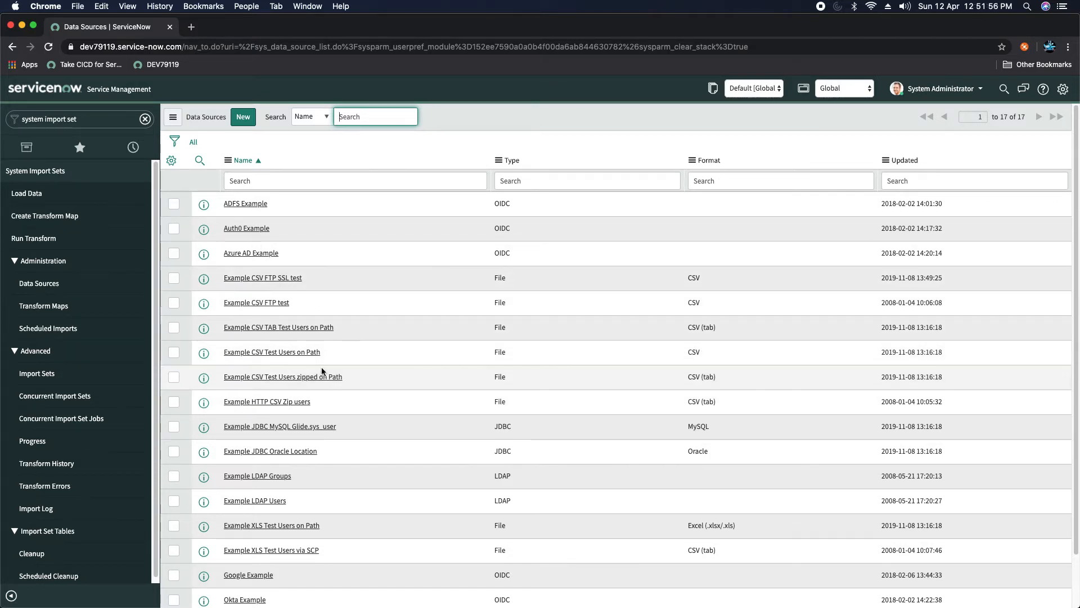
pyautogui.scroll(-2, 324, 382)
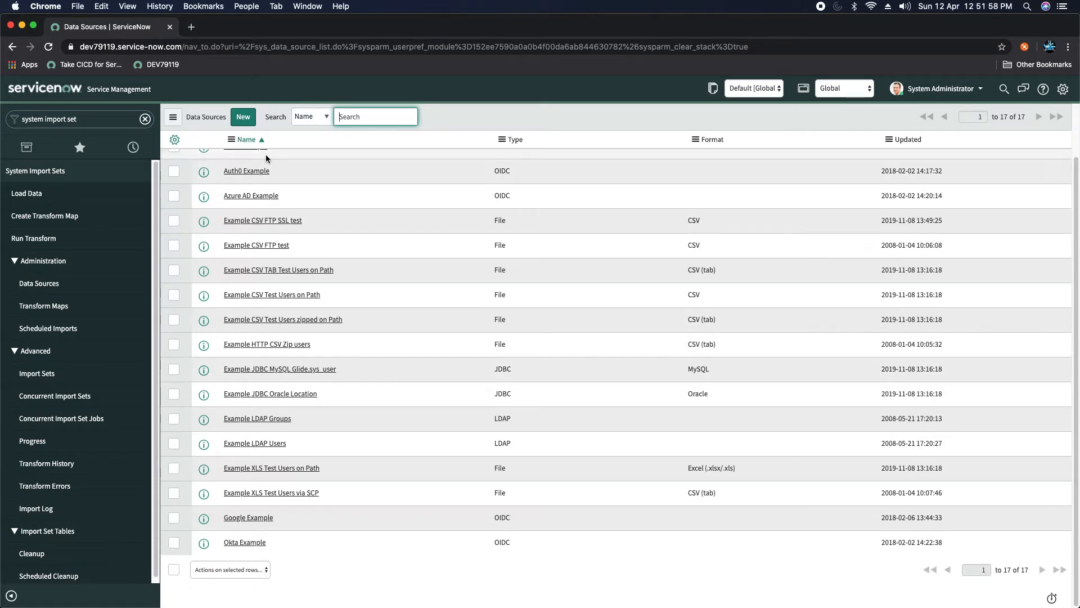
pyautogui.scroll(2, 291, 446)
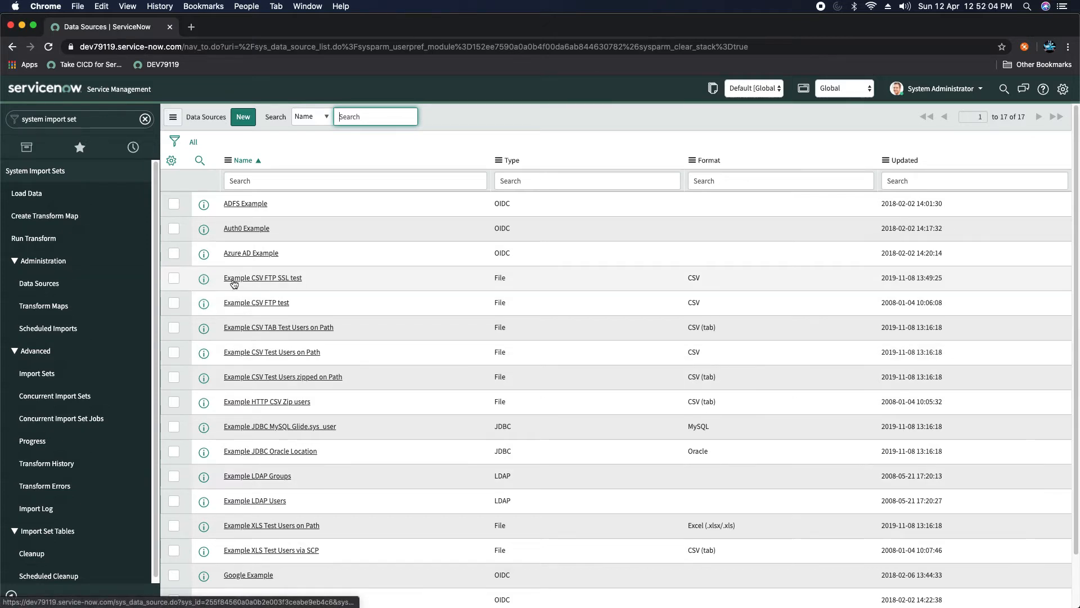
pyautogui.scroll(-2, 267, 399)
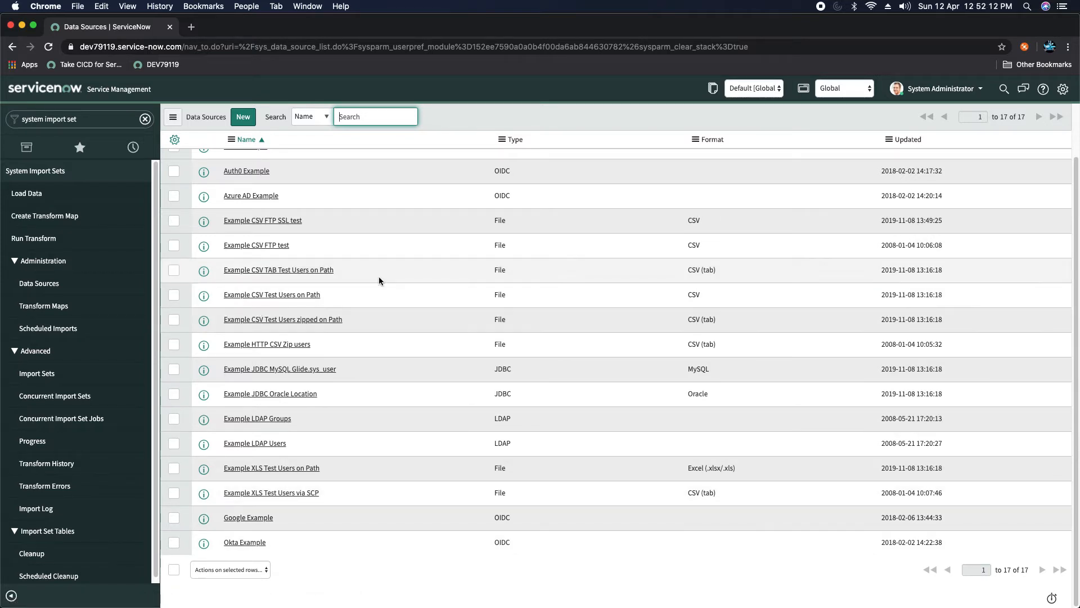
pyautogui.click(237, 517)
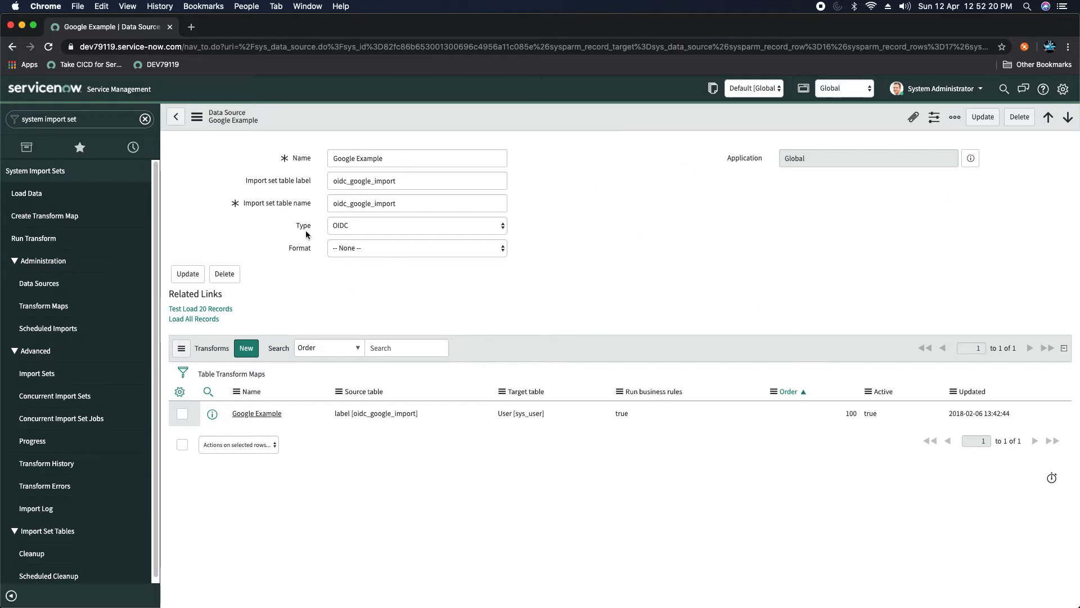
pyautogui.click(366, 230)
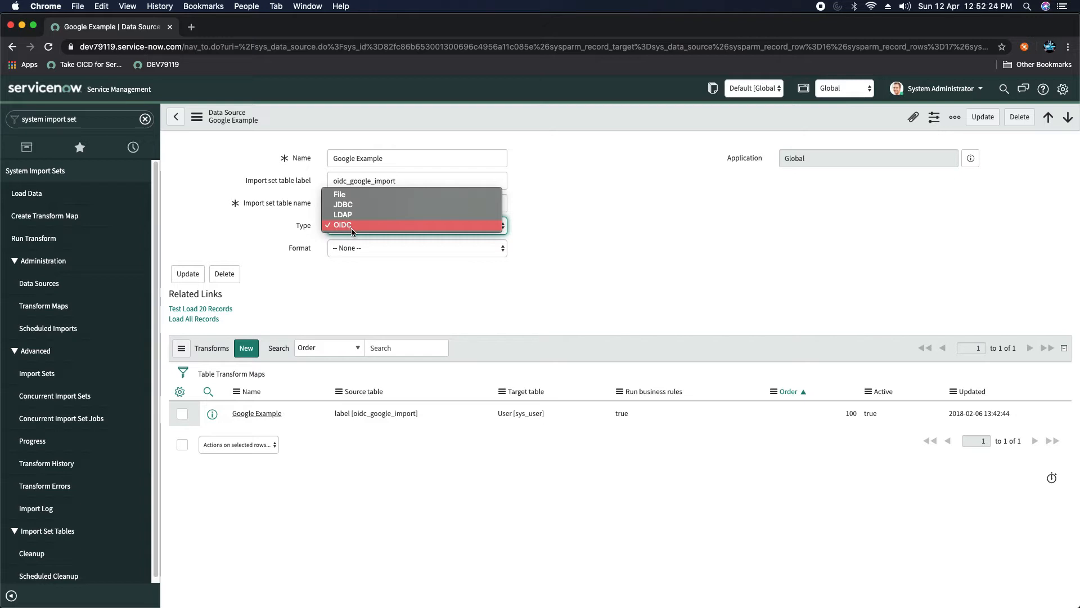
pyautogui.click(544, 221)
pyautogui.click(374, 232)
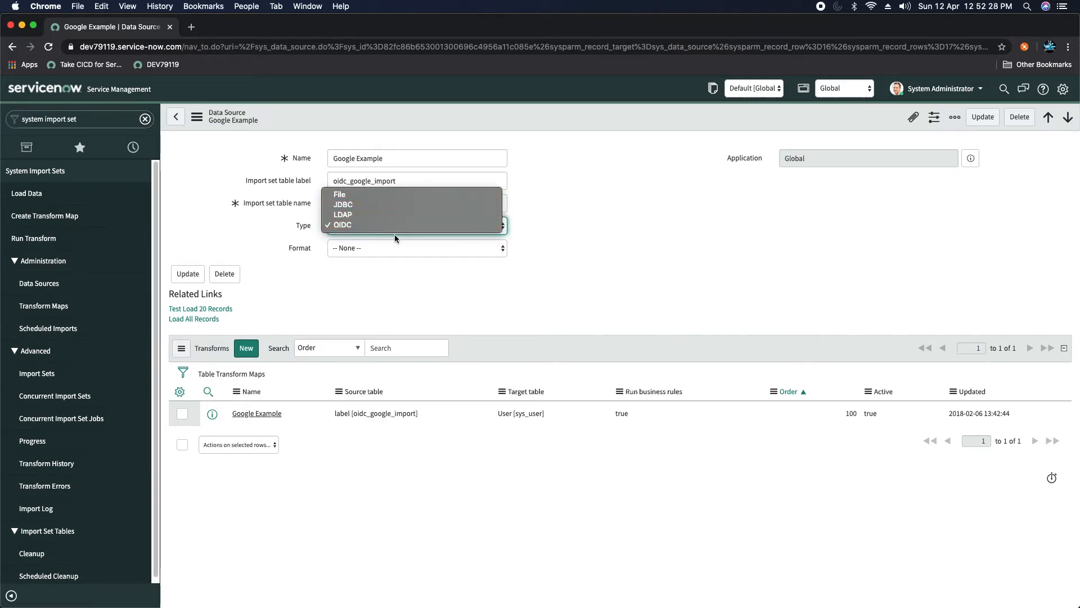
pyautogui.click(585, 243)
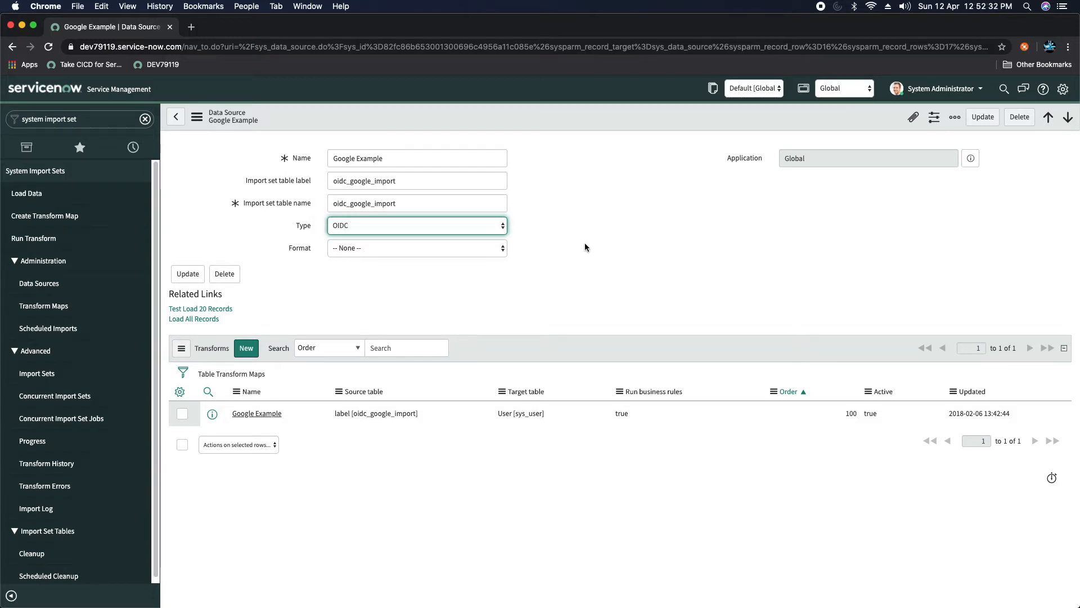
pyautogui.click(346, 225)
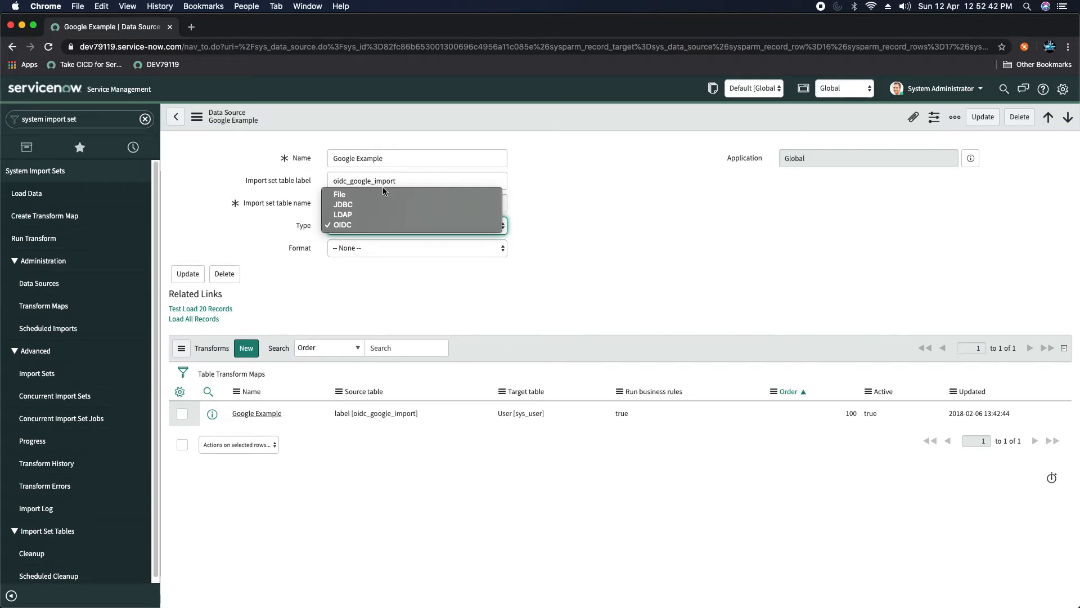
pyautogui.click(570, 189)
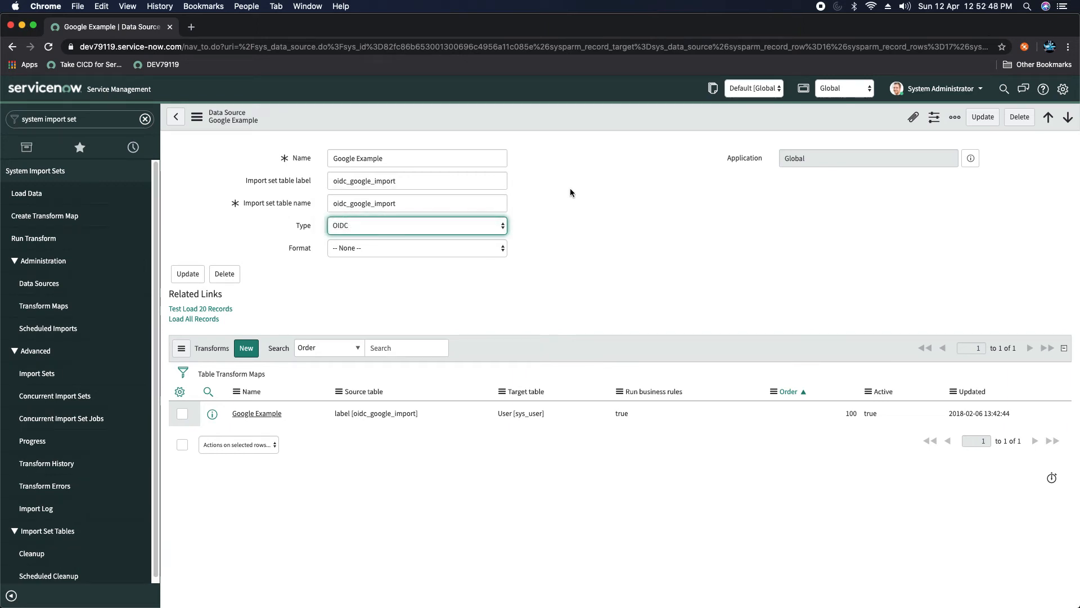
pyautogui.click(365, 226)
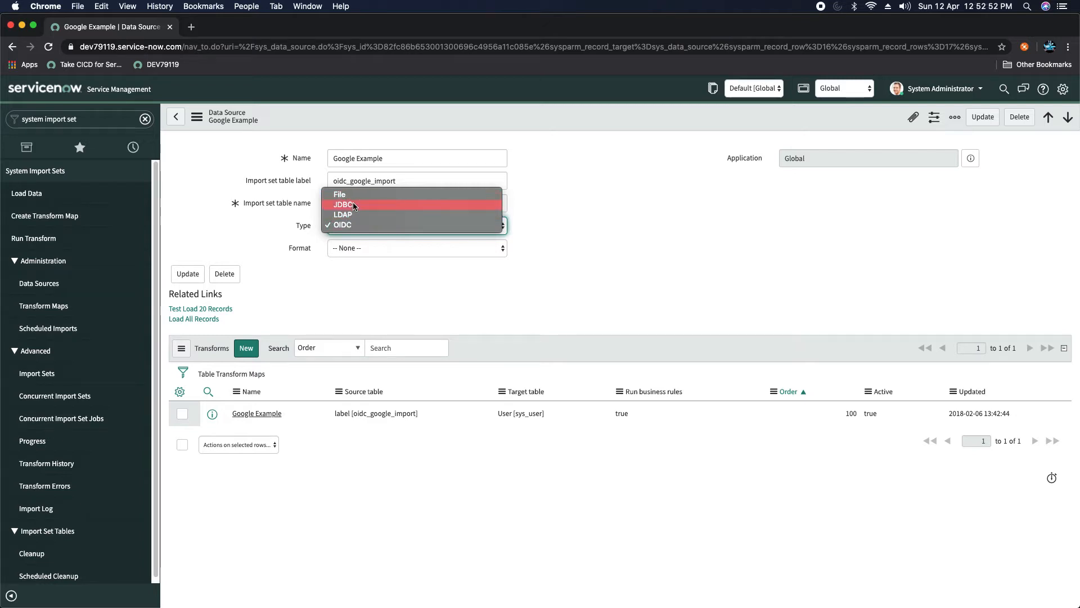
pyautogui.click(557, 226)
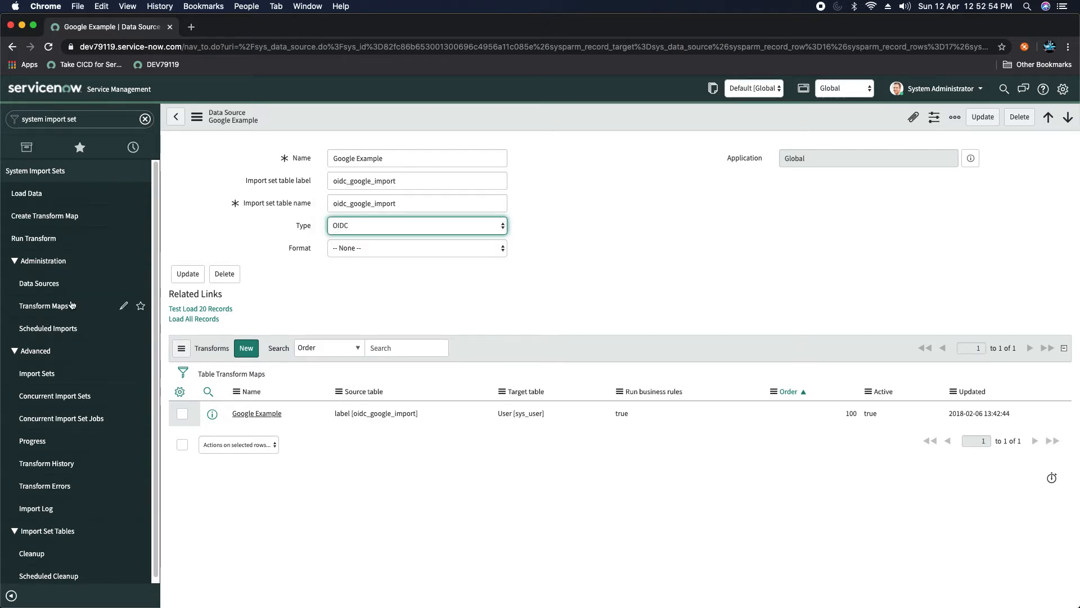
pyautogui.click(41, 309)
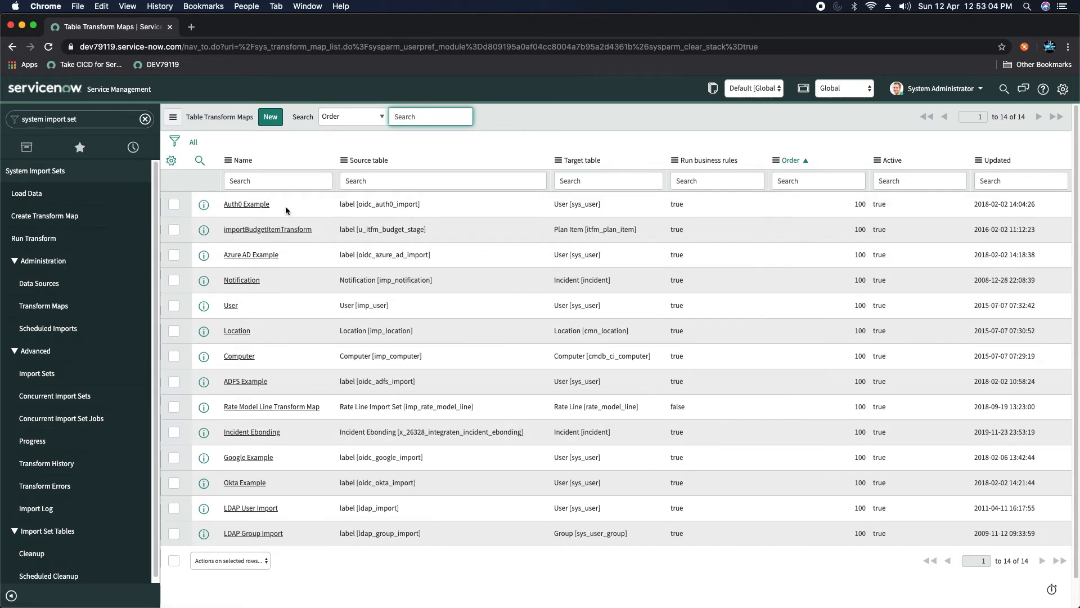
# Step: Review the User transform map's field maps, then go to the Scheduled Data Imports list
pyautogui.click(229, 309)
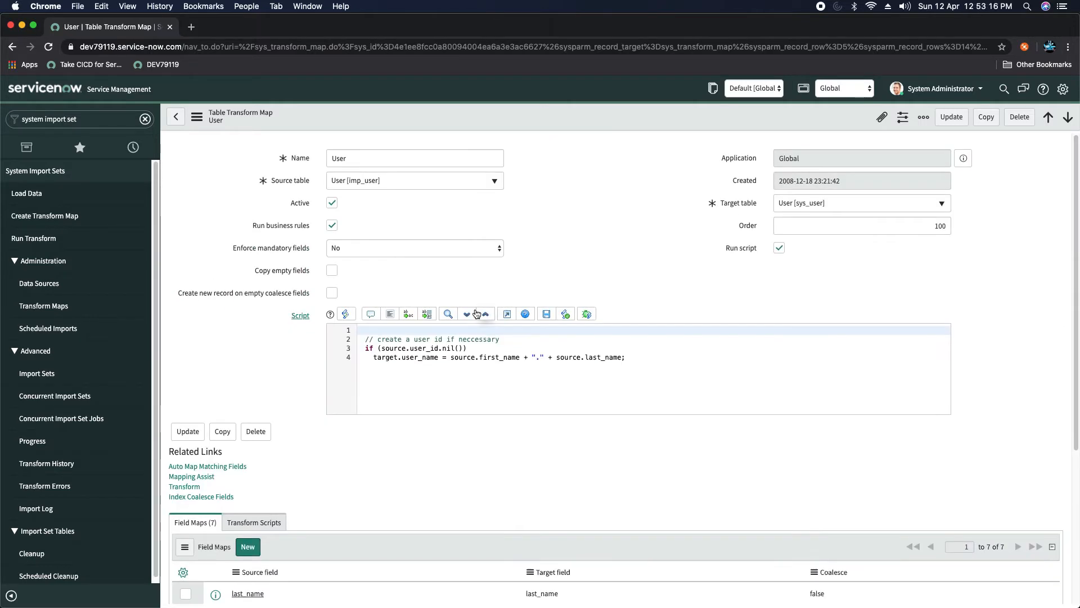
pyautogui.scroll(-5, 476, 314)
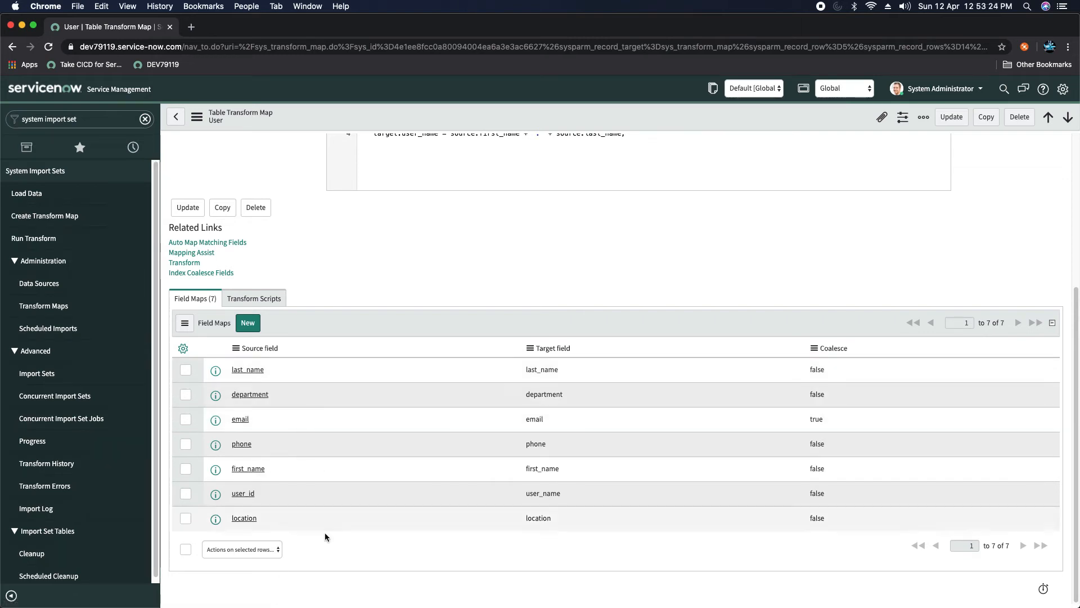
pyautogui.click(37, 329)
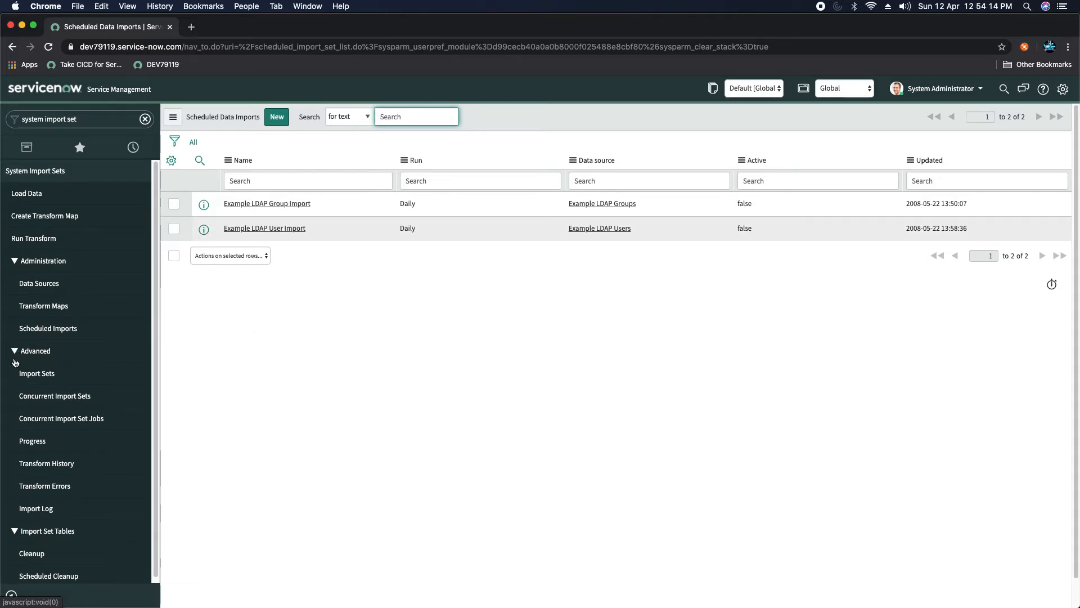
# Step: Browse Import Sets, Concurrent Import Sets and Concurrent Import Set Jobs, ending on the empty Progress Workers list
pyautogui.click(35, 378)
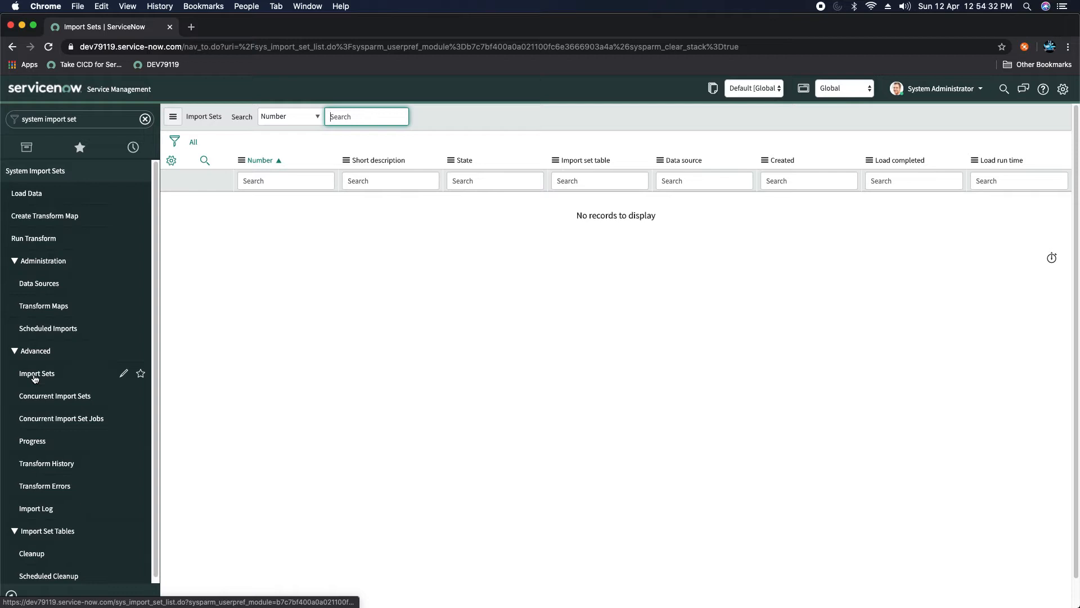
pyautogui.click(59, 399)
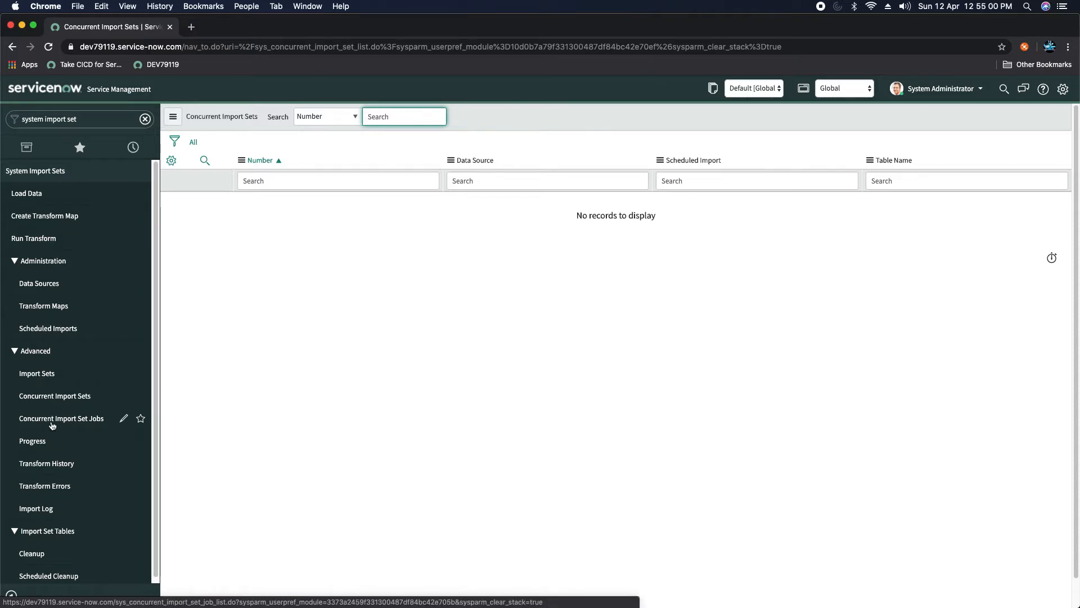
pyautogui.click(53, 423)
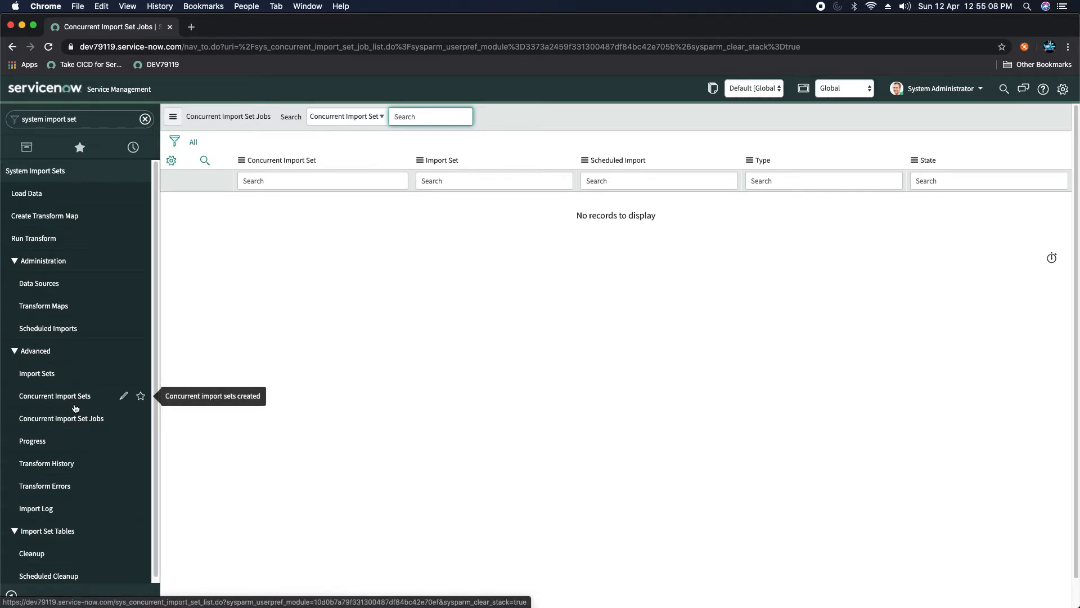
pyautogui.click(28, 444)
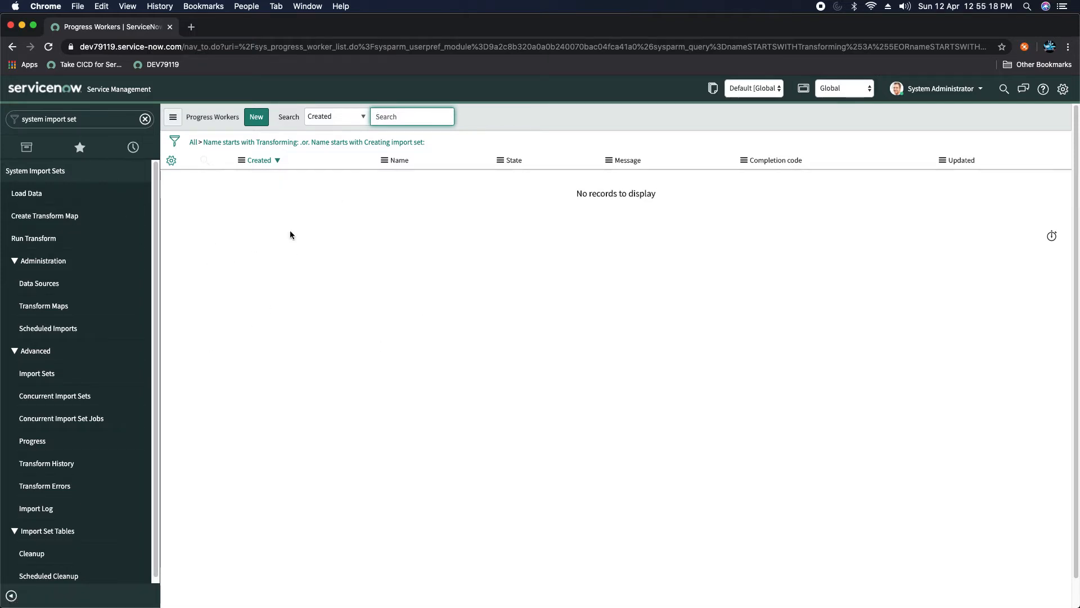
# Step: Check Transform History and Transform Errors, then view today's Import Log with its single Cleanup entry
pyautogui.click(40, 464)
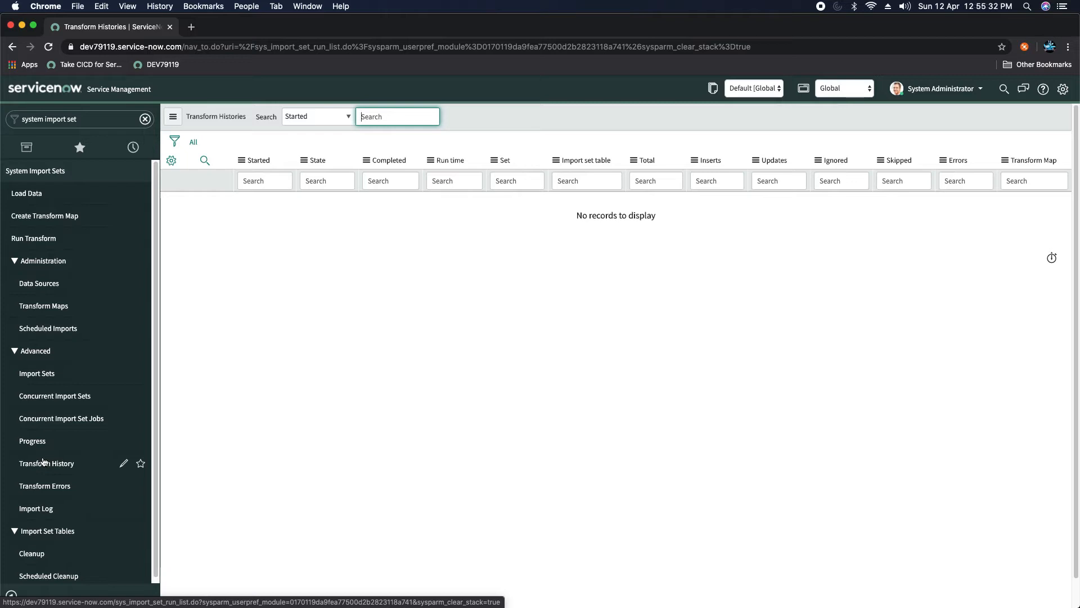
pyautogui.click(43, 487)
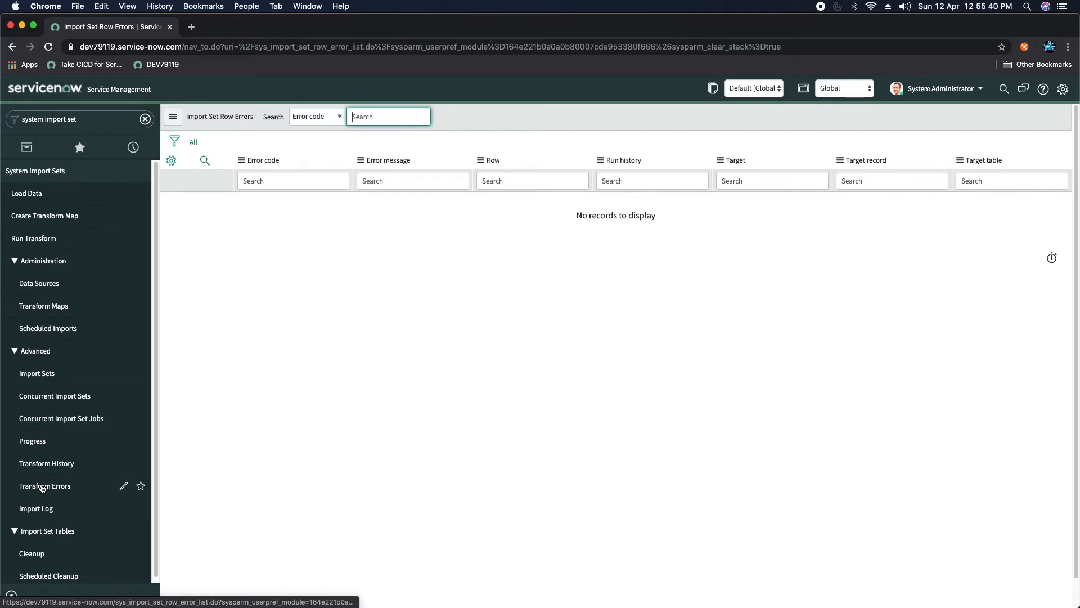
pyautogui.click(37, 509)
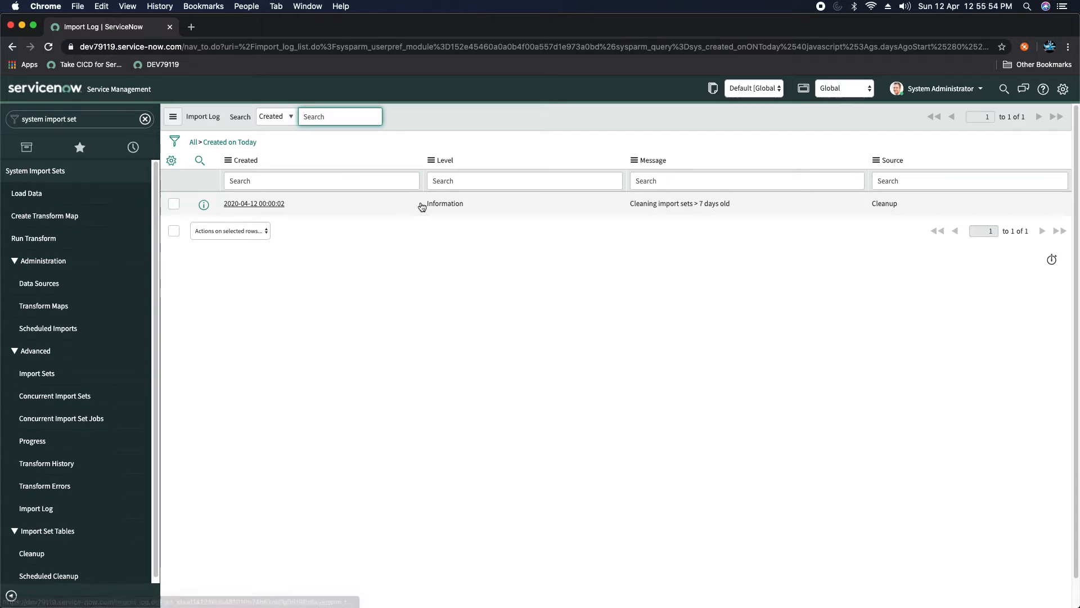
pyautogui.scroll(-1, 67, 405)
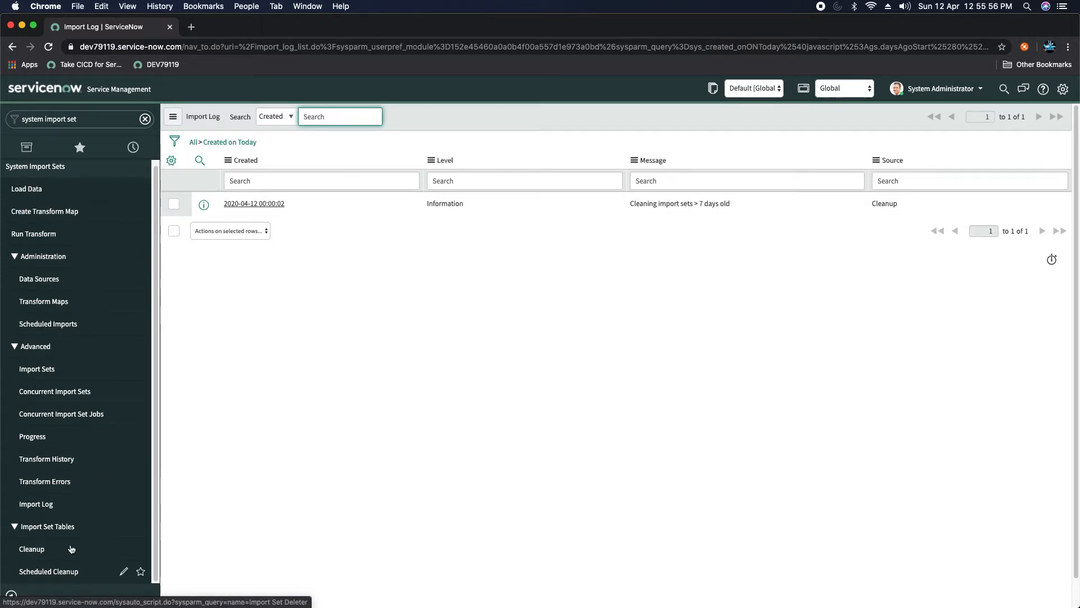
# Step: Open the Import Set Deleter cleanup job, which removes import sets 7+ days old, then filter for 'inci'
pyautogui.click(33, 551)
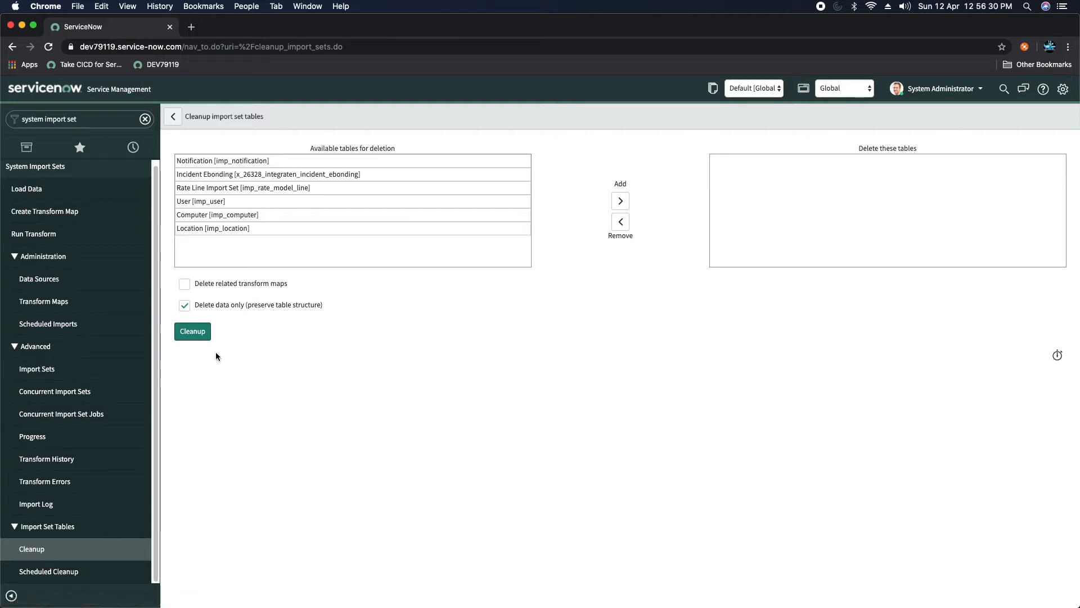
pyautogui.click(51, 572)
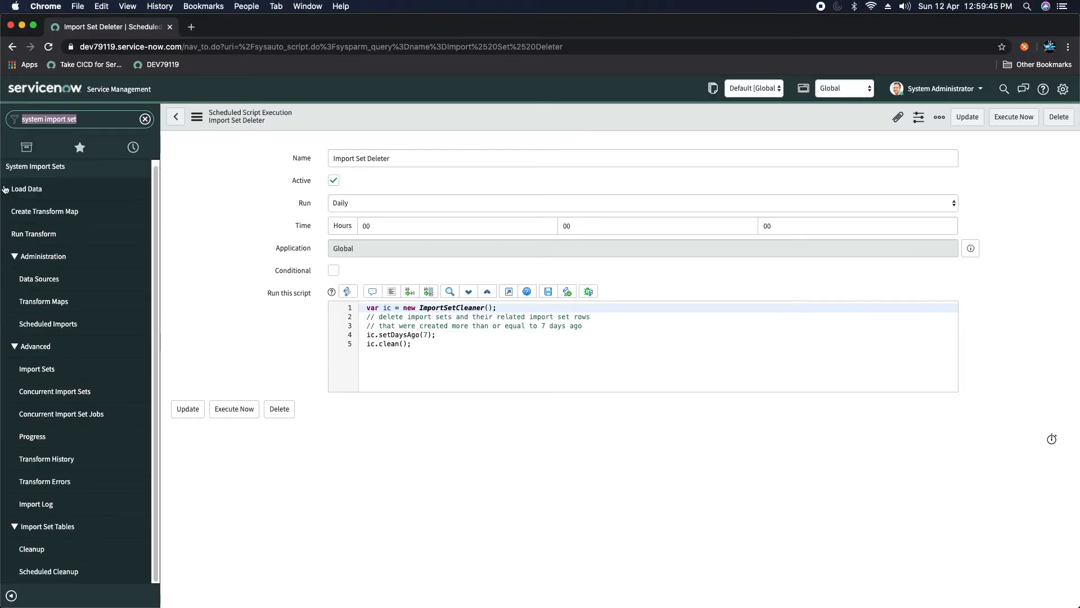
pyautogui.write('incident')
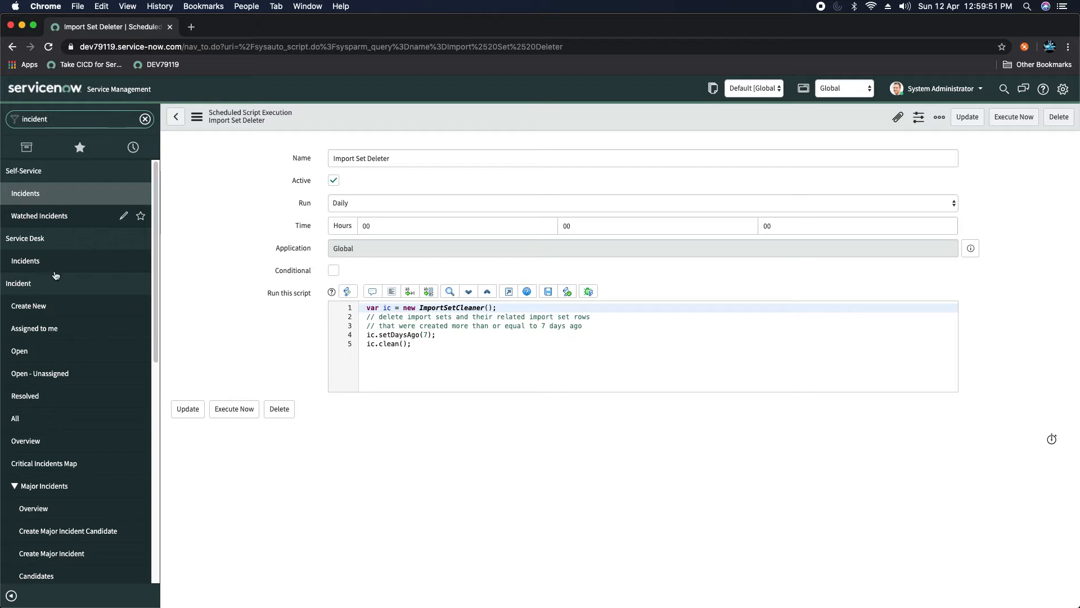
# Step: Open the 59 active incidents and bring up the context menu for INC0010057
pyautogui.click(20, 351)
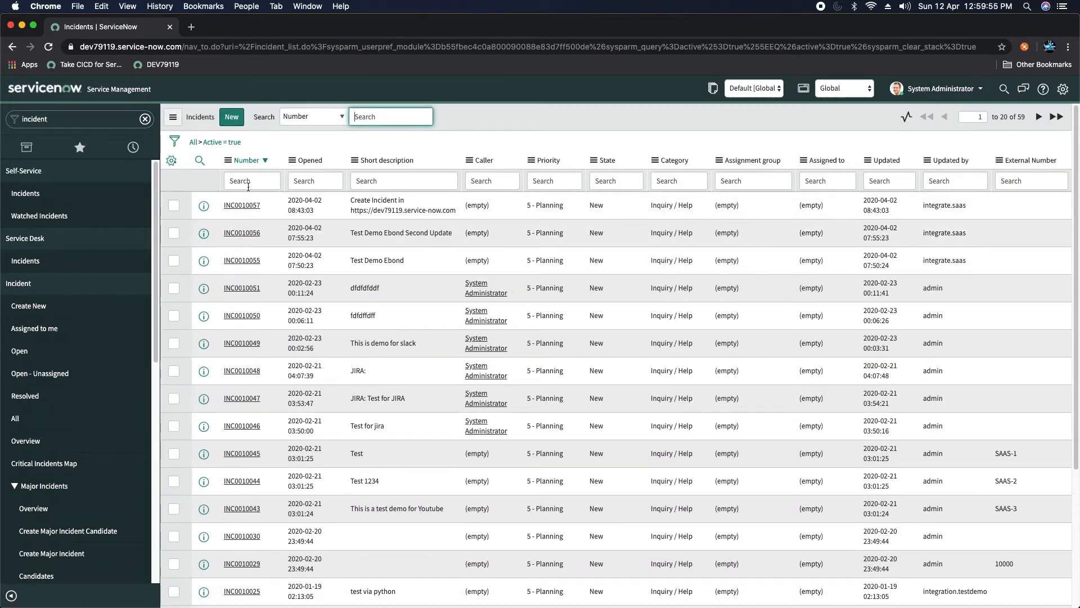
pyautogui.rightClick(241, 204)
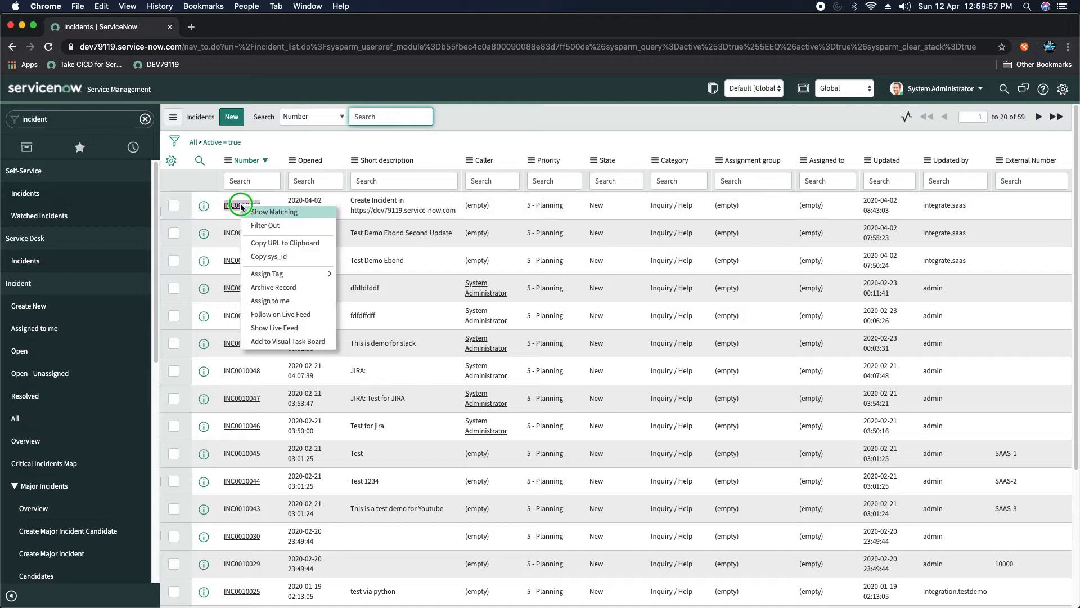
# Step: Narrow the list to INC0010057, export it as Excel (.xlsx), and open incident (1).xlsx
pyautogui.click(280, 207)
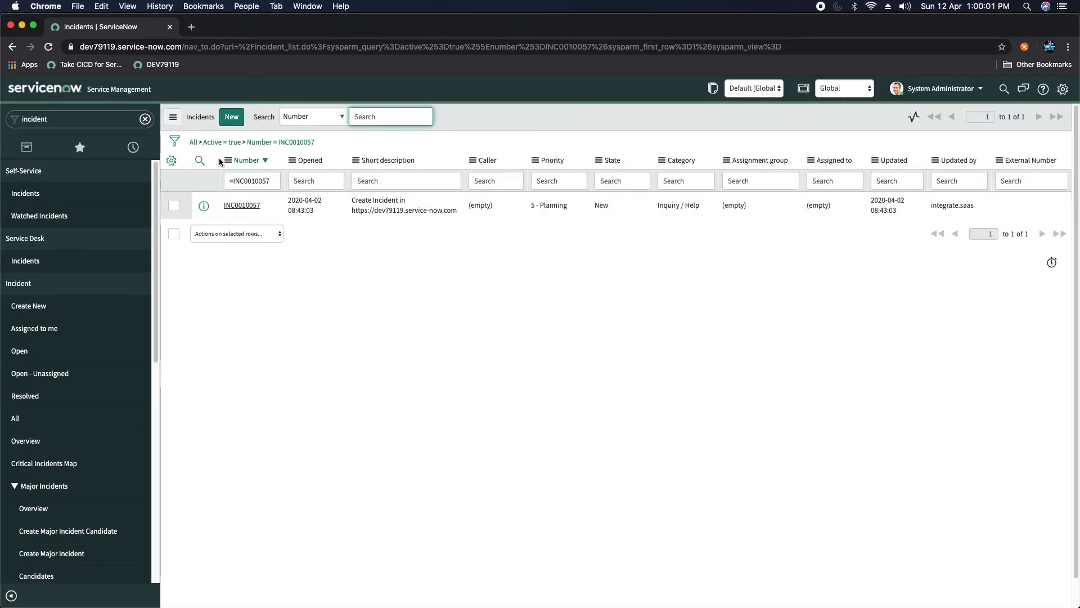
pyautogui.click(228, 161)
pyautogui.moveTo(303, 304)
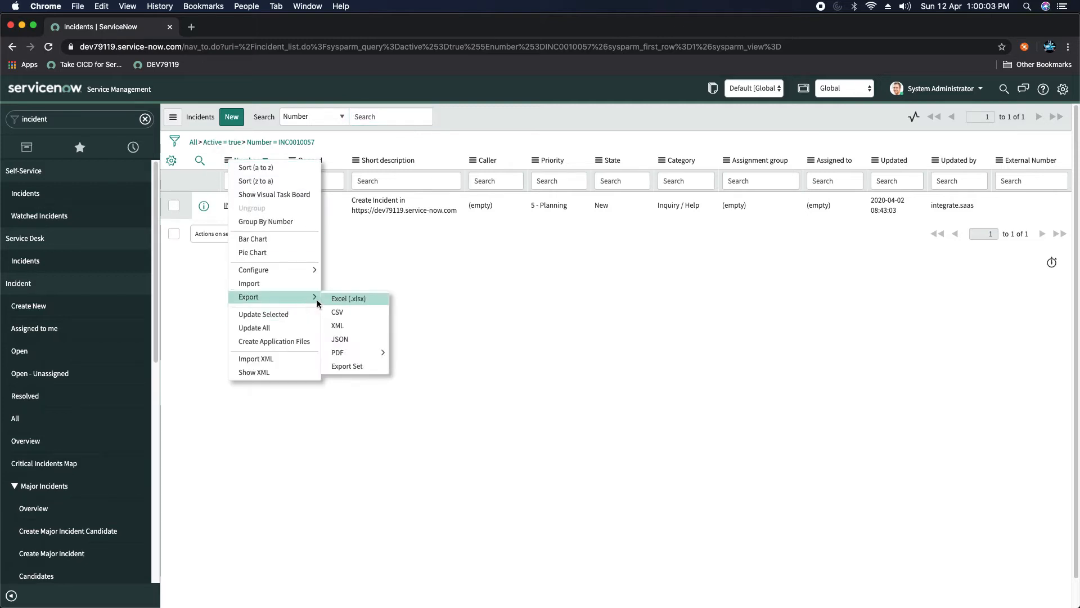
pyautogui.click(376, 298)
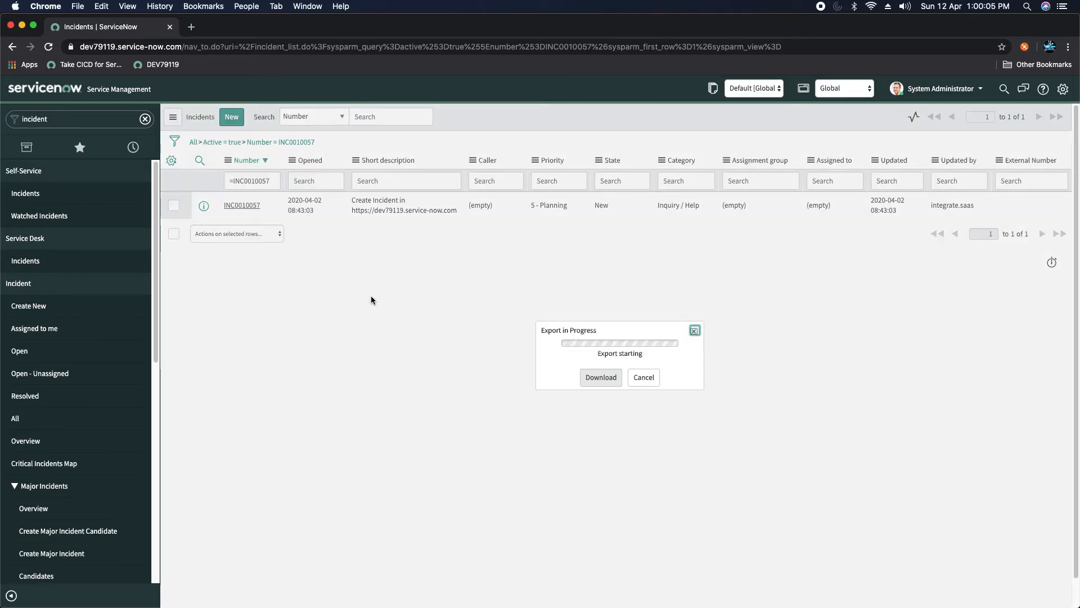
pyautogui.click(600, 374)
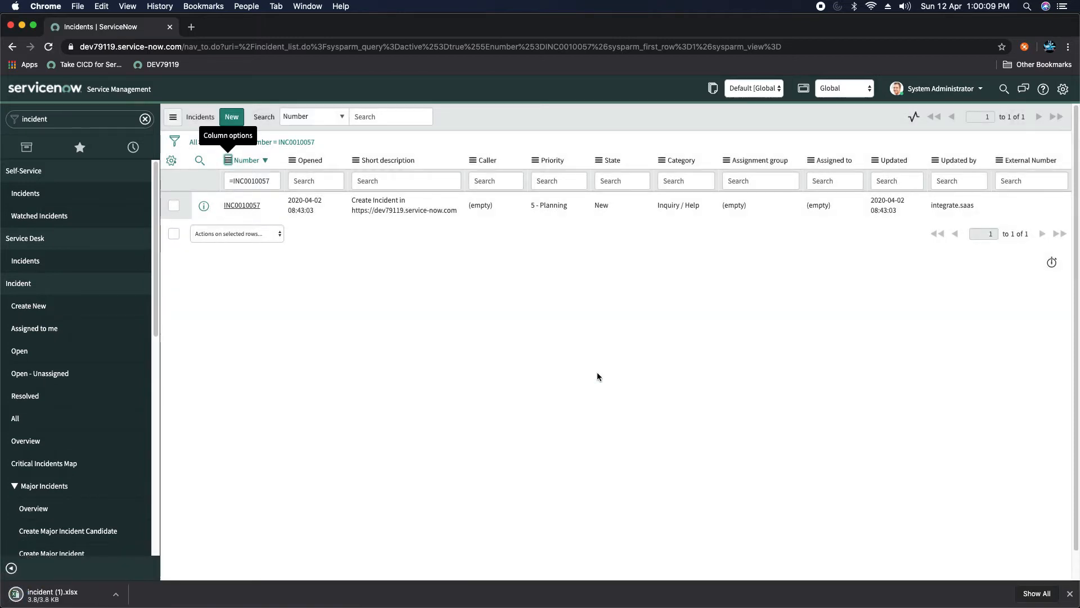
pyautogui.click(55, 596)
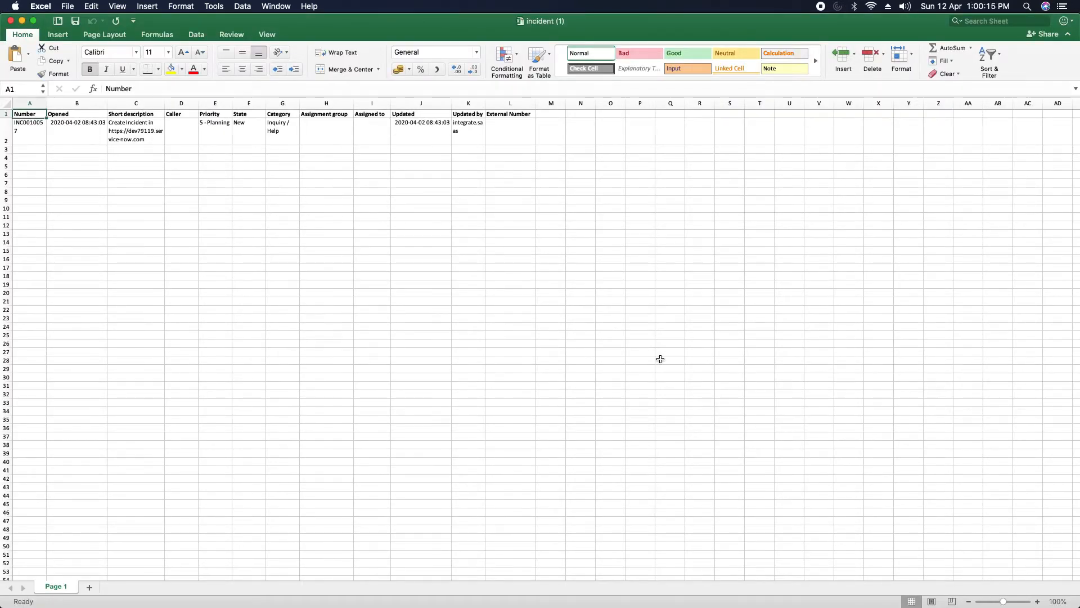
# Step: Zoom the incident (1) sheet in to 150%
pyautogui.click(1038, 601)
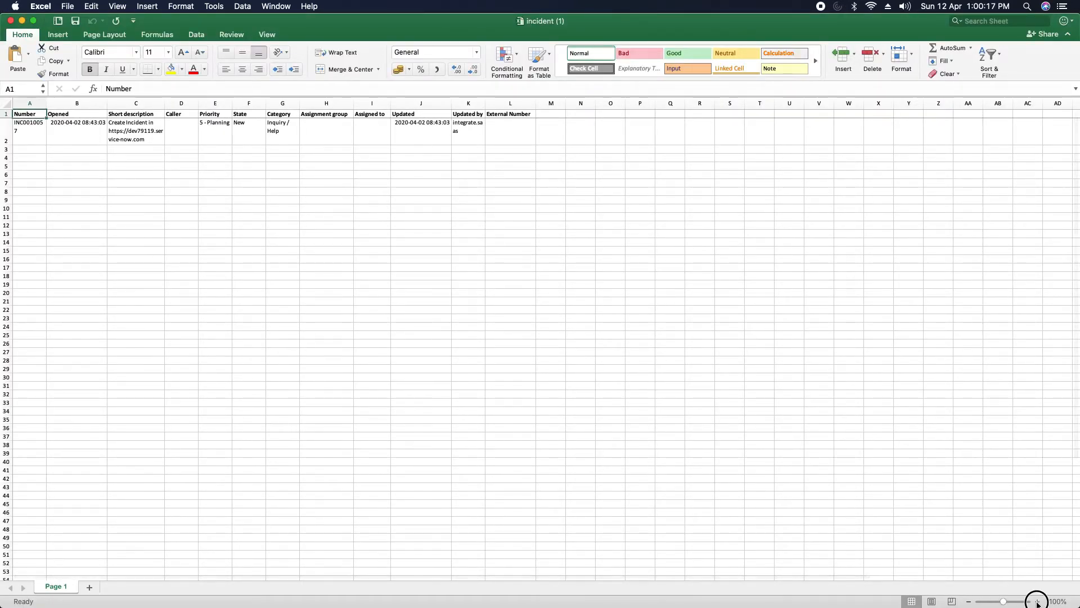
pyautogui.click(1038, 602)
pyautogui.click(1038, 601)
pyautogui.click(1038, 602)
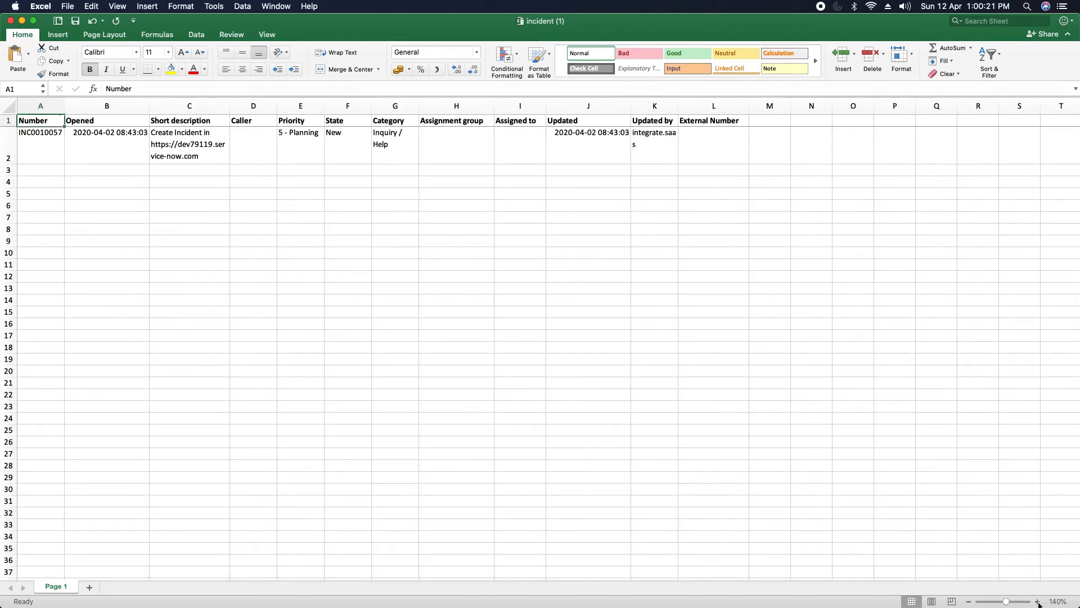
pyautogui.click(1038, 602)
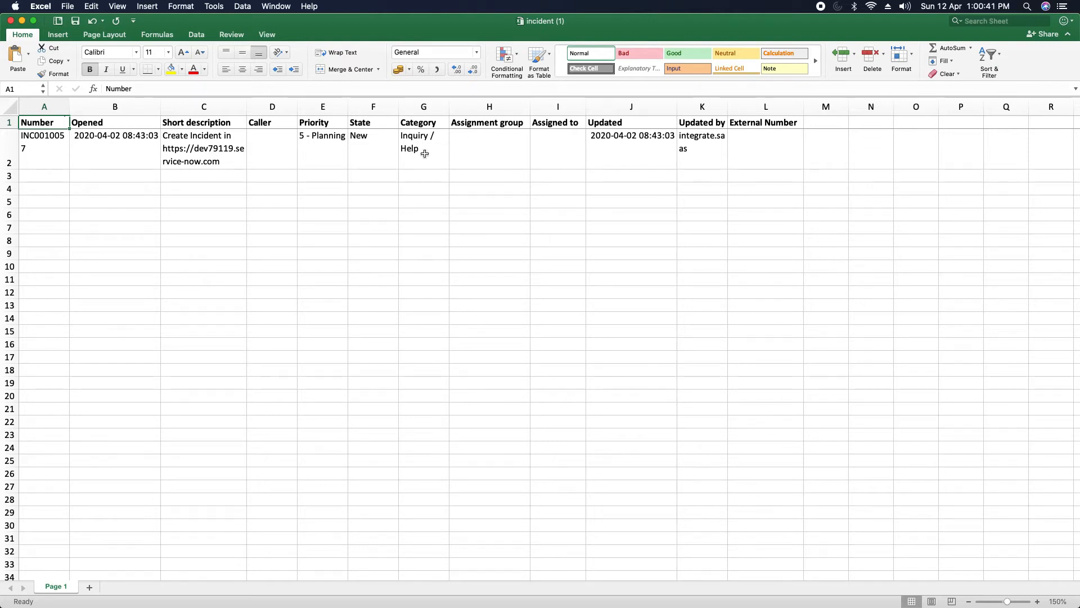
# Step: Delete the Number and Opened columns from the sheet
pyautogui.rightClick(44, 112)
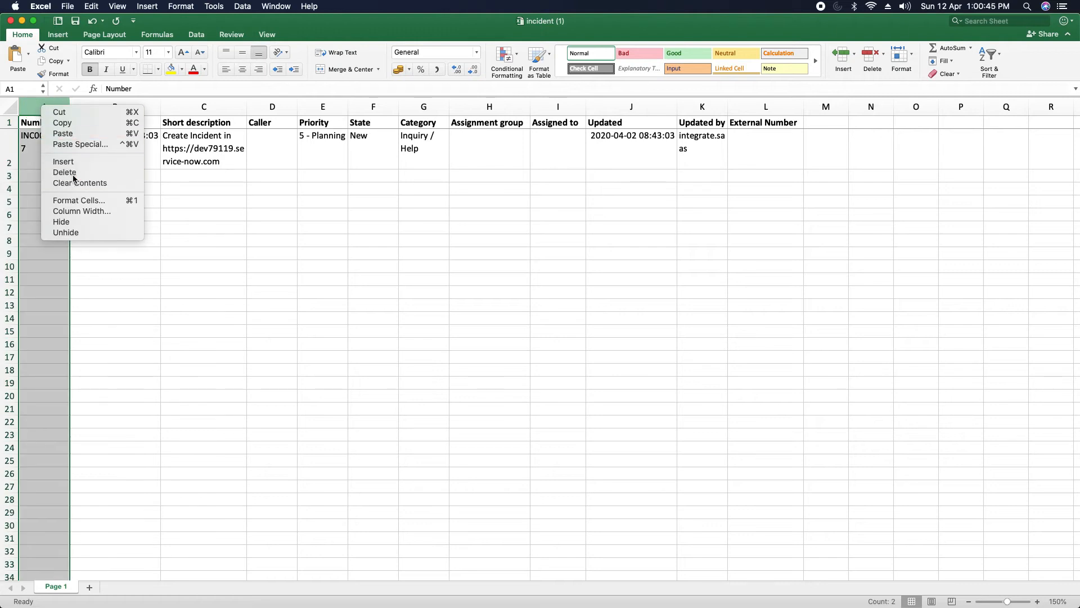
pyautogui.click(72, 173)
pyautogui.rightClick(60, 110)
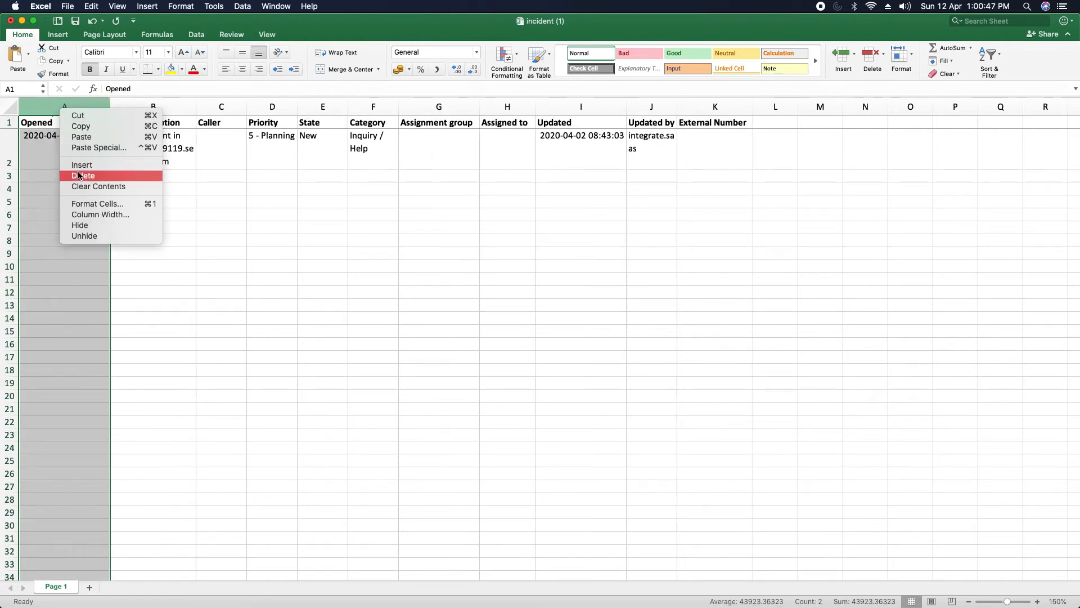
pyautogui.click(78, 176)
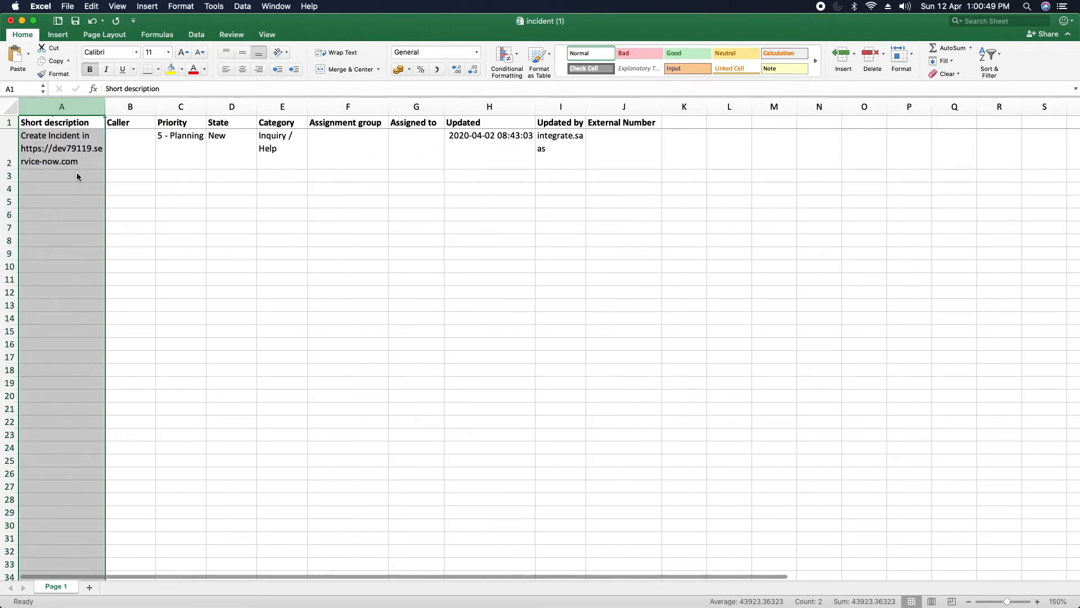
# Step: Rename the Short description header in A1 to 'title'
pyautogui.click(64, 138)
pyautogui.click(51, 117)
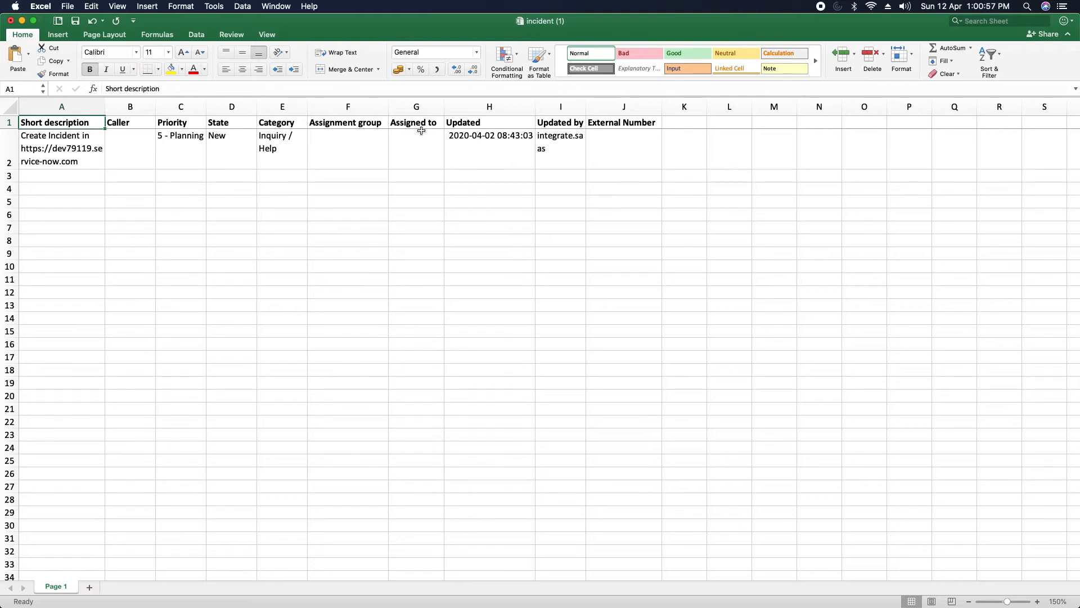
pyautogui.write('title')
pyautogui.click(121, 123)
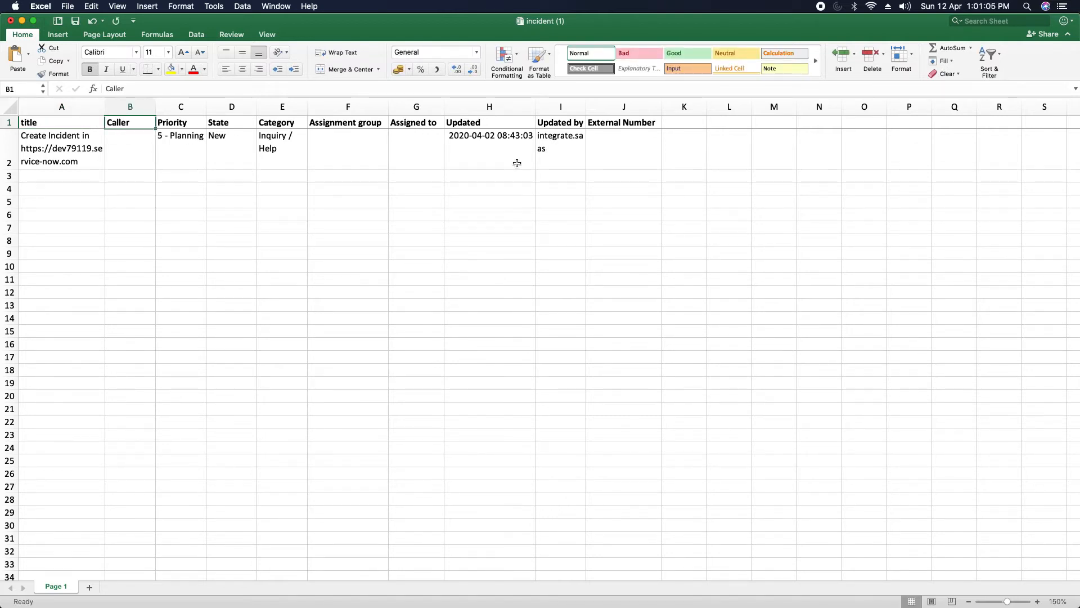
# Step: Delete the Caller column
pyautogui.rightClick(120, 107)
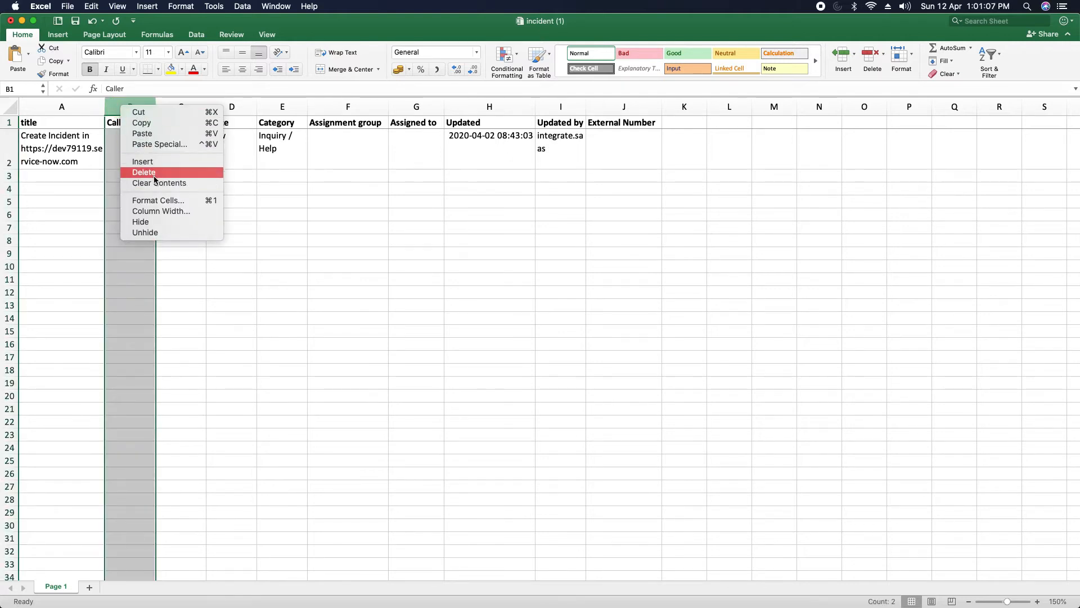
pyautogui.click(215, 168)
pyautogui.click(125, 146)
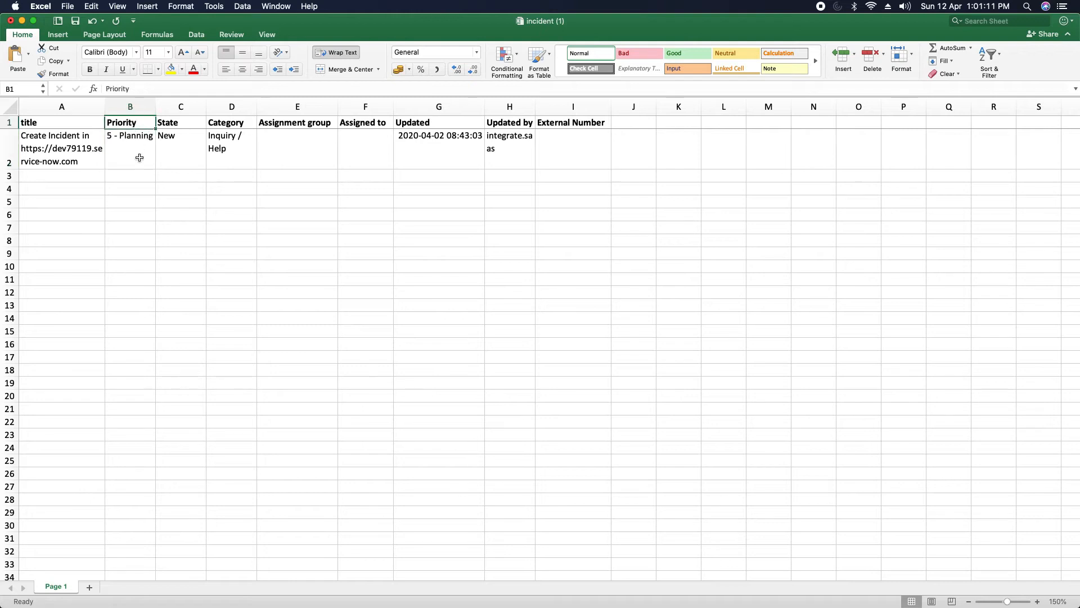
# Step: Clear the priority value in B2 and rename the Priority header to severity
pyautogui.press('Delete')
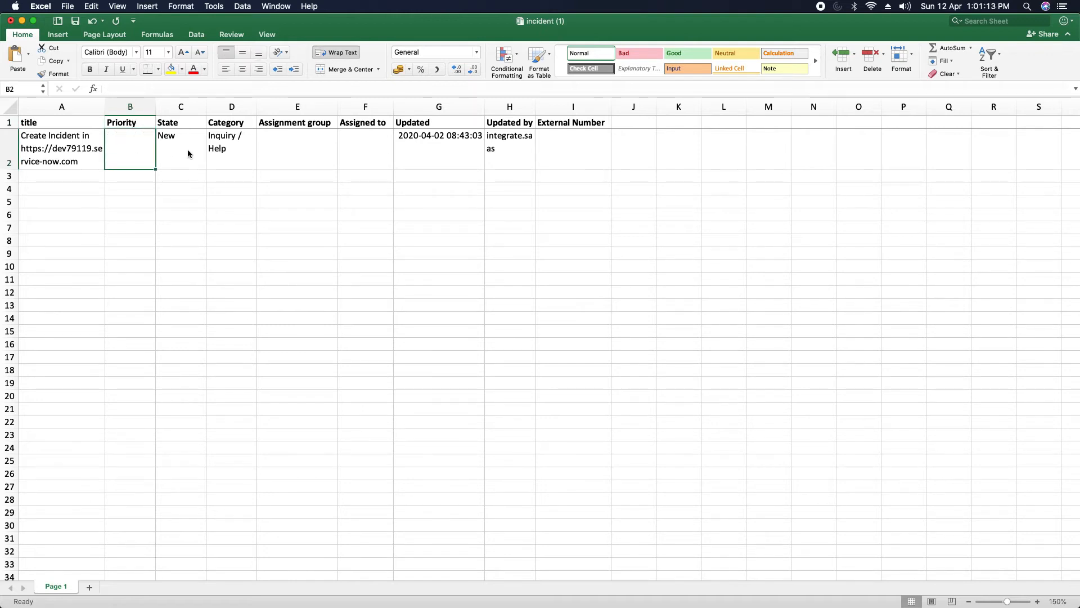
pyautogui.click(124, 121)
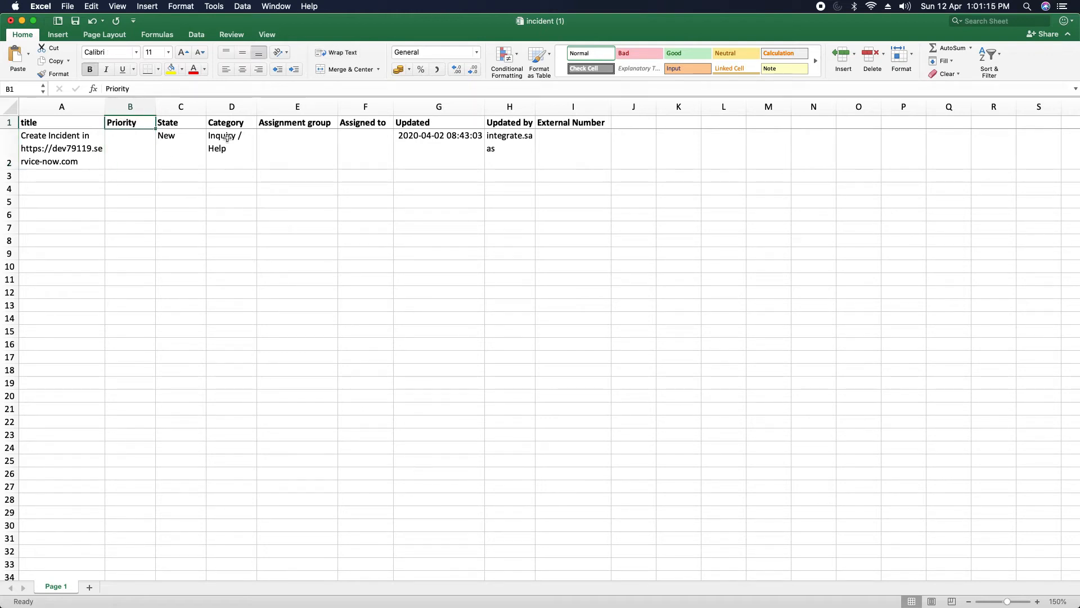
pyautogui.write('sever')
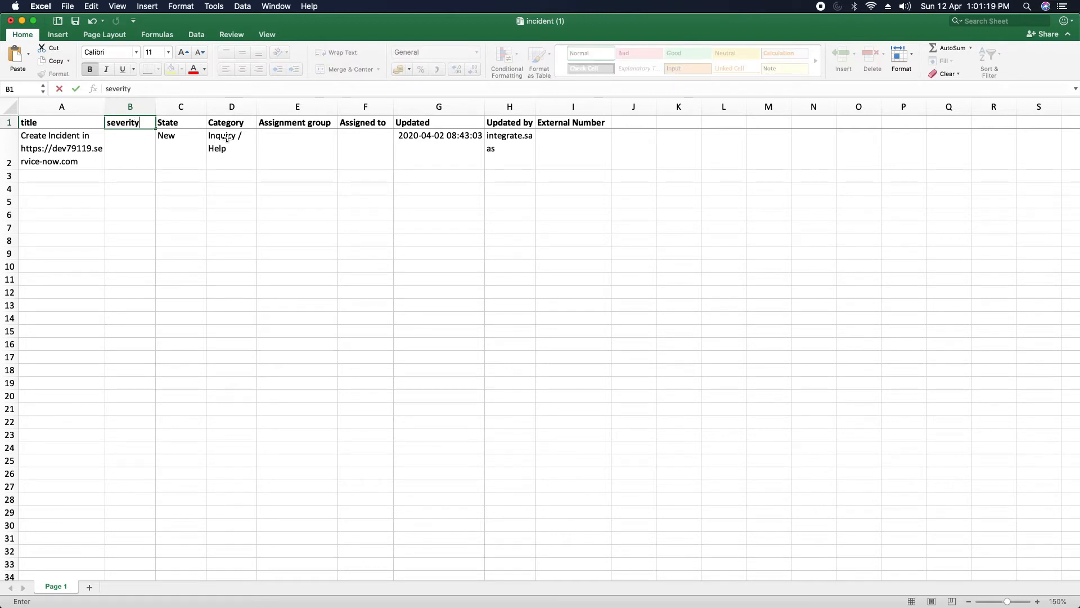
pyautogui.click(234, 187)
# Step: Rename the State header in C1 to status
pyautogui.click(175, 124)
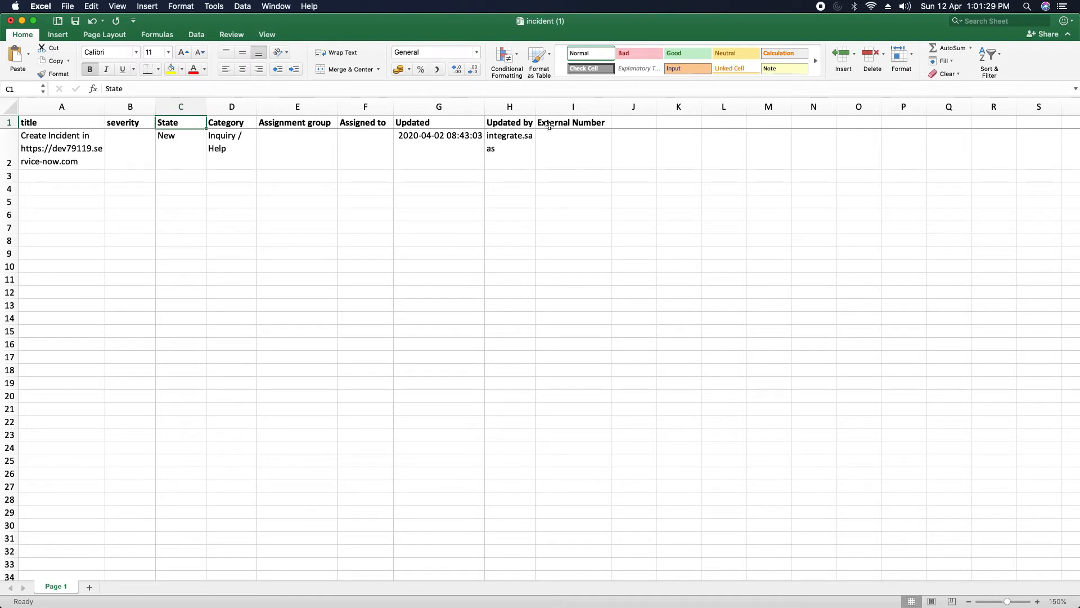
pyautogui.press('BackSpace')
pyautogui.write('status')
pyautogui.click(219, 118)
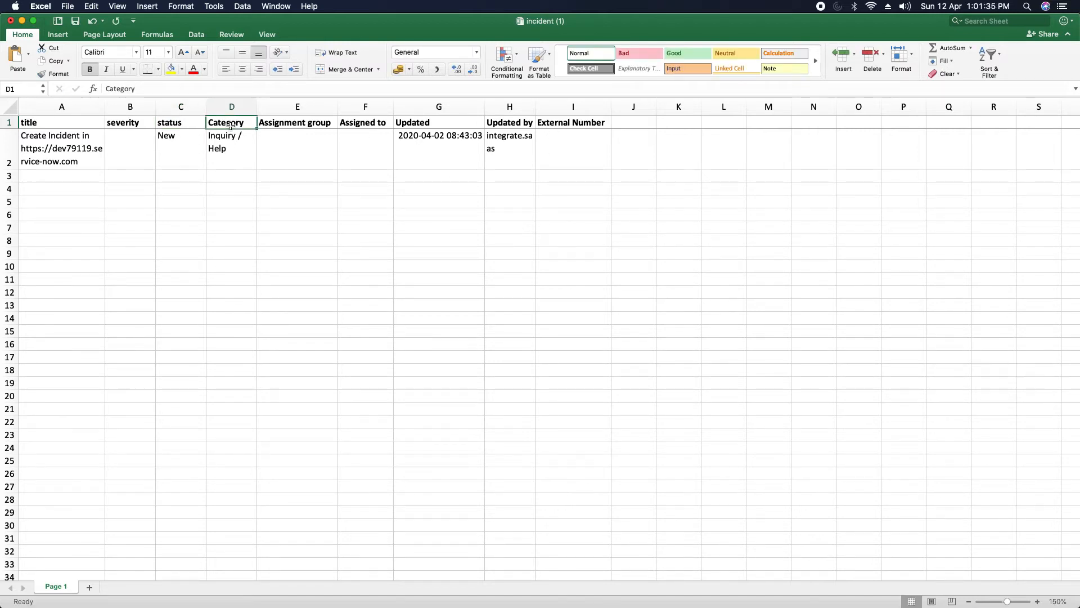
# Step: Delete the Category, Assignment group and Assigned to columns
pyautogui.rightClick(233, 111)
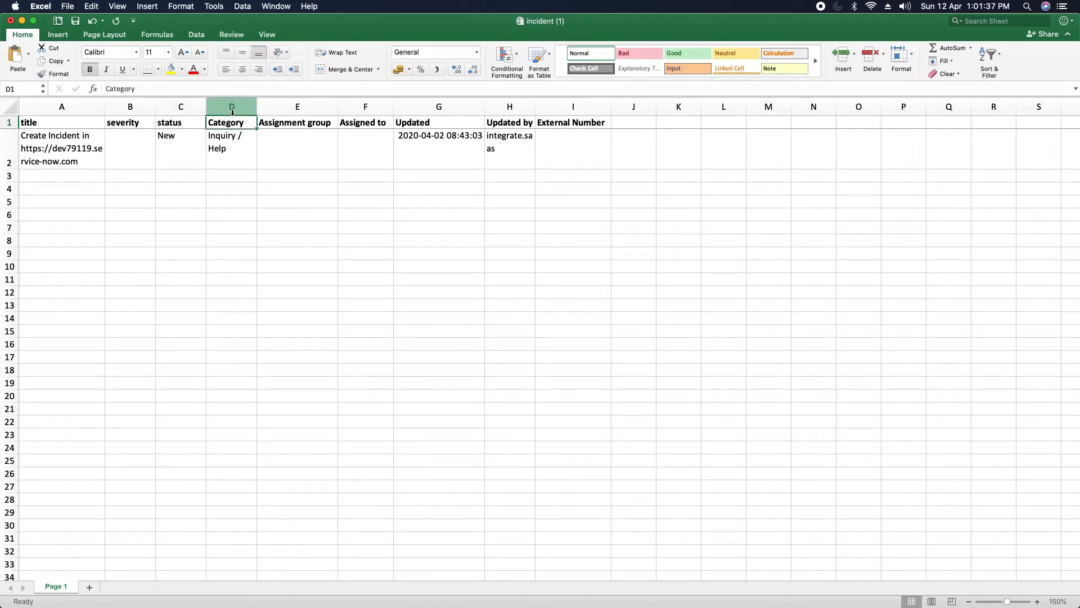
pyautogui.click(259, 178)
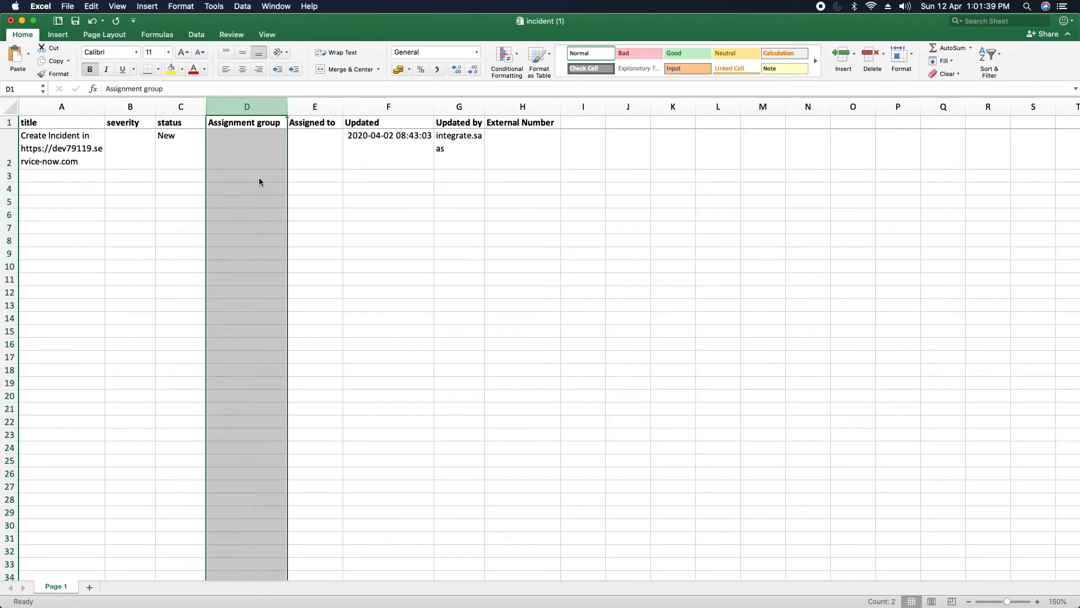
pyautogui.click(248, 161)
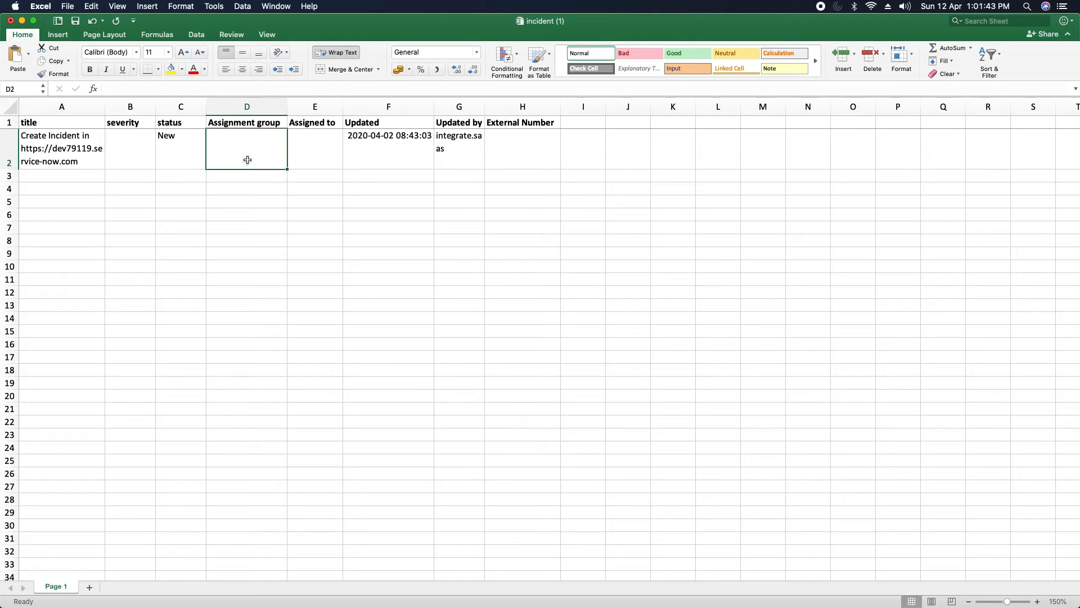
pyautogui.moveTo(242, 106); pyautogui.dragTo(294, 112)
pyautogui.rightClick(235, 109)
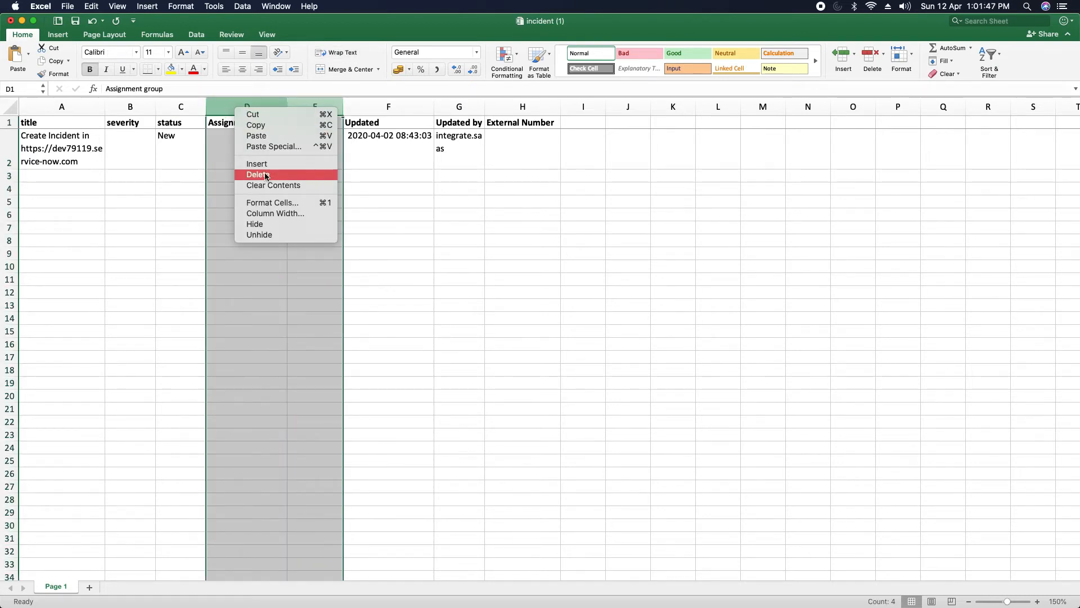
pyautogui.click(256, 174)
# Step: Delete the Updated through External Number columns (D to F)
pyautogui.click(81, 147)
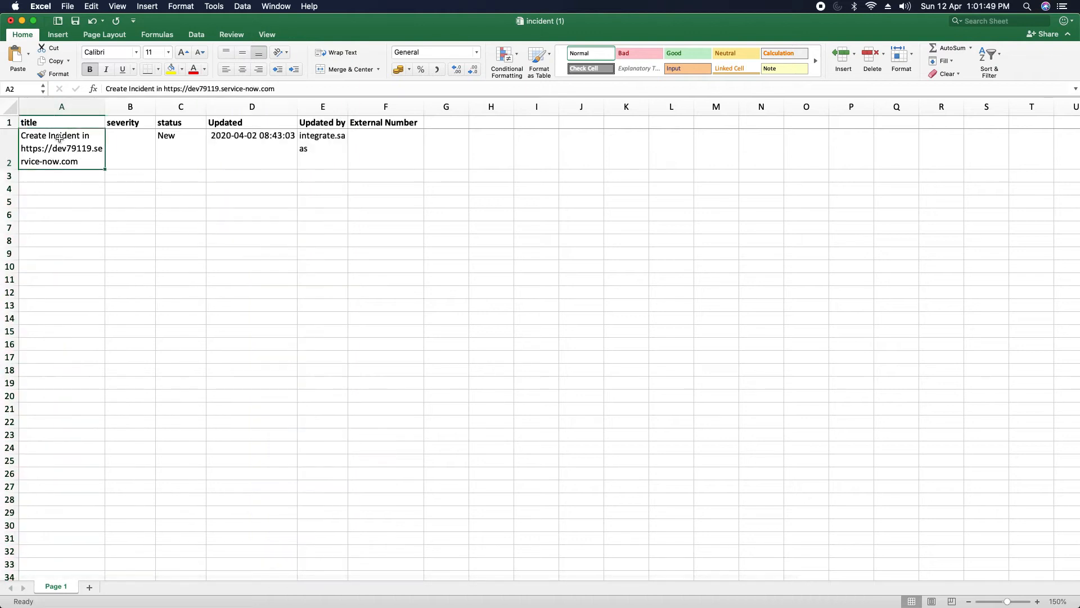
pyautogui.click(130, 141)
pyautogui.click(179, 141)
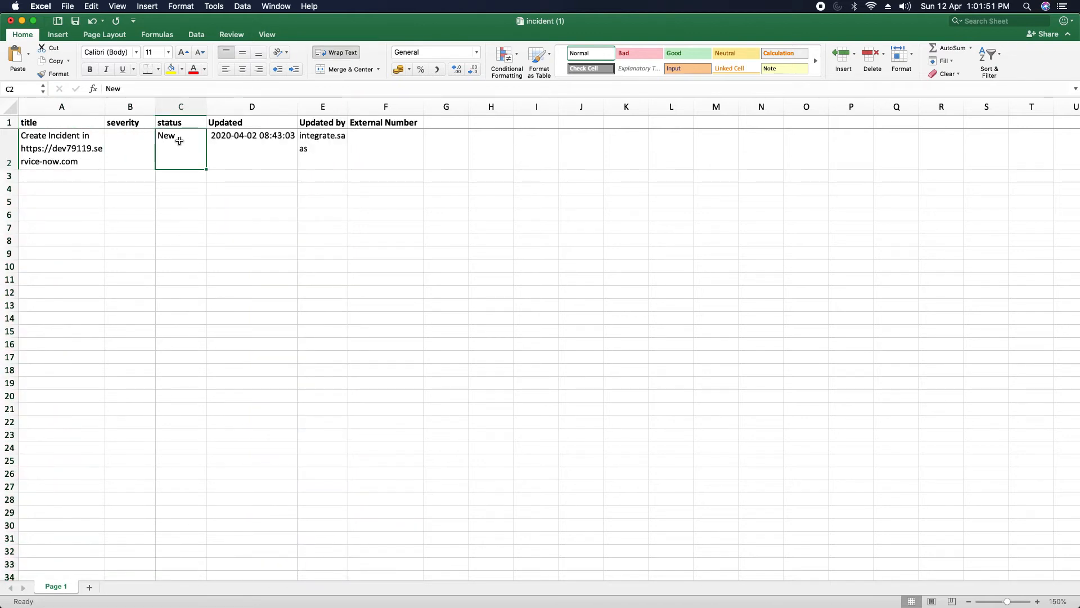
pyautogui.click(249, 141)
pyautogui.moveTo(239, 106); pyautogui.dragTo(400, 110)
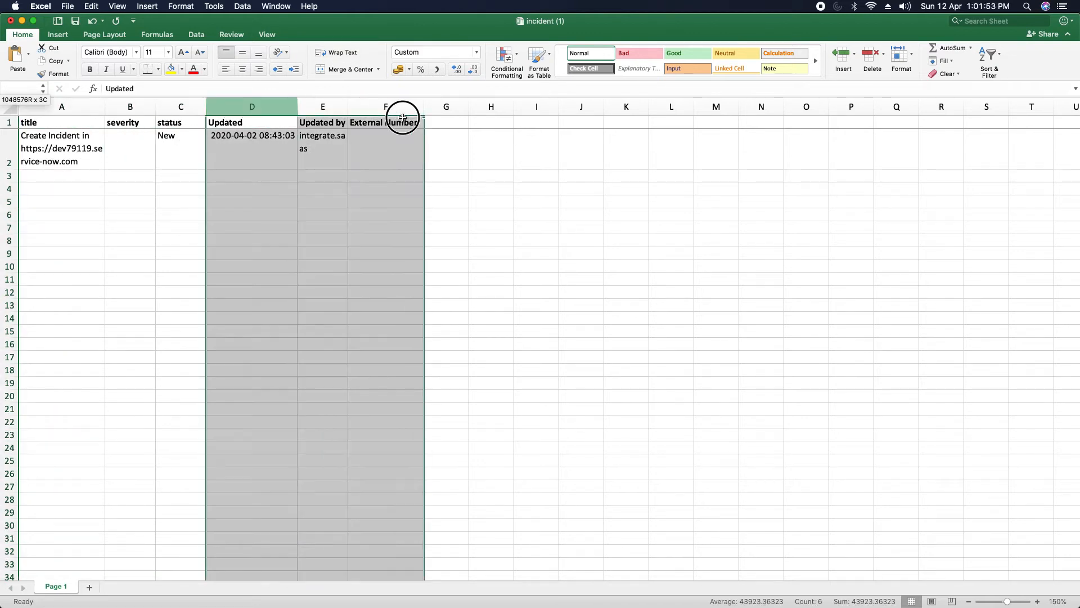
pyautogui.rightClick(262, 112)
pyautogui.click(287, 176)
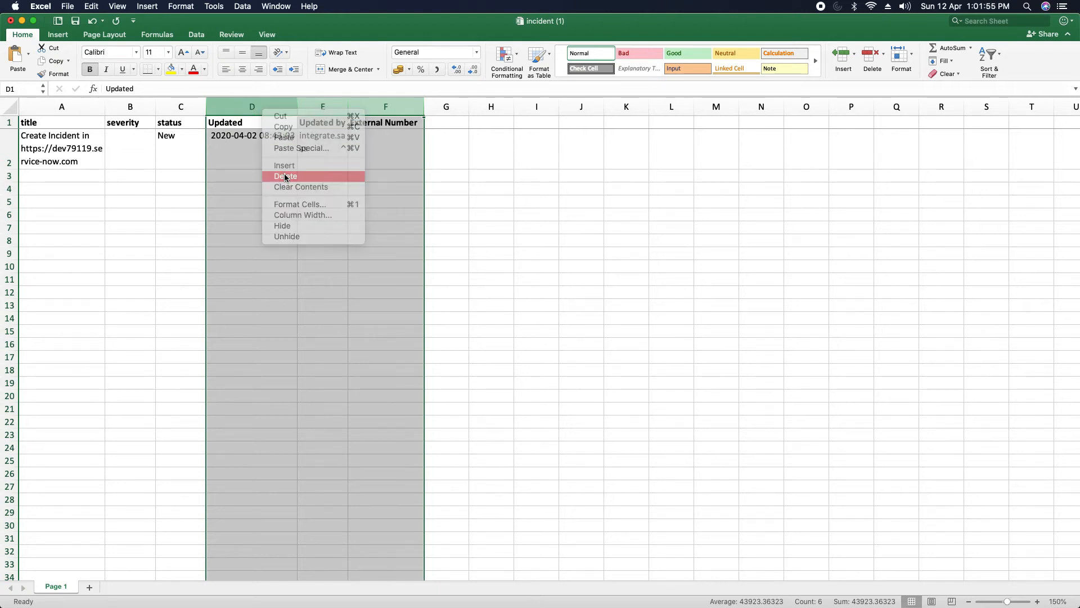
# Step: Review the remaining title, severity and status cells in row 2
pyautogui.click(56, 145)
pyautogui.click(114, 150)
pyautogui.click(158, 152)
pyautogui.click(46, 139)
pyautogui.click(137, 150)
pyautogui.click(181, 153)
pyautogui.click(68, 156)
pyautogui.click(145, 151)
pyautogui.click(181, 152)
pyautogui.click(38, 162)
pyautogui.click(118, 150)
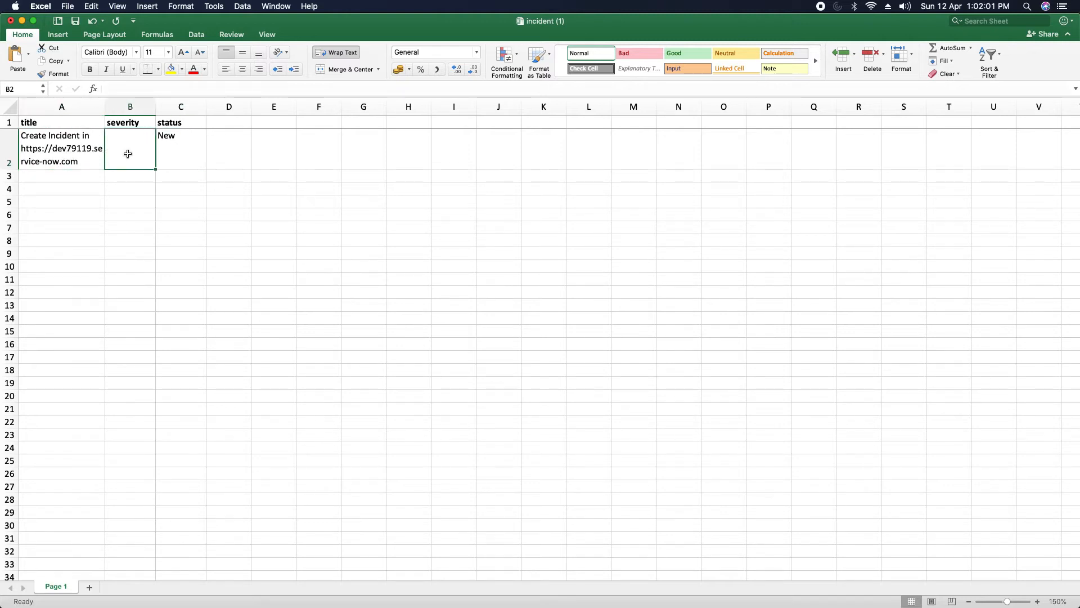
# Step: Delete the severity column and rename the status header to Description
pyautogui.rightClick(120, 108)
pyautogui.click(150, 177)
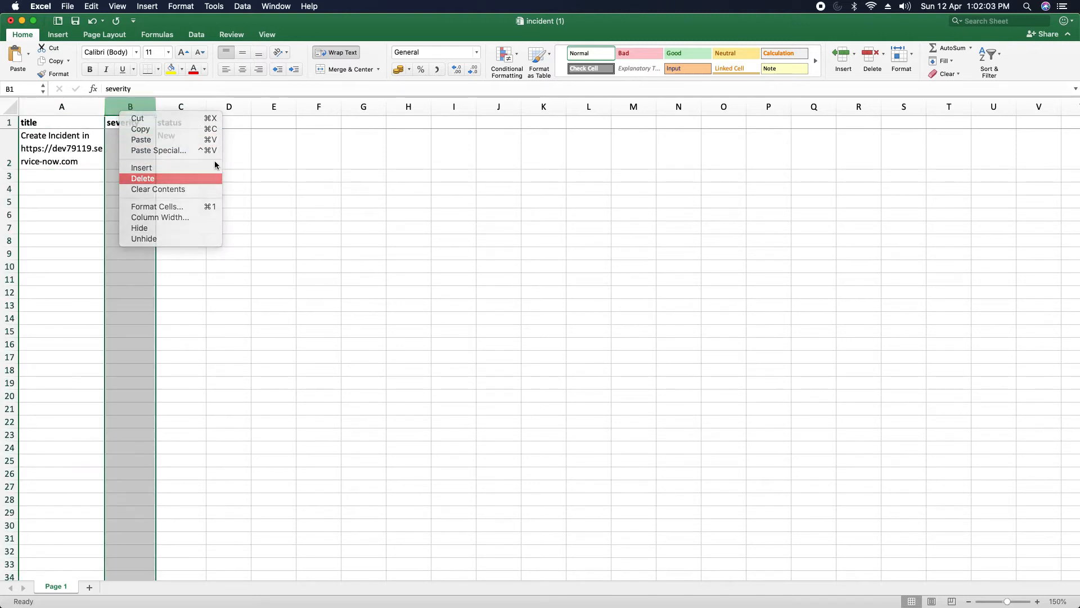
pyautogui.click(126, 123)
pyautogui.write('Des')
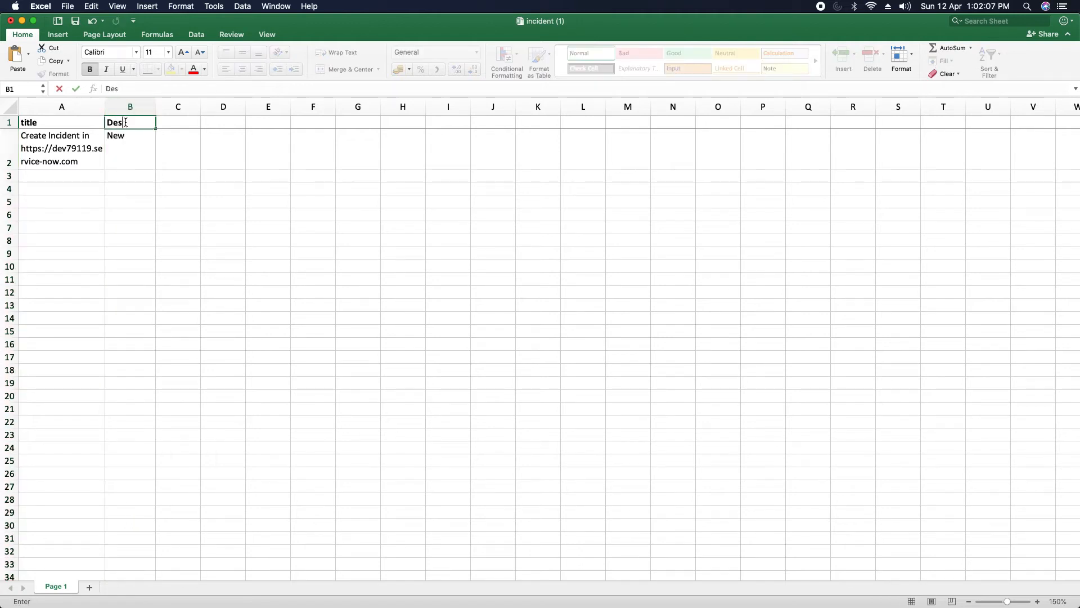
pyautogui.write('cription')
pyautogui.click(131, 189)
# Step: Fill row 2 with 'This is a title 1' and 'This is a description 1'
pyautogui.click(130, 145)
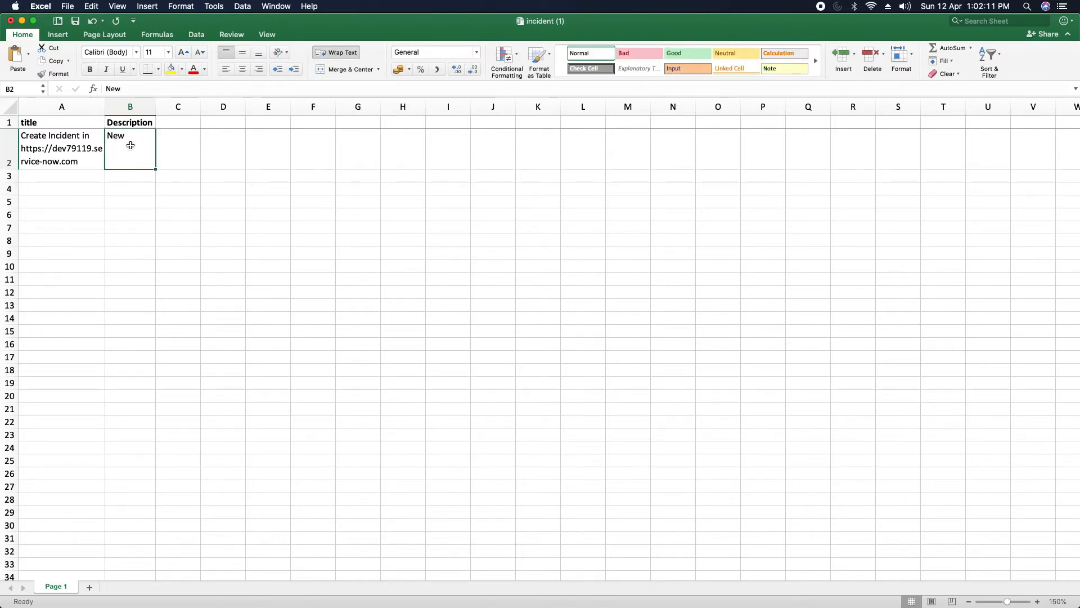
pyautogui.click(37, 152)
pyautogui.write('This is a title 1')
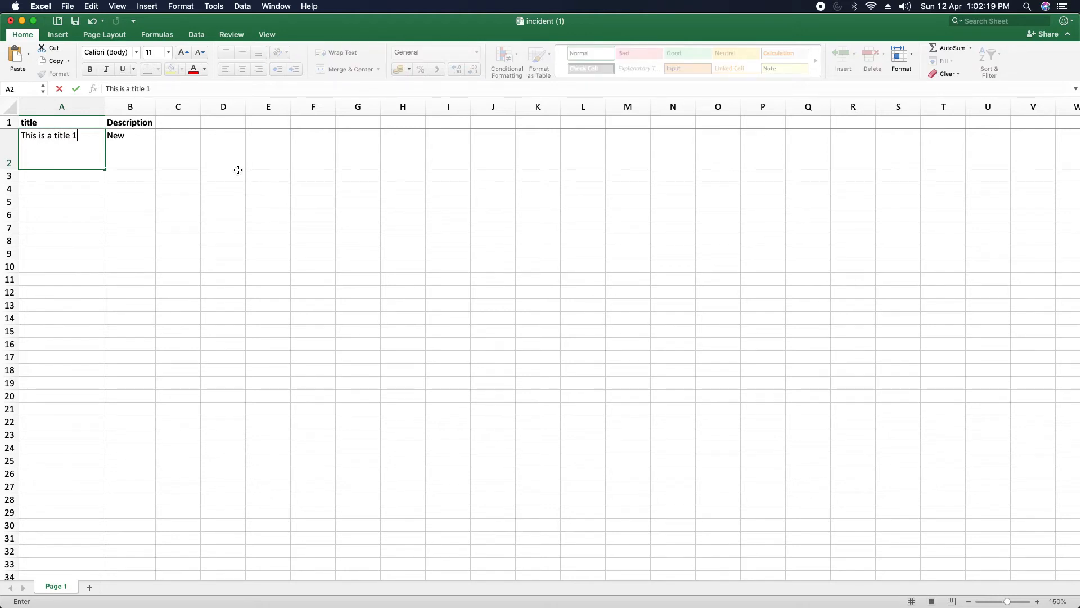
pyautogui.moveTo(113, 146); pyautogui.dragTo(115, 147)
pyautogui.click(232, 174)
pyautogui.click(137, 136)
pyautogui.write('This is')
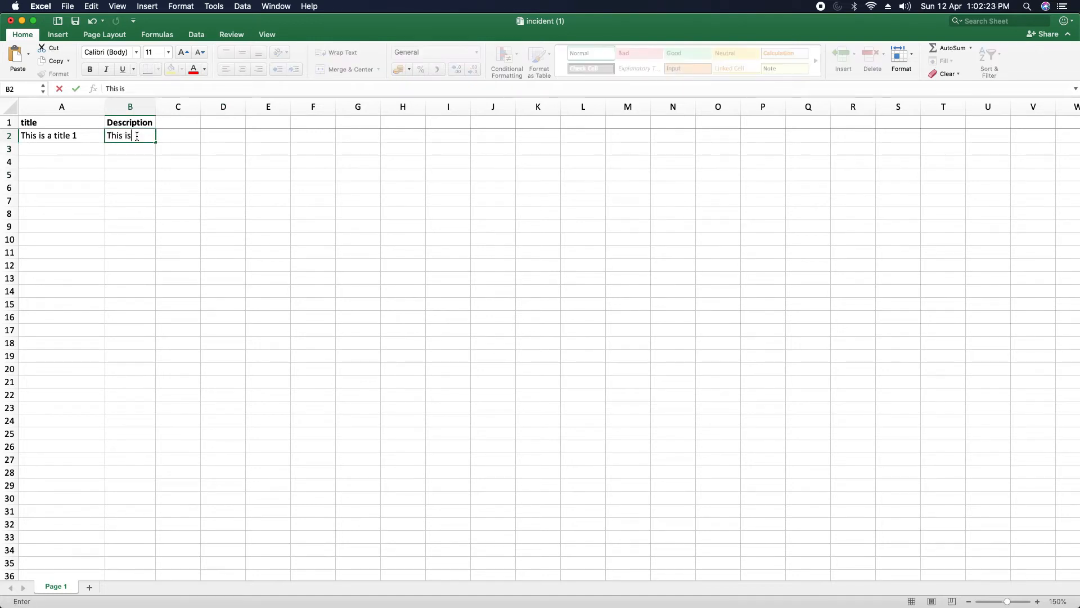
pyautogui.write(' a description 1')
# Step: Widen column B and copy the A2 title into A3
pyautogui.click(222, 187)
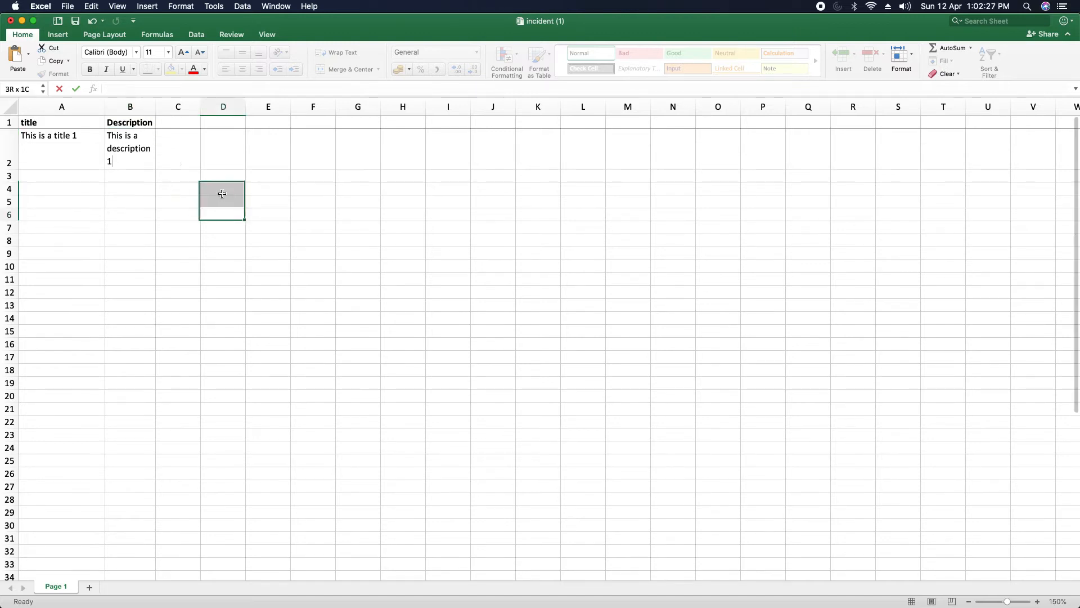
pyautogui.moveTo(160, 107); pyautogui.dragTo(313, 108)
pyautogui.click(59, 150)
pyautogui.press('cmd+c')
pyautogui.click(57, 176)
pyautogui.press('cmd+v')
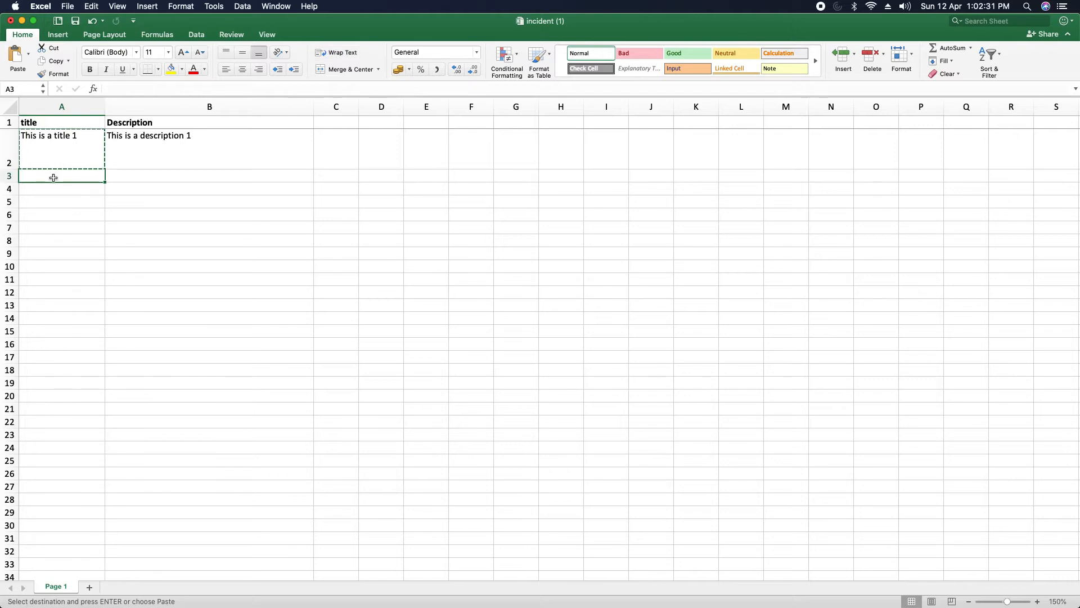
# Step: Copy the B2 description into B3, undoing an accidental paste into B2
pyautogui.click(143, 157)
pyautogui.press('cmd+v')
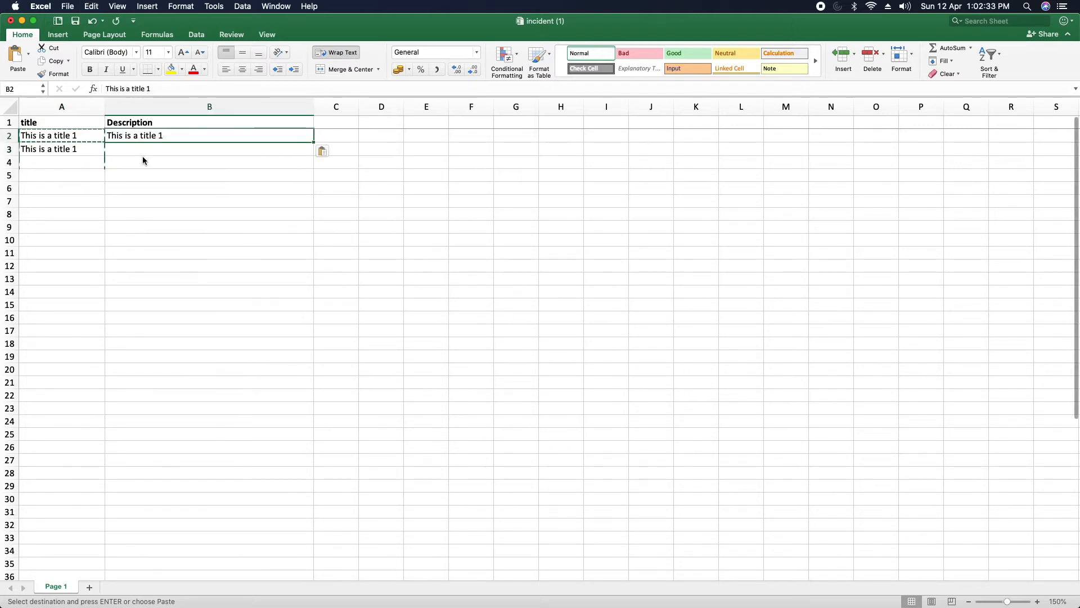
pyautogui.press('super+z')
pyautogui.click(163, 165)
pyautogui.click(152, 135)
pyautogui.press('super+c')
pyautogui.click(149, 148)
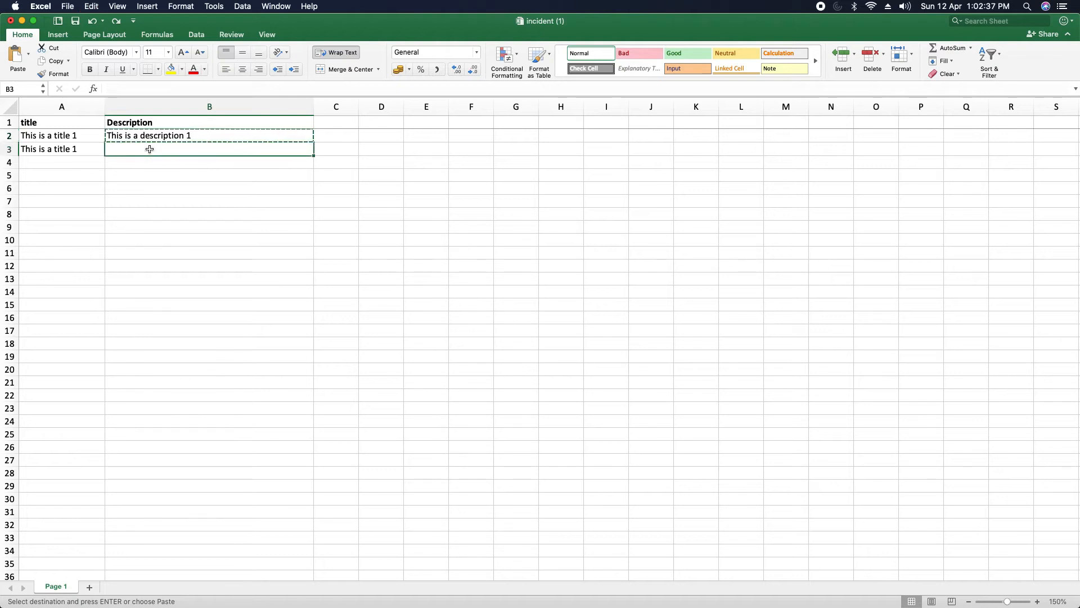
pyautogui.press('super+v')
pyautogui.press('Escape')
# Step: Change row 3 to 'This is a title 2' and 'This is a description 2', then save
pyautogui.click(48, 150)
pyautogui.click(151, 88)
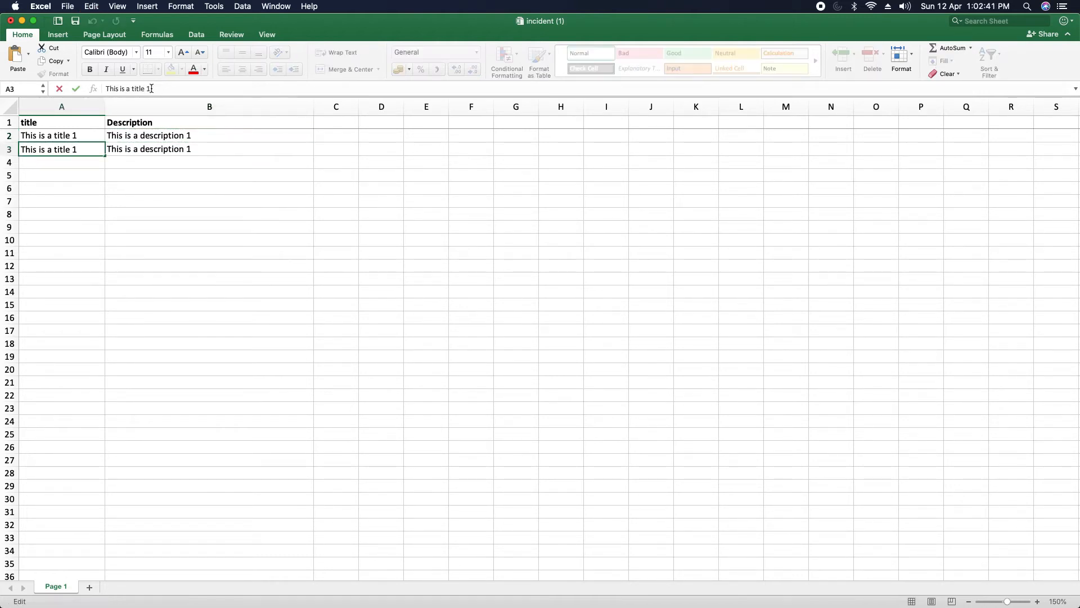
pyautogui.click(152, 150)
pyautogui.click(175, 84)
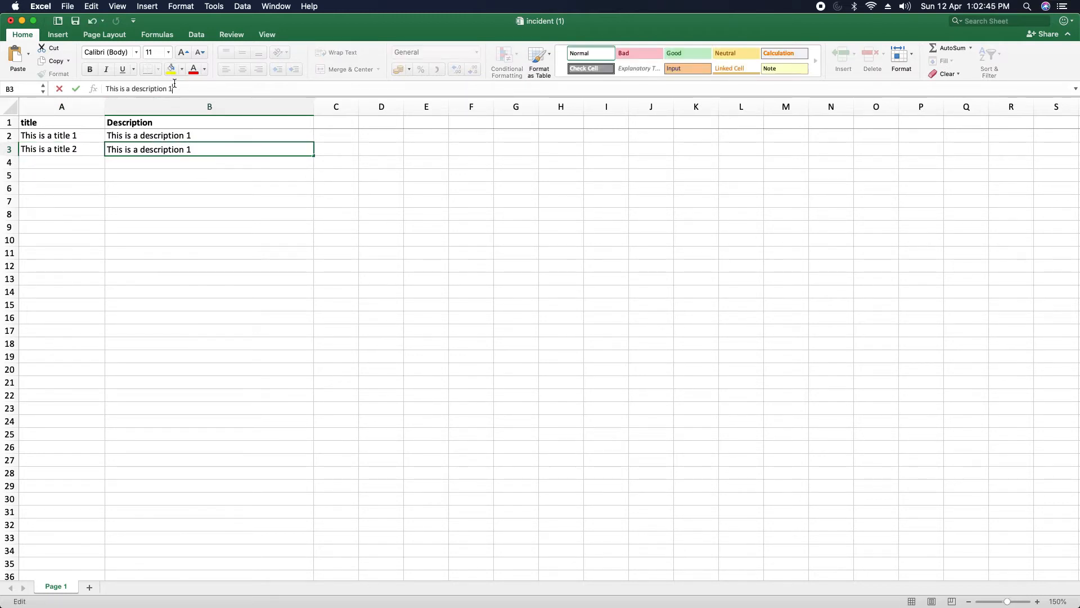
pyautogui.click(236, 250)
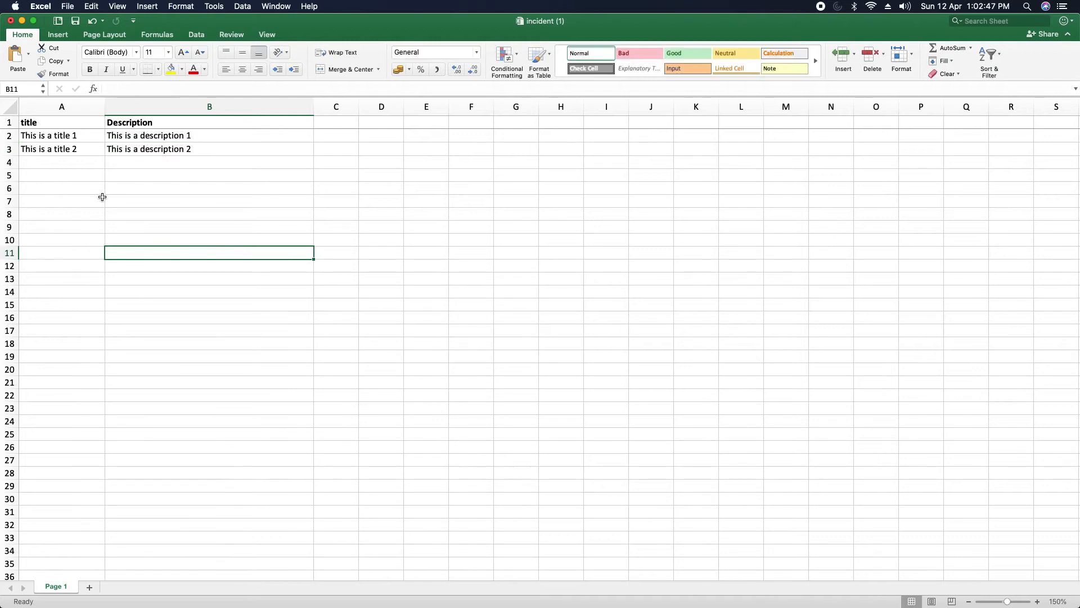
pyautogui.click(75, 25)
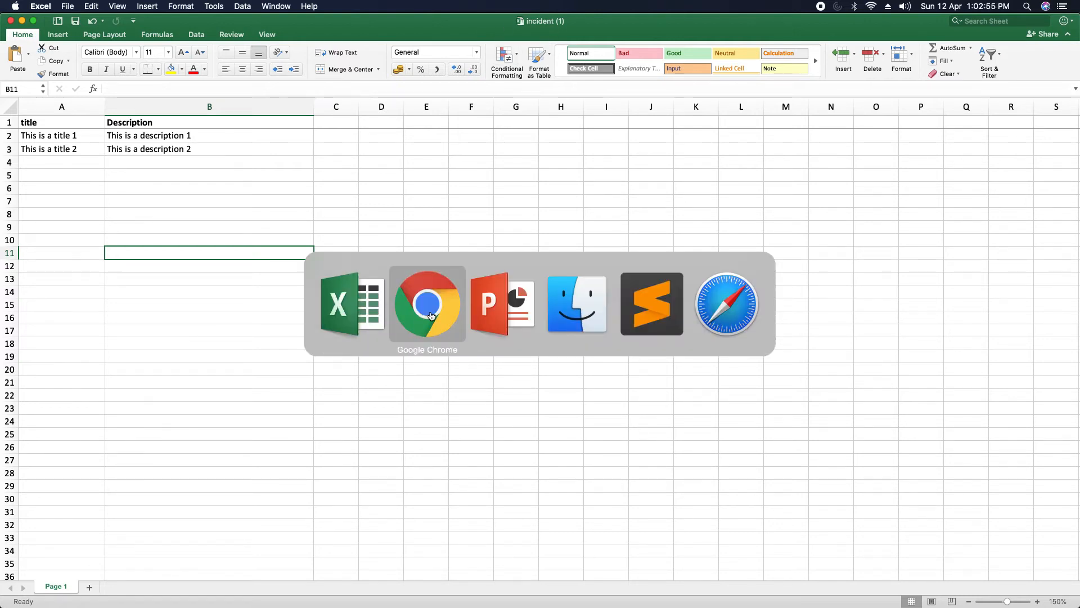
pyautogui.press('super+Tab')
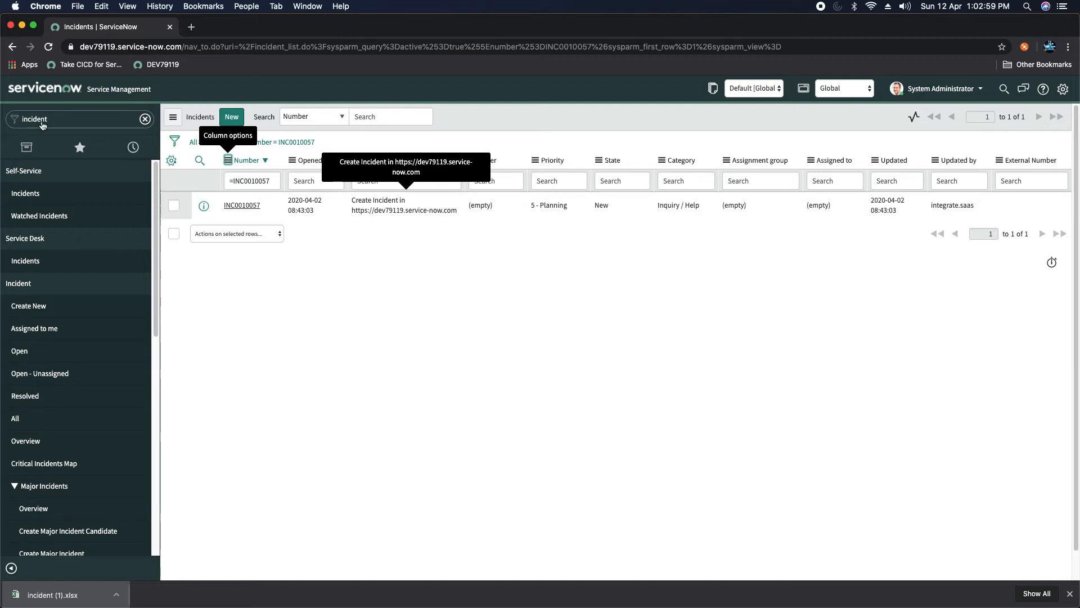
# Step: Open the active Incident list and sort it by Updated, newest first
pyautogui.click(76, 120)
pyautogui.write('lo')
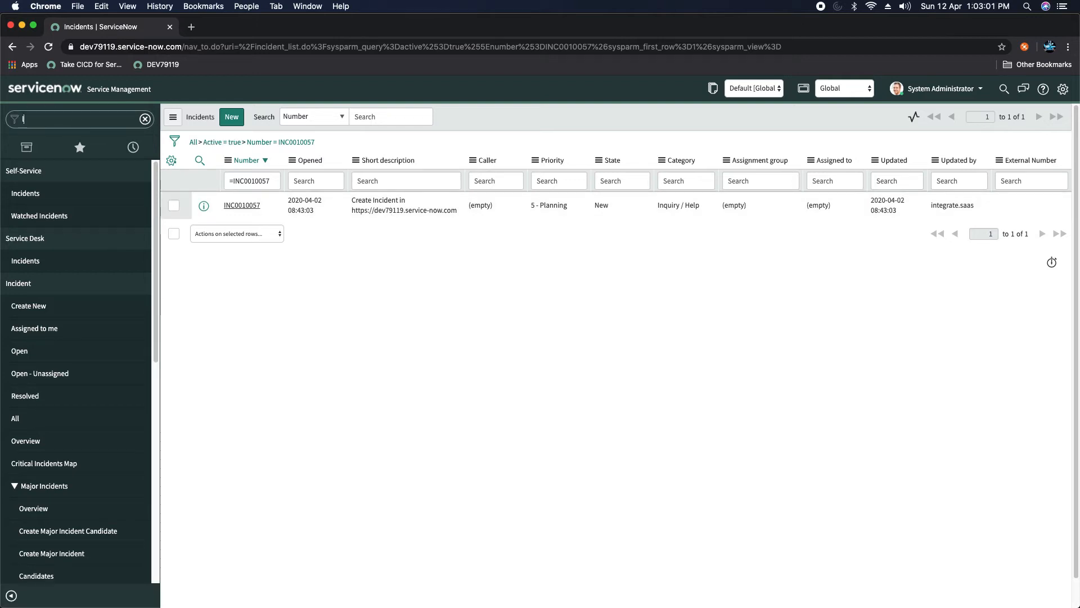
pyautogui.press('BackSpace')
pyautogui.press('BackSpace')
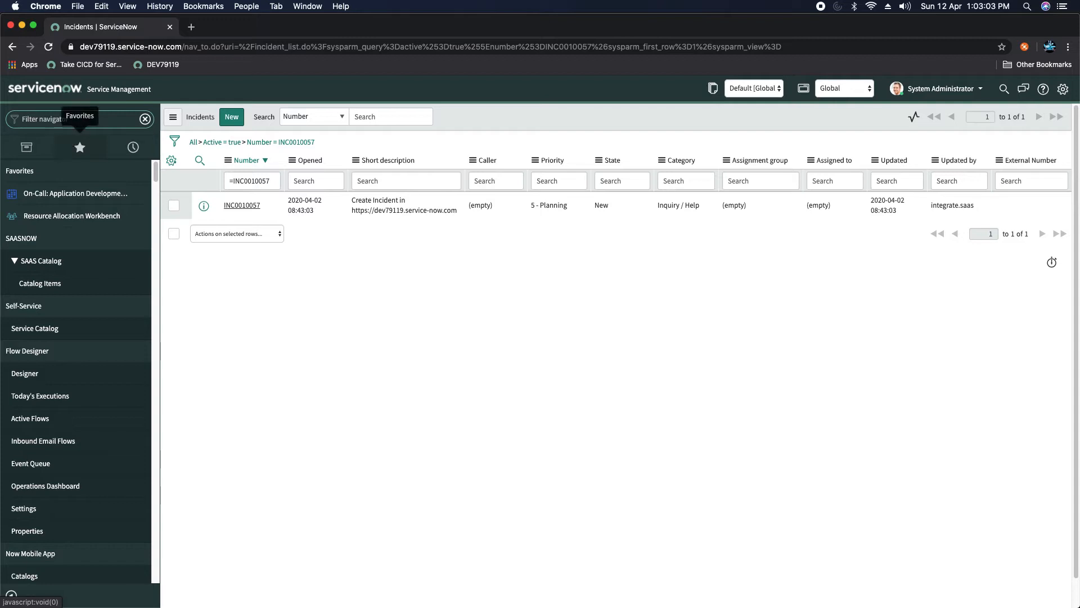
pyautogui.write('incide')
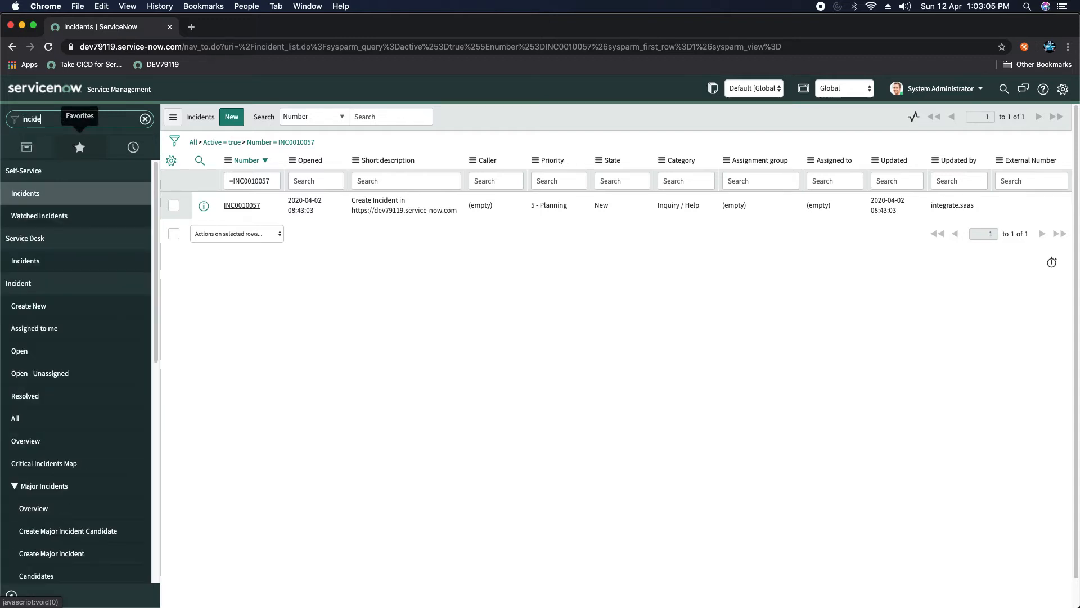
pyautogui.click(20, 353)
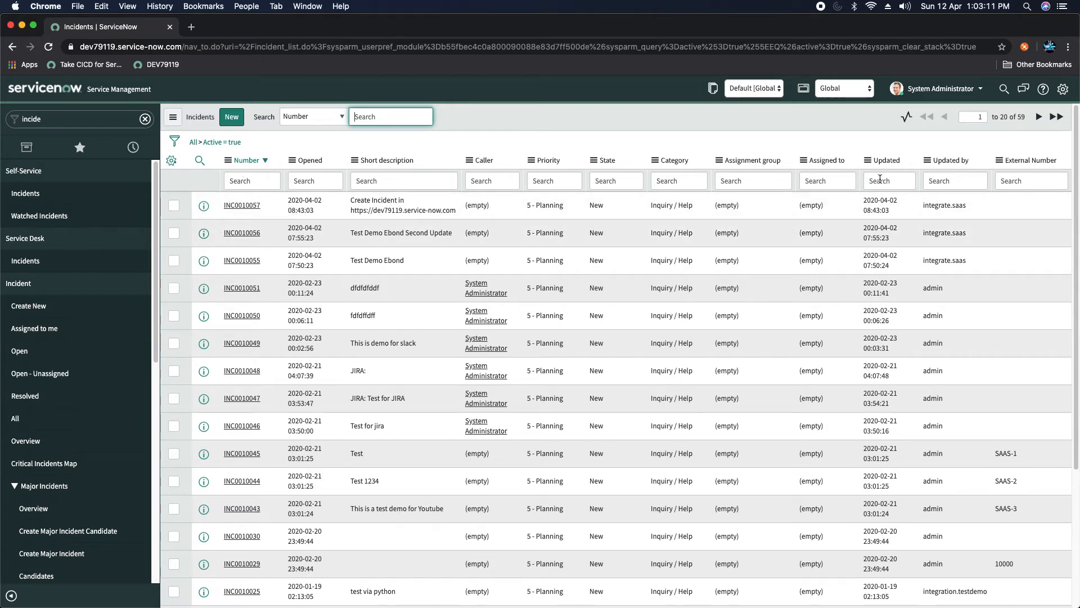
pyautogui.rightClick(887, 162)
pyautogui.click(913, 182)
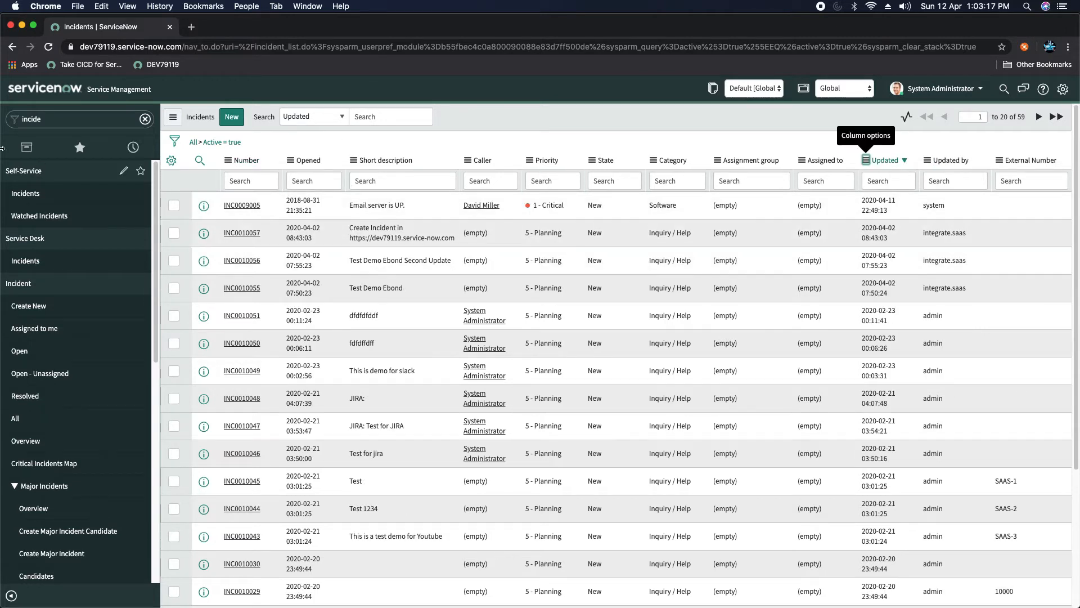
pyautogui.click(79, 118)
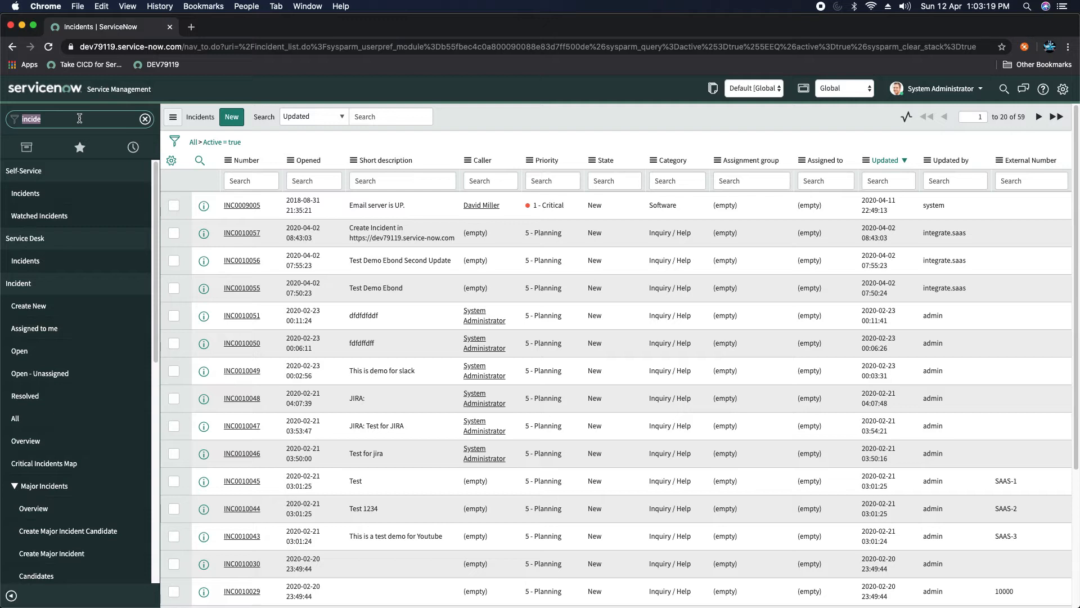
# Step: Open System Import Sets > Load Data, keeping 'Create table' selected for a new table
pyautogui.write('system import')
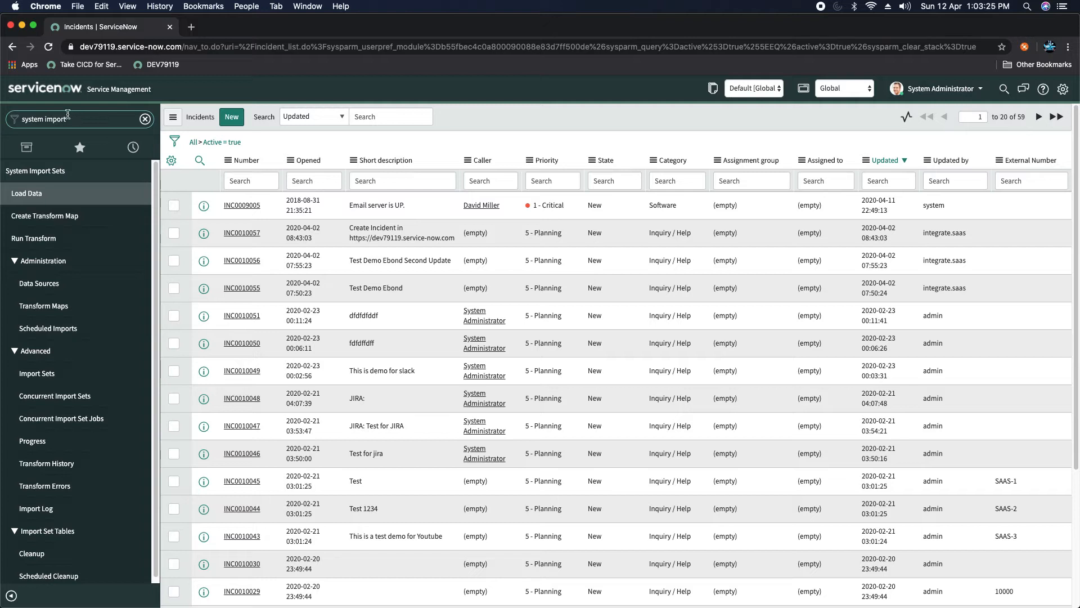
pyautogui.click(23, 194)
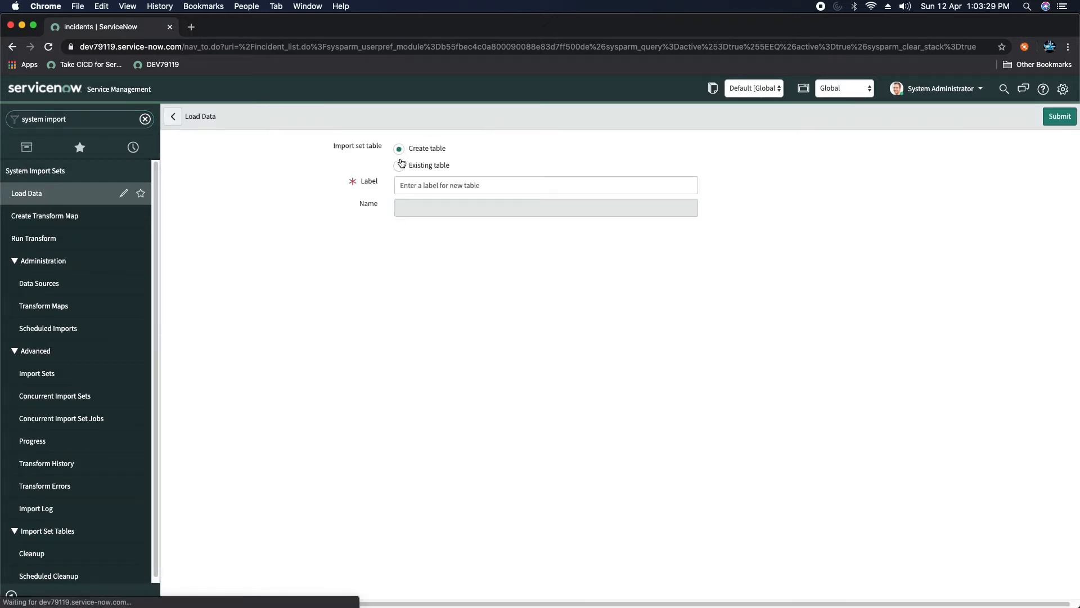
pyautogui.click(450, 162)
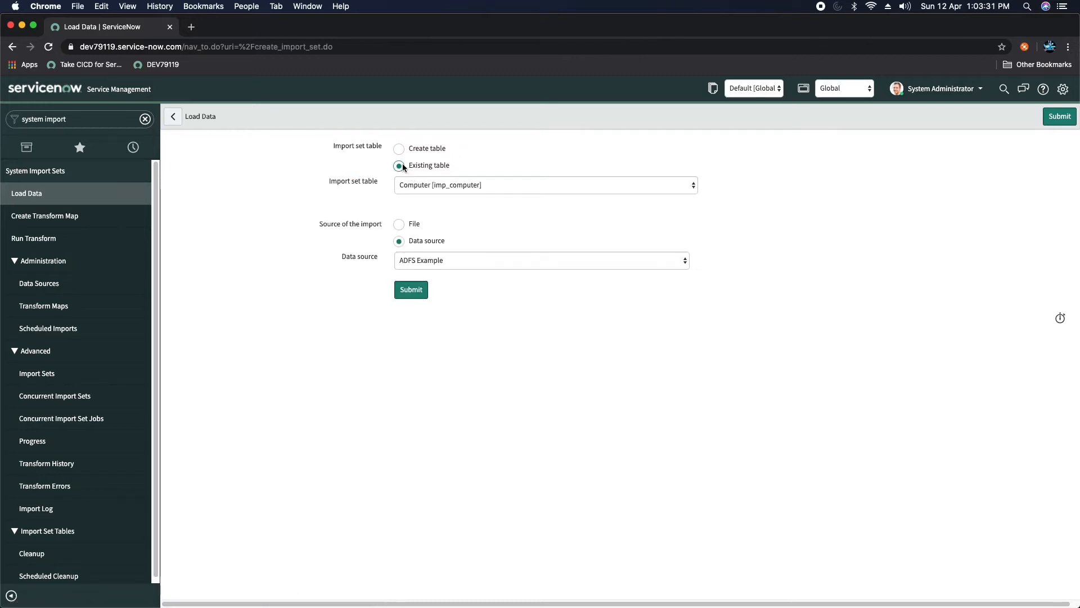
pyautogui.click(437, 186)
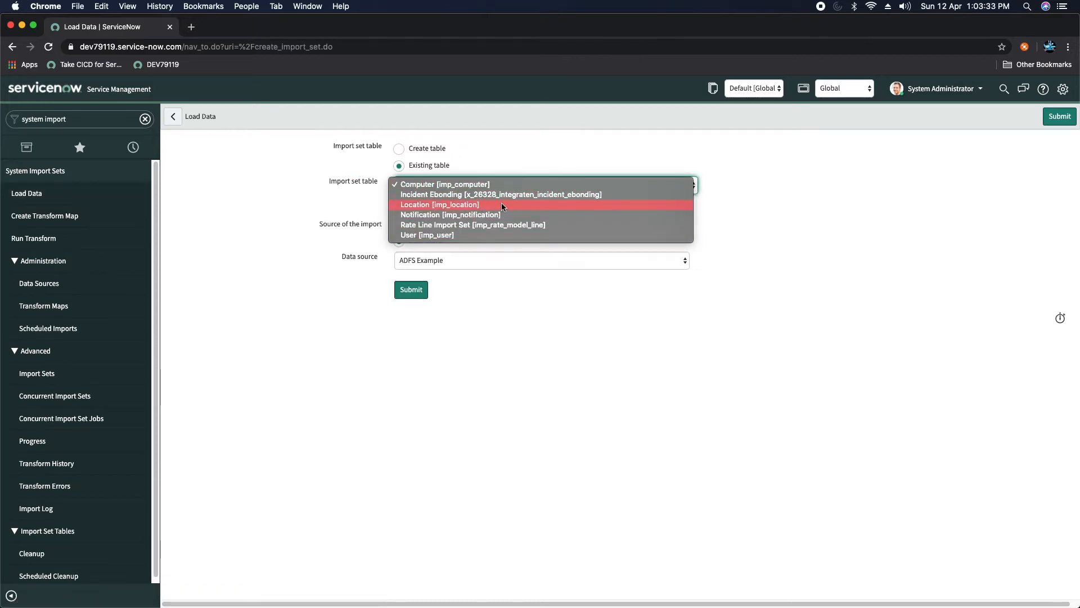
pyautogui.click(310, 171)
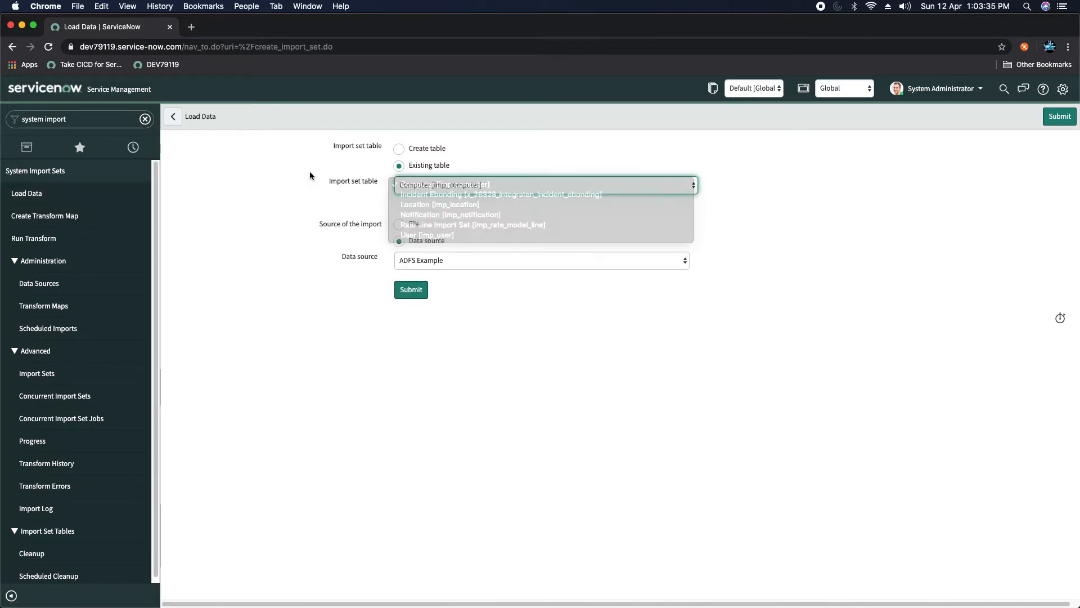
pyautogui.click(421, 149)
pyautogui.click(469, 188)
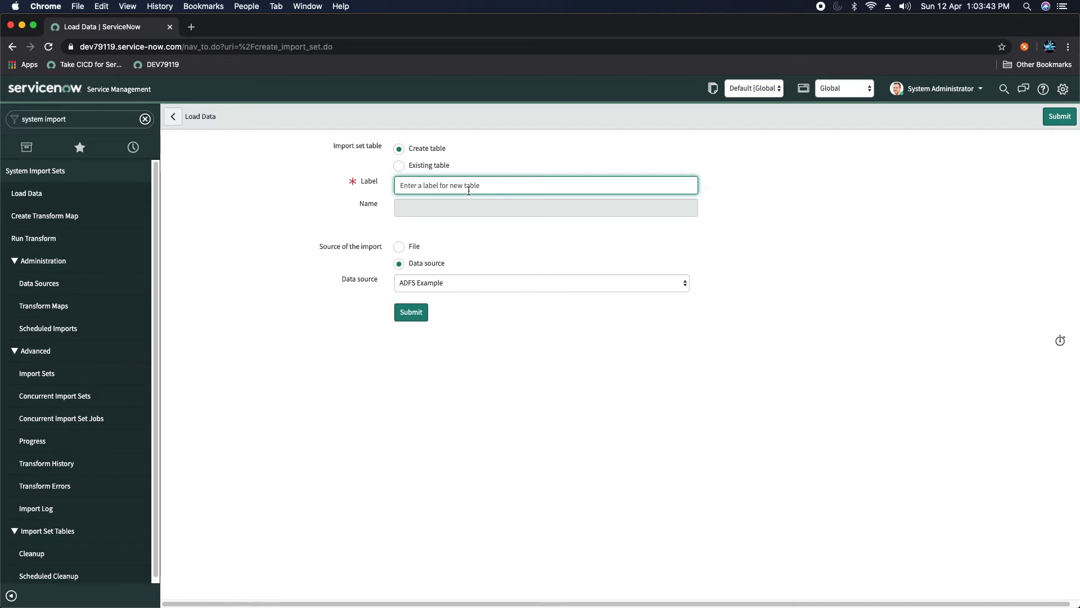
# Step: Label the new table 'incident' and attach incident (1).xlsx as the file source
pyautogui.write('incident')
pyautogui.click(487, 246)
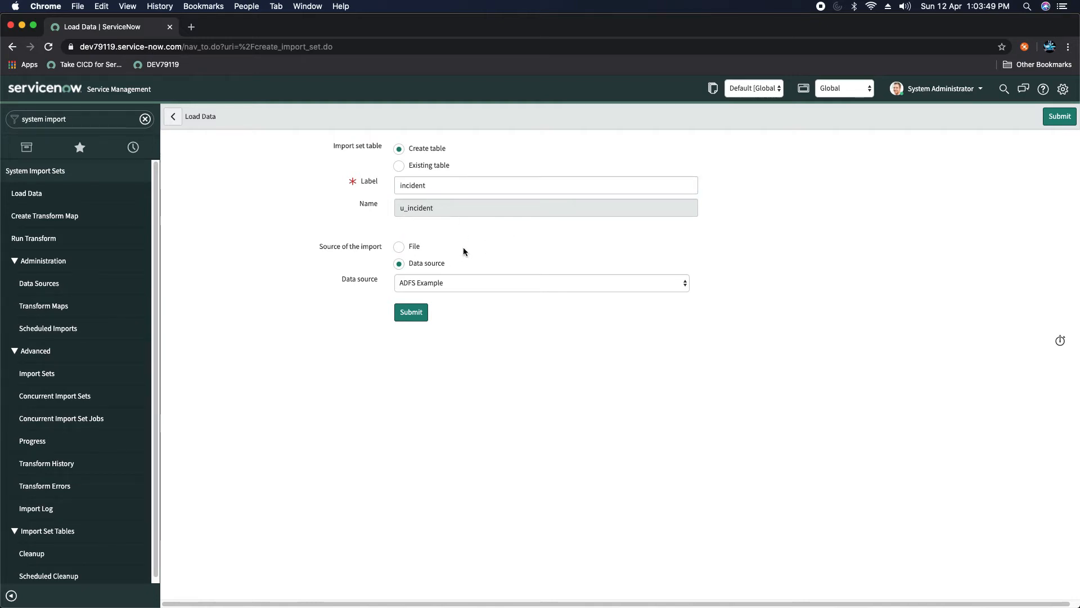
pyautogui.click(401, 247)
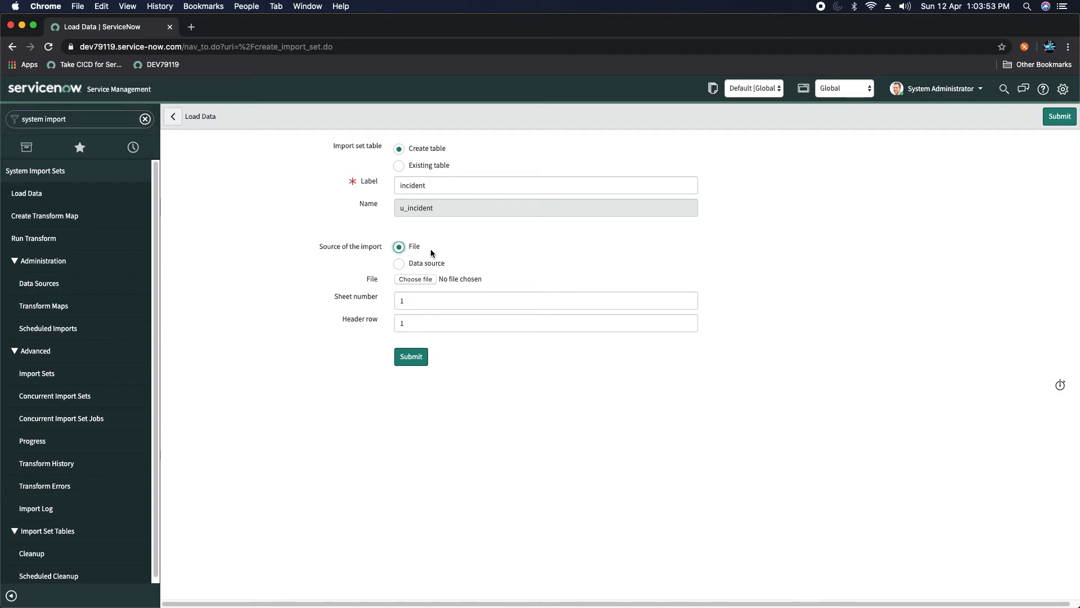
pyautogui.click(426, 280)
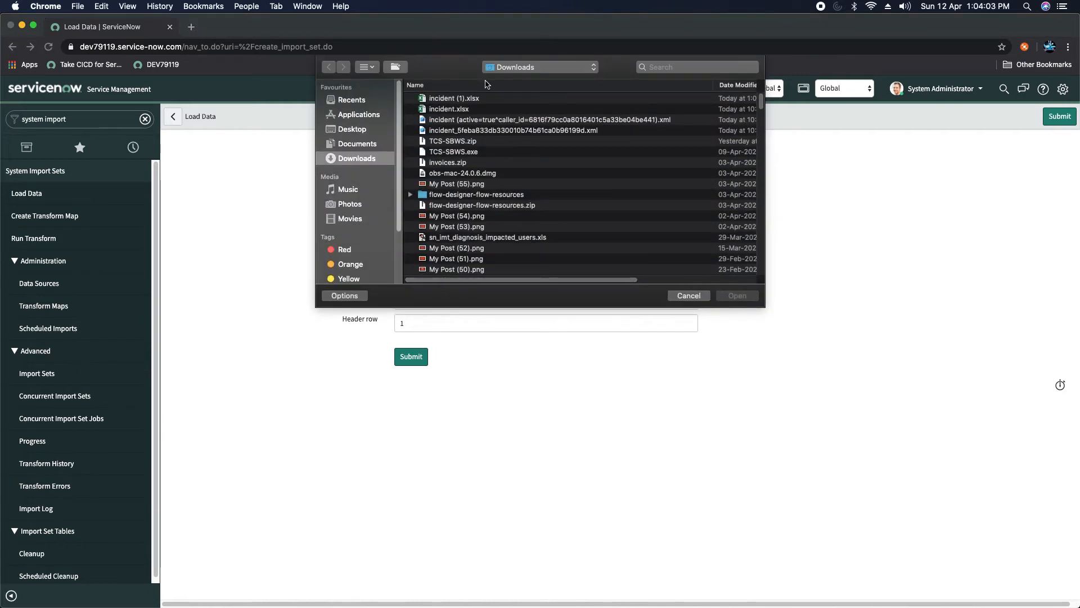
pyautogui.doubleClick(482, 99)
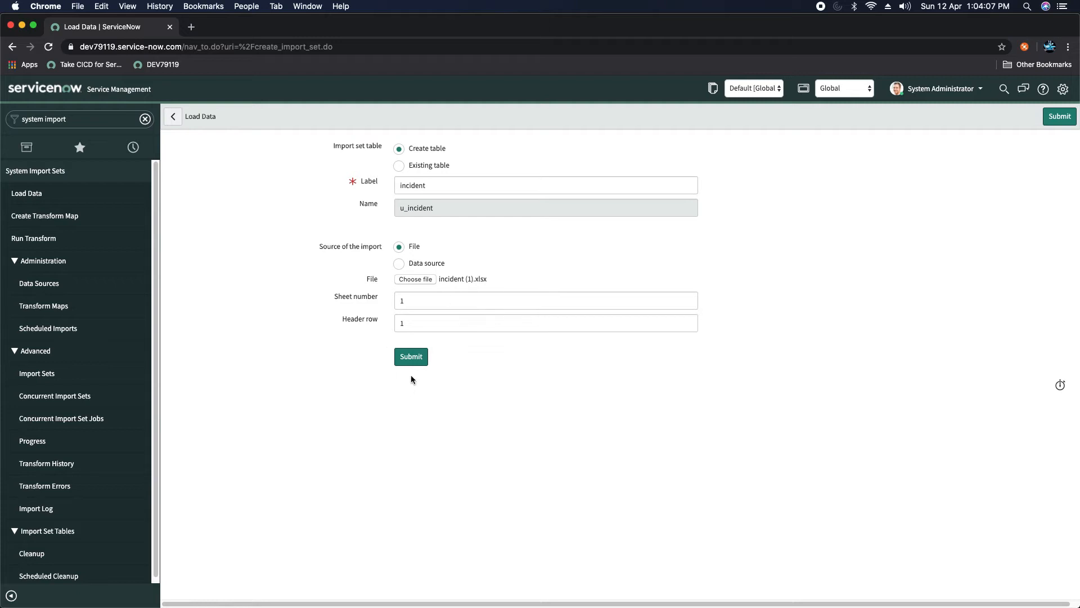
# Step: Submit the Load Data form to import the 2 rows into u_incident
pyautogui.click(411, 358)
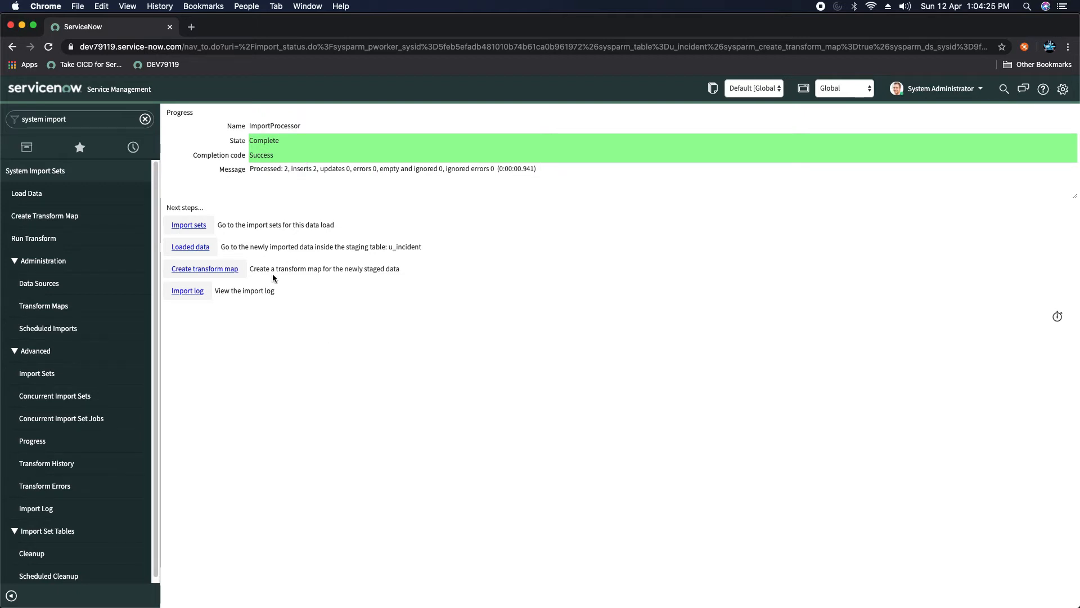
# Step: Create a new transform map named 'incident' from the u_incident staging table
pyautogui.click(204, 269)
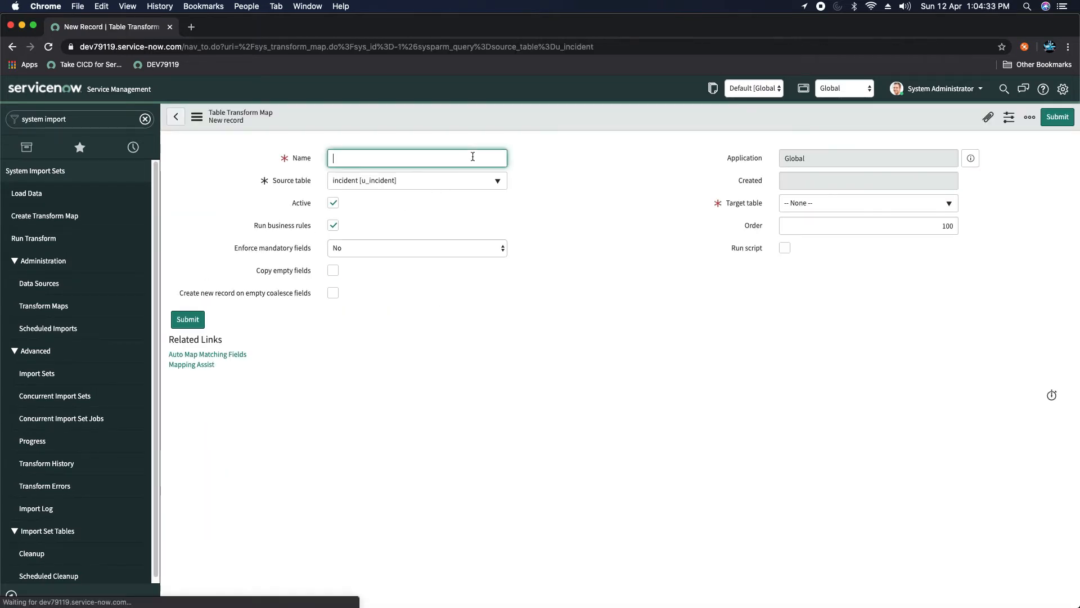
pyautogui.click(472, 156)
pyautogui.write('incident')
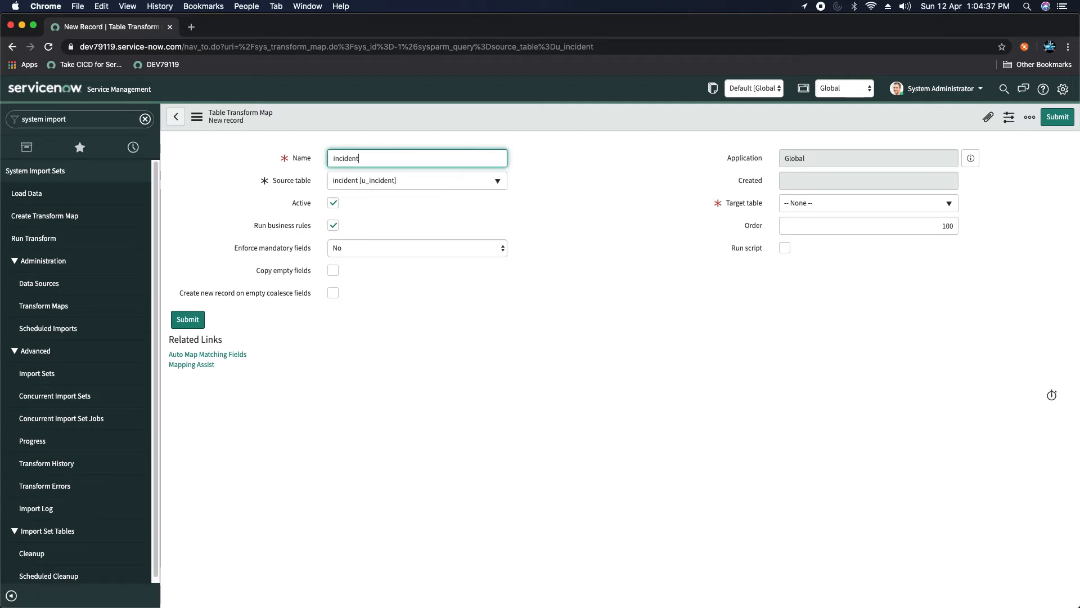
pyautogui.click(592, 178)
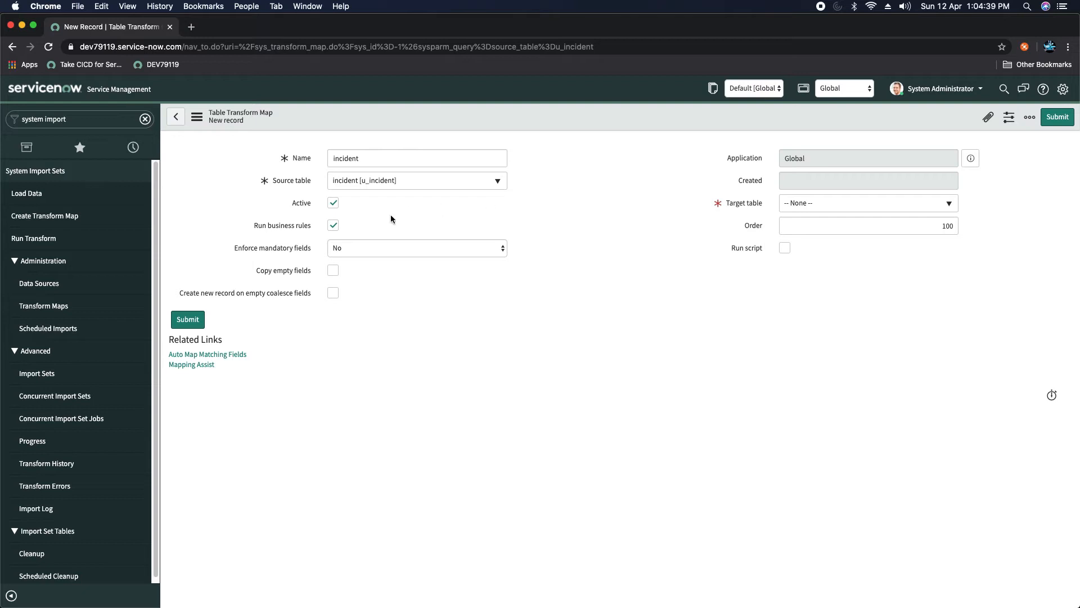
pyautogui.click(209, 220)
pyautogui.click(589, 214)
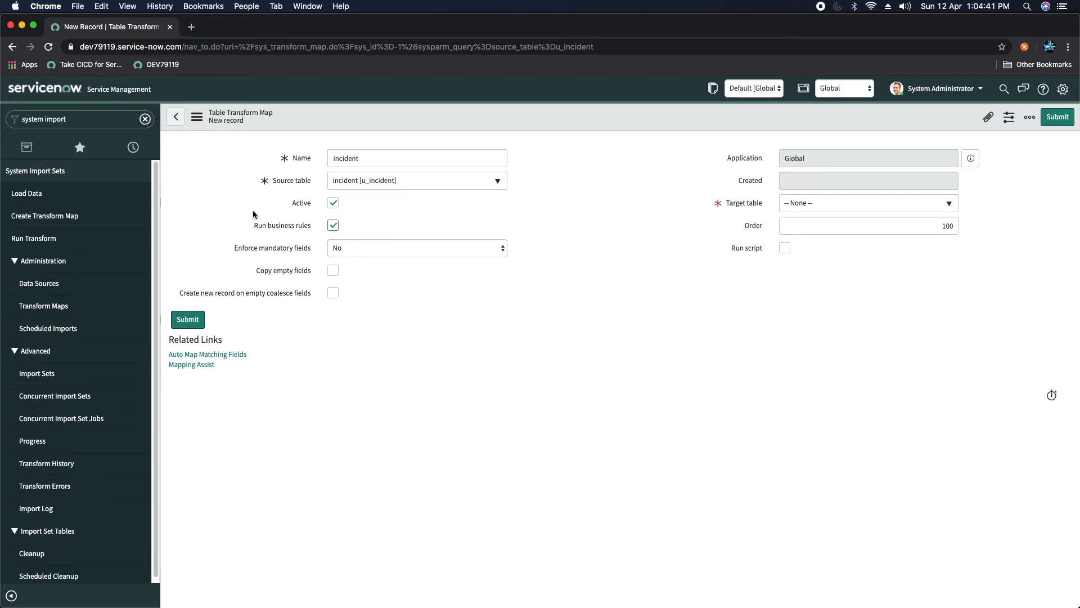
# Step: Set the transform map's target table to Incident [incident]
pyautogui.click(814, 208)
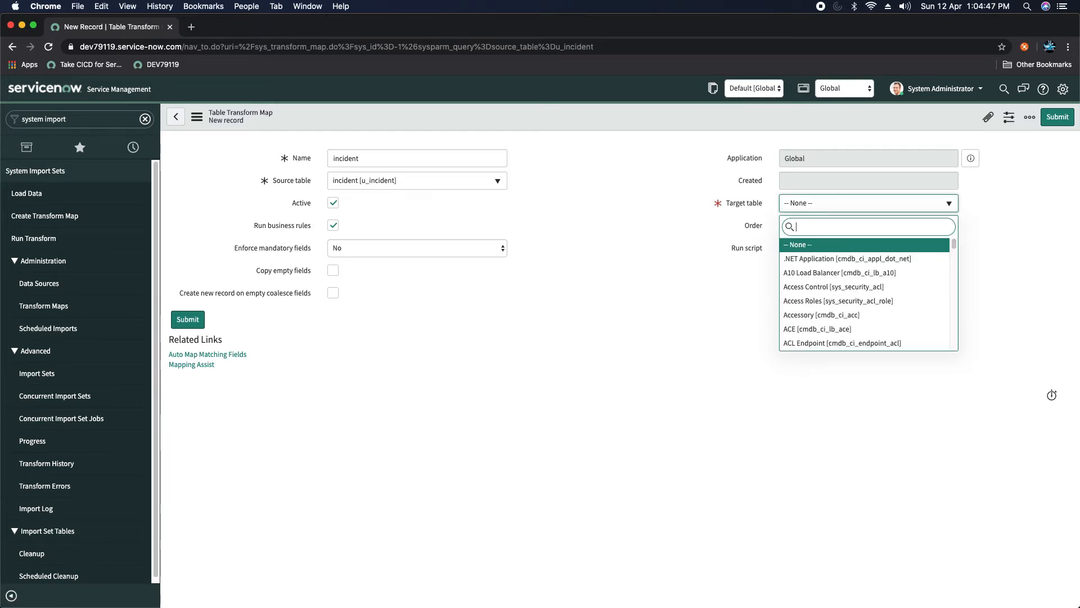
pyautogui.write('incid')
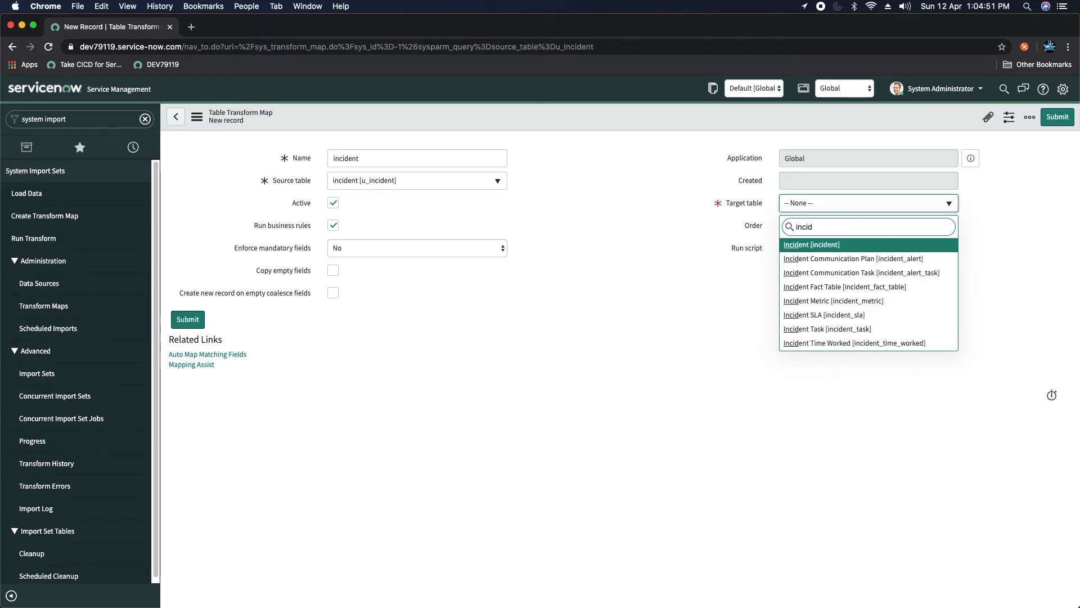
pyautogui.press('Return')
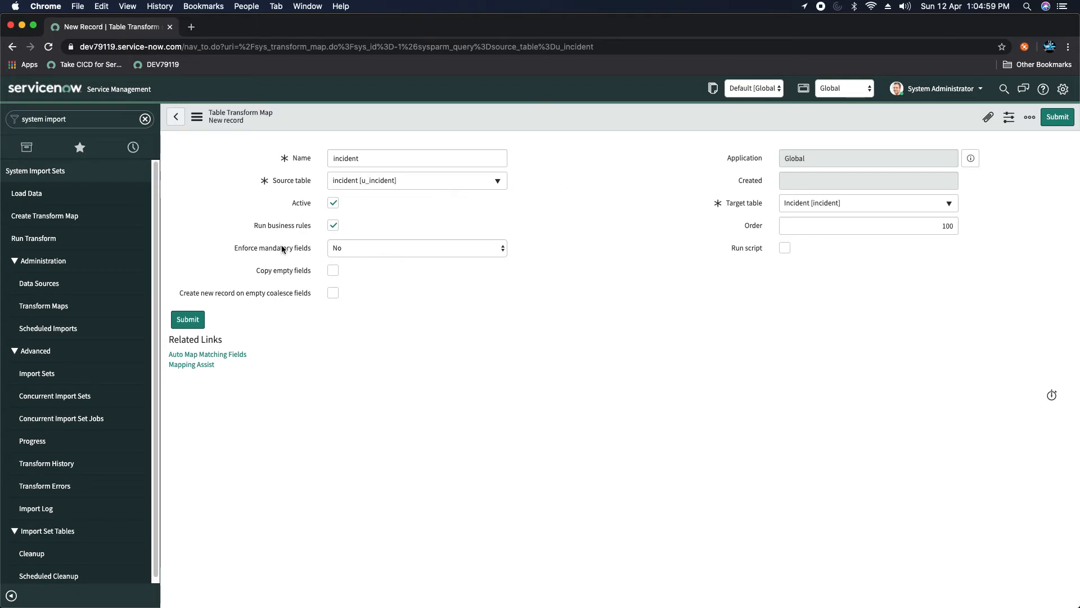
pyautogui.moveTo(286, 274)
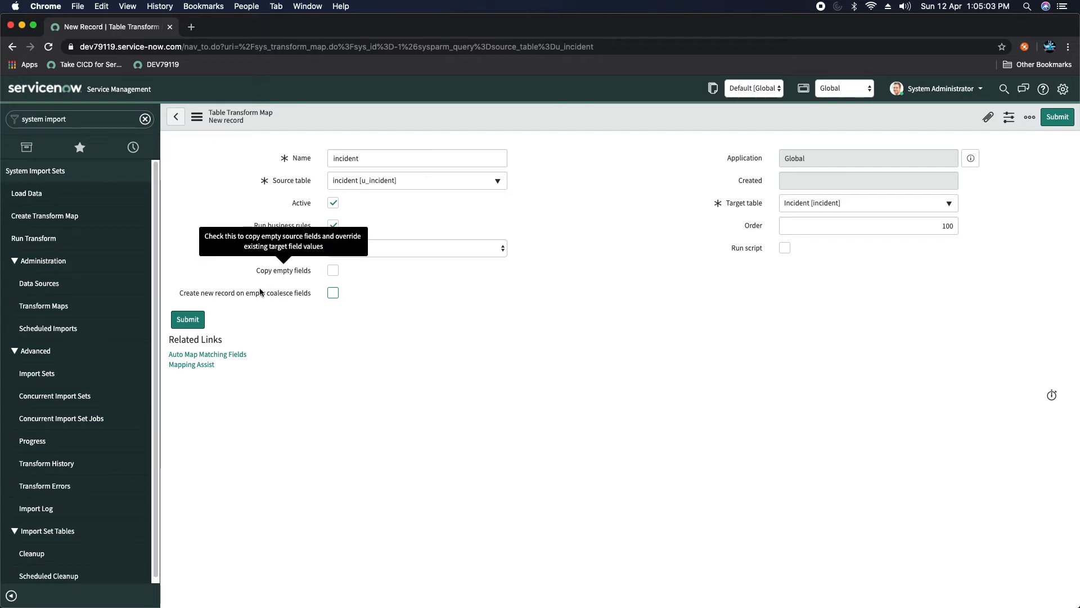
pyautogui.moveTo(240, 294)
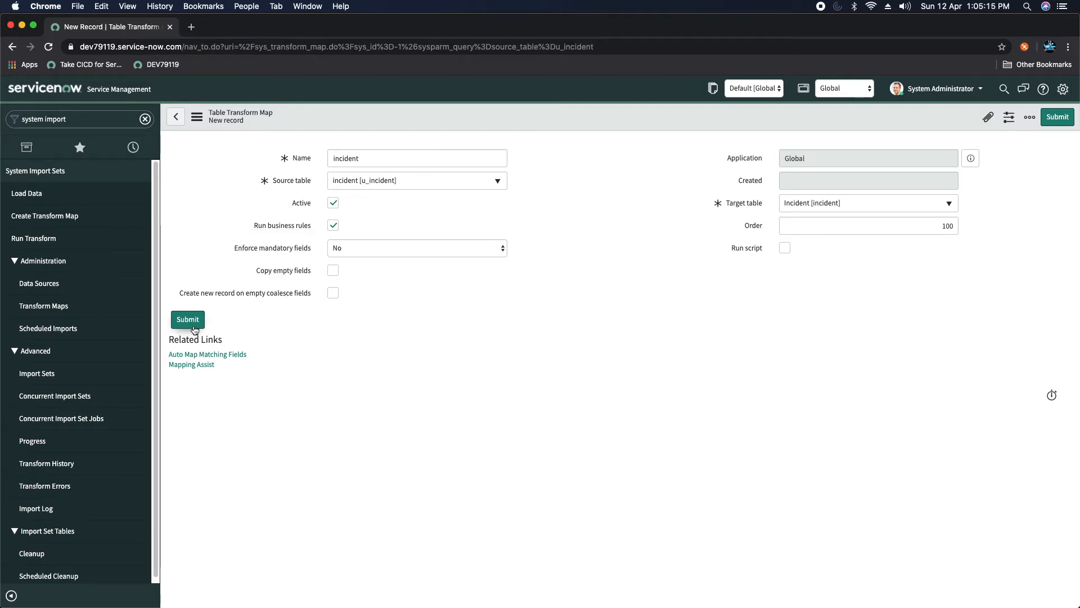
# Step: Auto-map matching fields (u_description to description) and open Mapping Assist
pyautogui.click(207, 358)
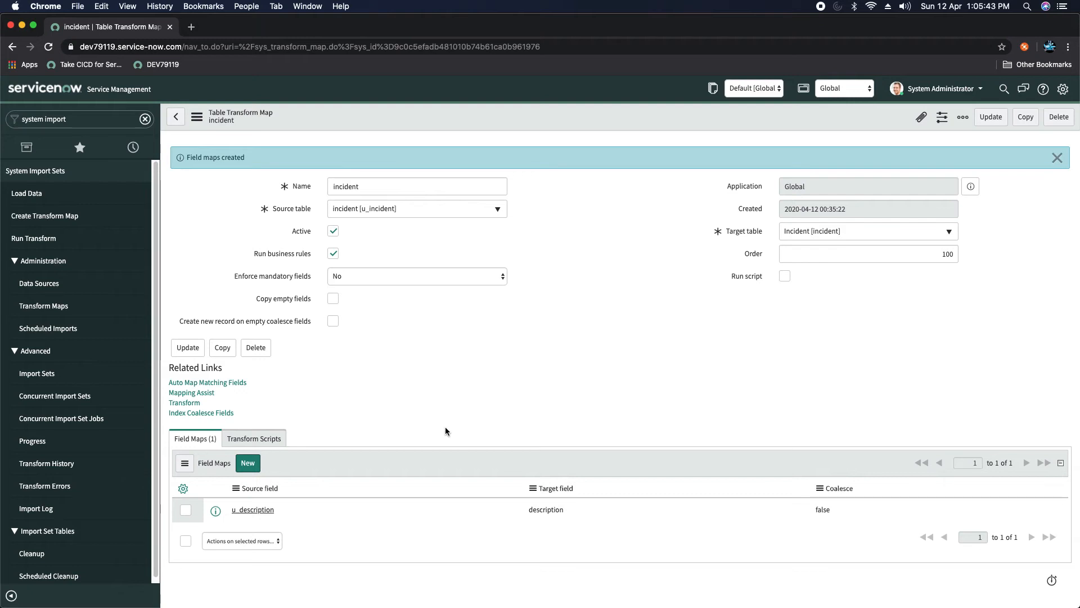
pyautogui.click(200, 393)
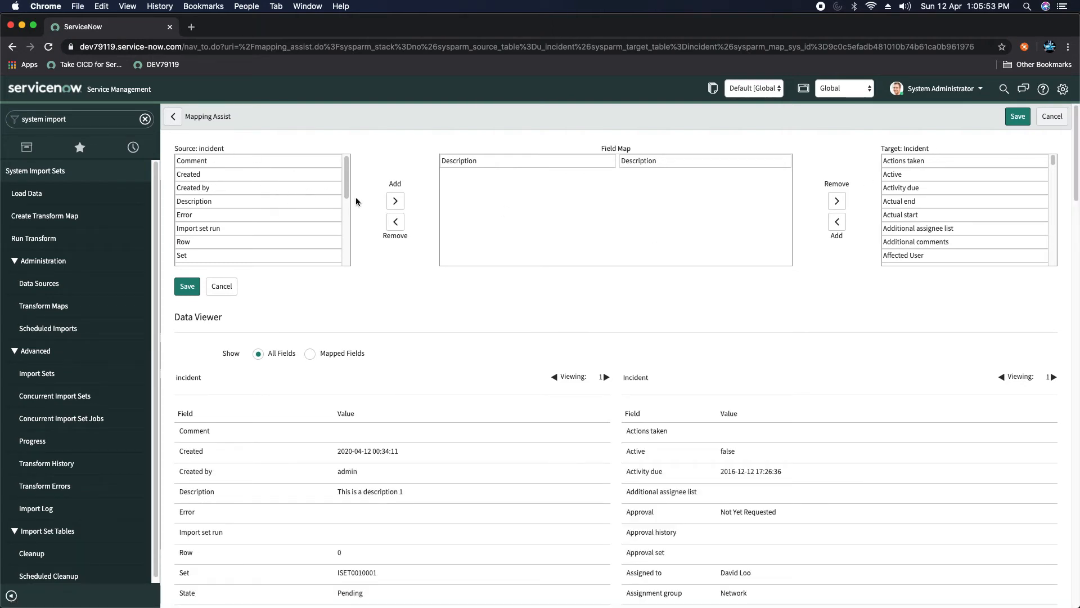
# Step: Add source field title to the Field Map and pair it with target Short description
pyautogui.moveTo(346, 179); pyautogui.dragTo(340, 251)
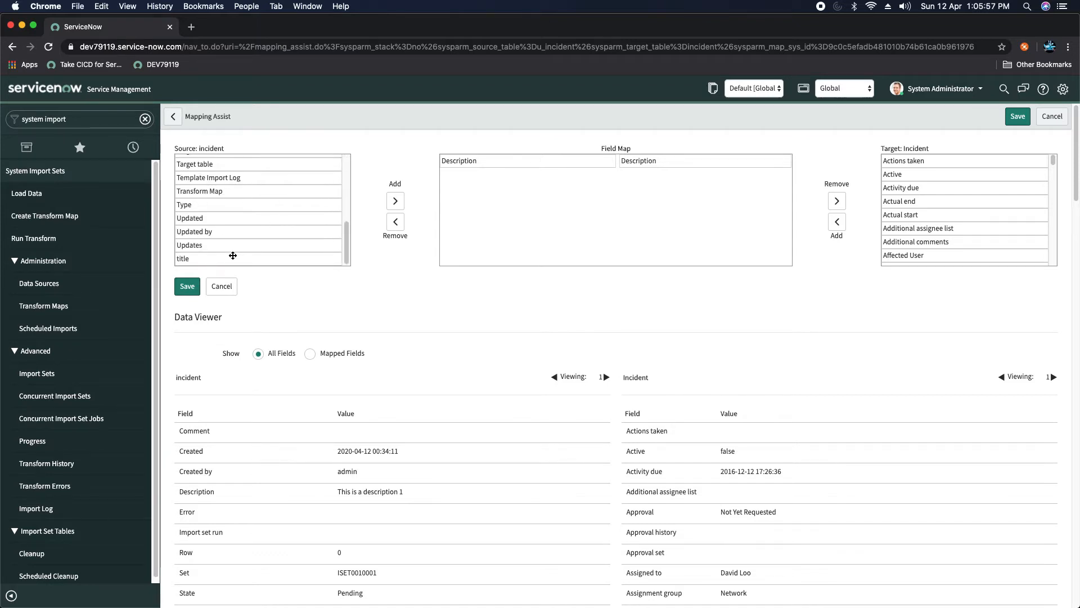
pyautogui.click(193, 258)
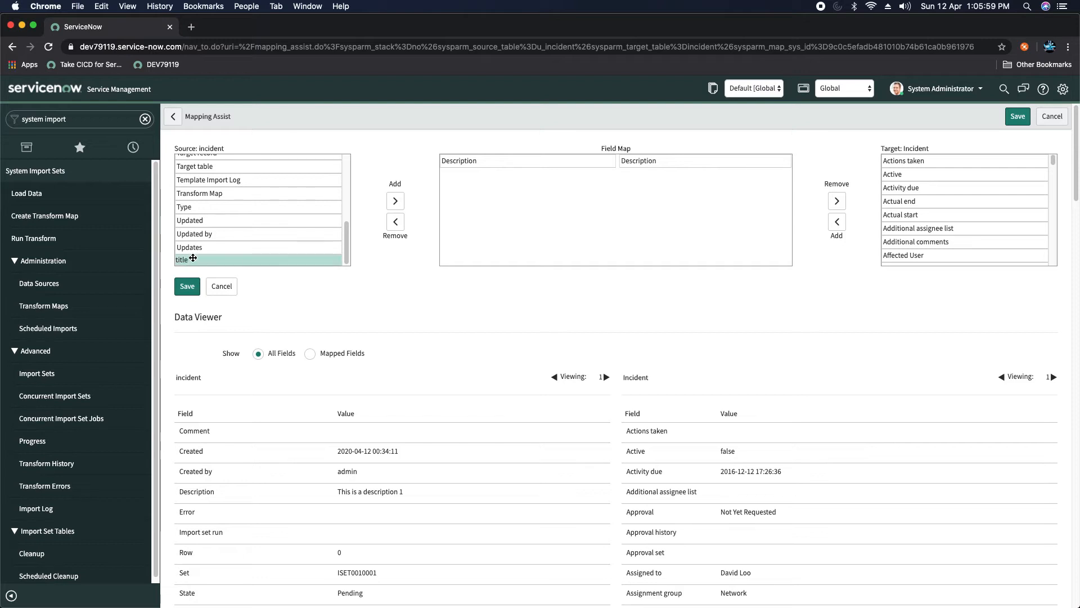
pyautogui.click(395, 201)
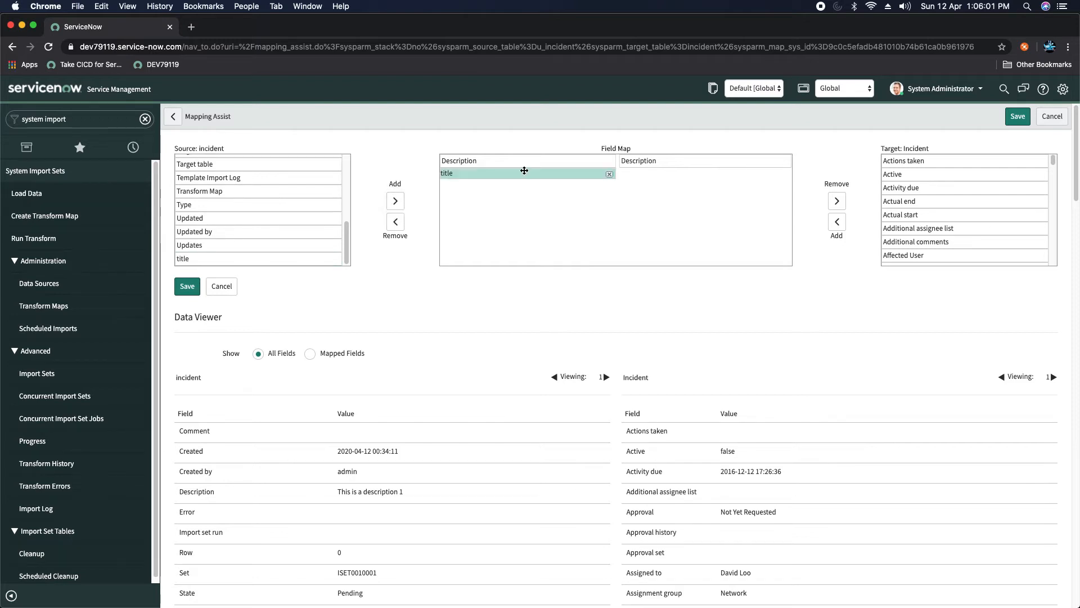
pyautogui.moveTo(1054, 165); pyautogui.dragTo(1053, 247)
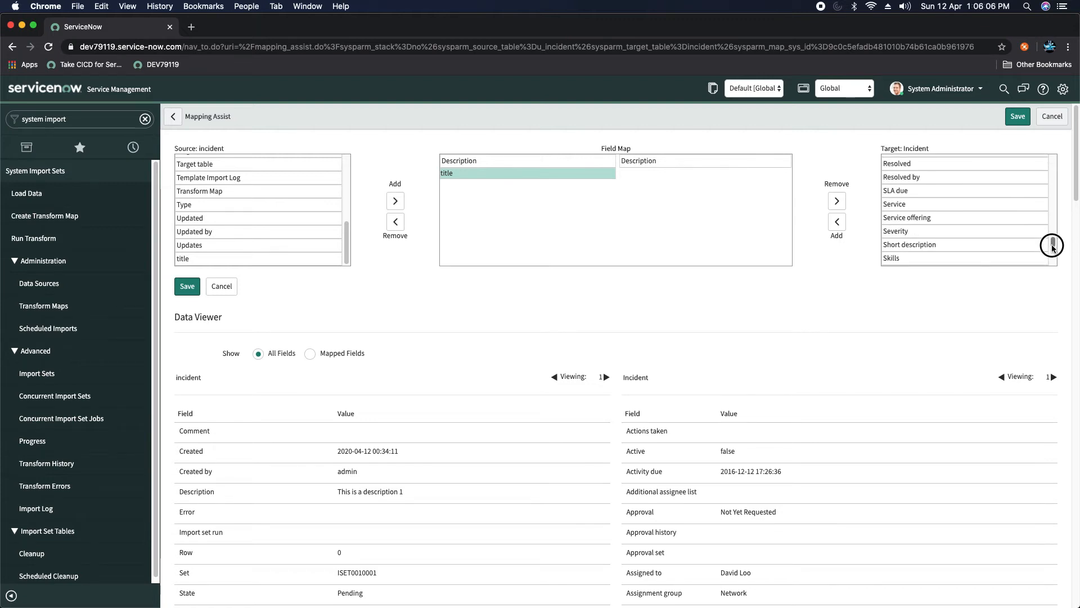
pyautogui.doubleClick(917, 244)
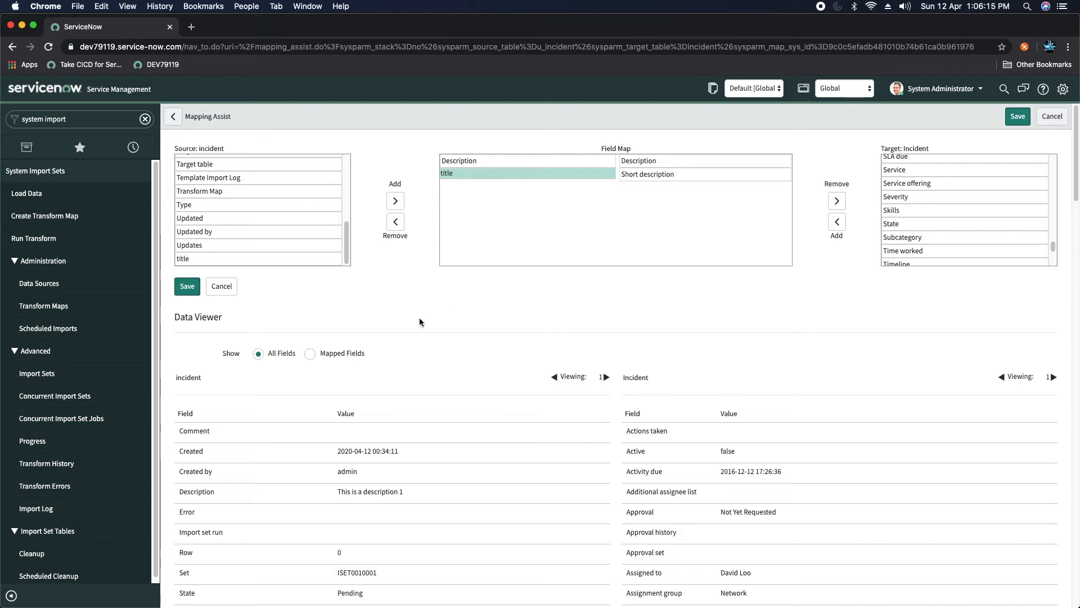
# Step: Show only mapped fields, then save the title→Short description and Description→Description mappings
pyautogui.scroll(-12, 404, 312)
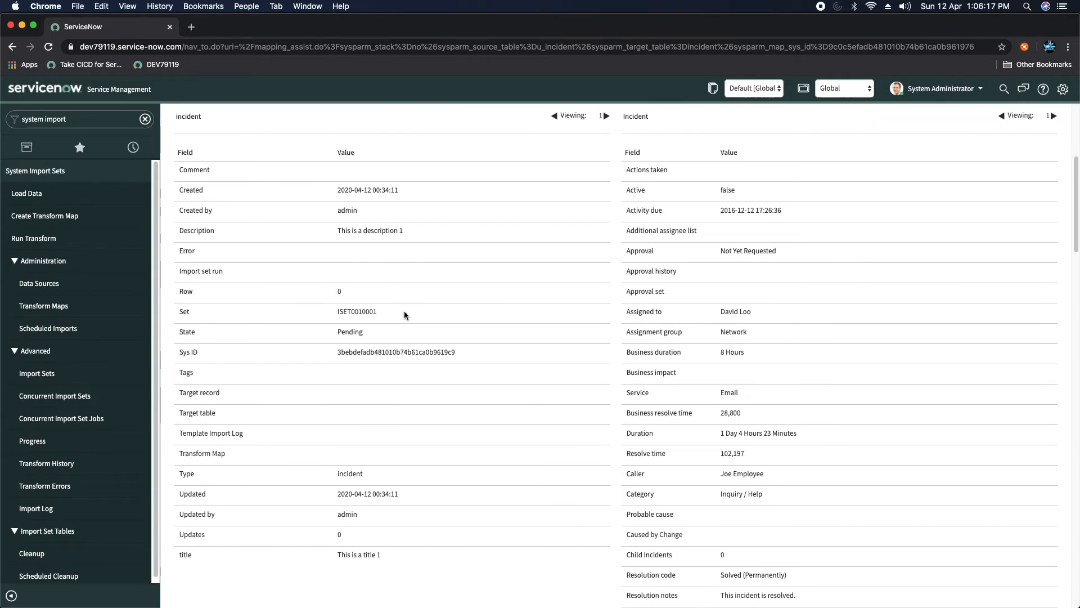
pyautogui.scroll(8, 404, 311)
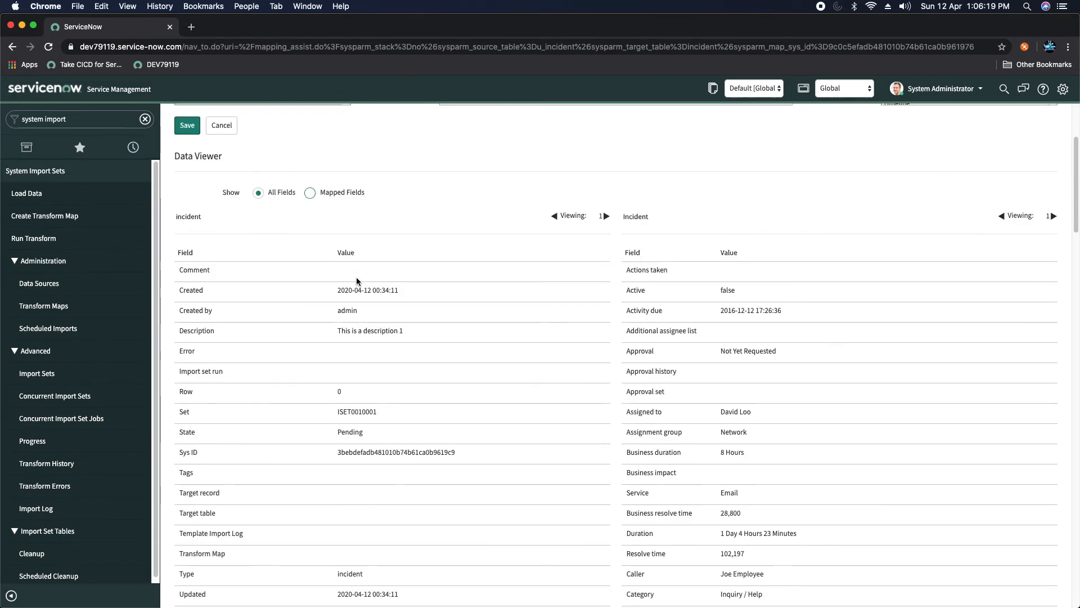
pyautogui.scroll(-2, 268, 400)
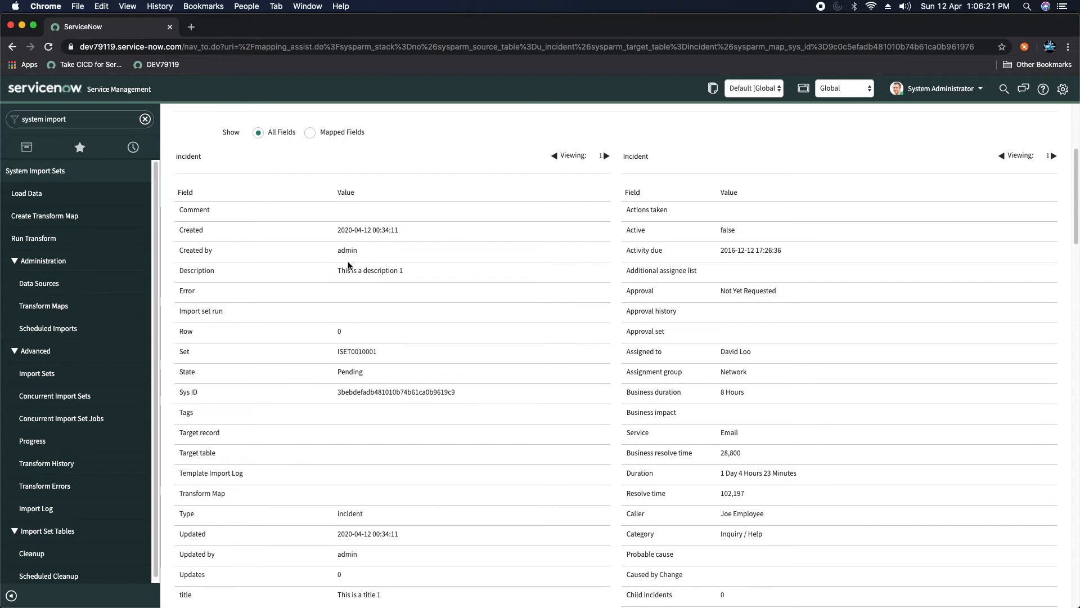
pyautogui.scroll(-8, 683, 438)
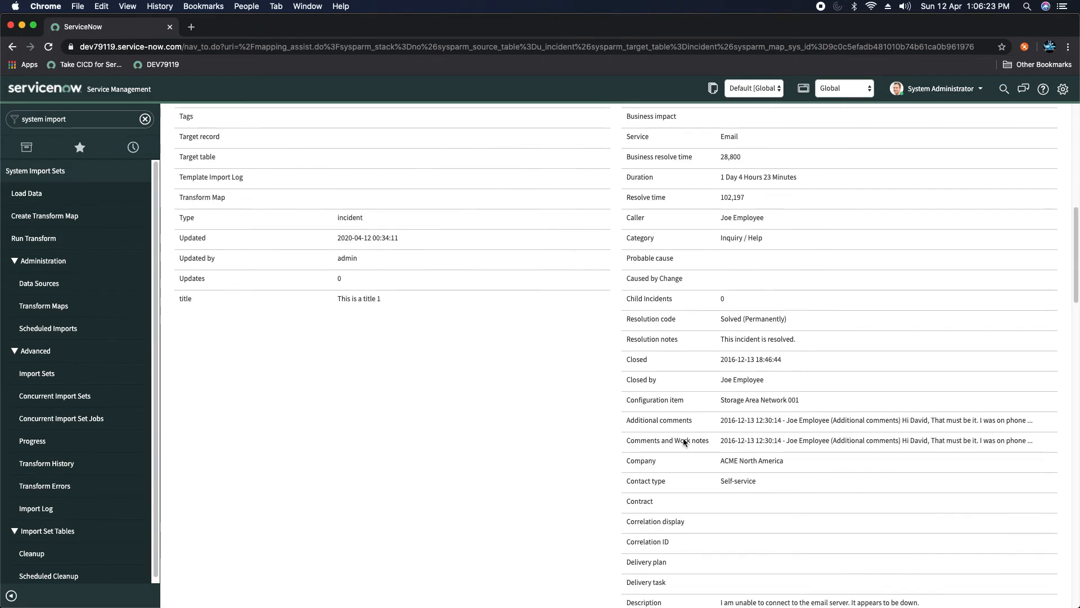
pyautogui.scroll(-12, 683, 438)
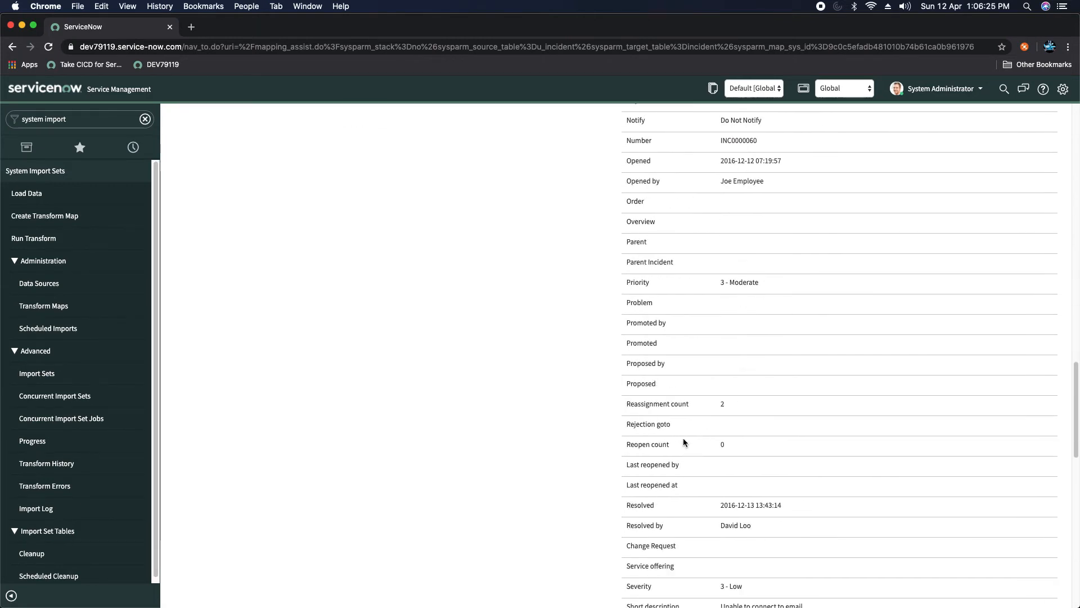
pyautogui.scroll(-9, 683, 442)
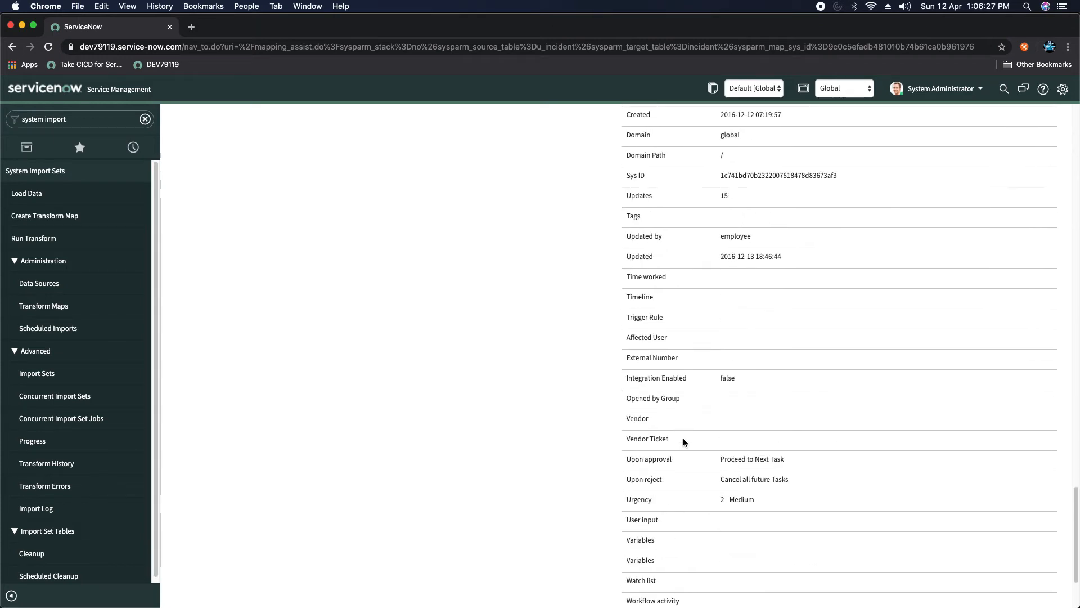
pyautogui.scroll(-2, 730, 443)
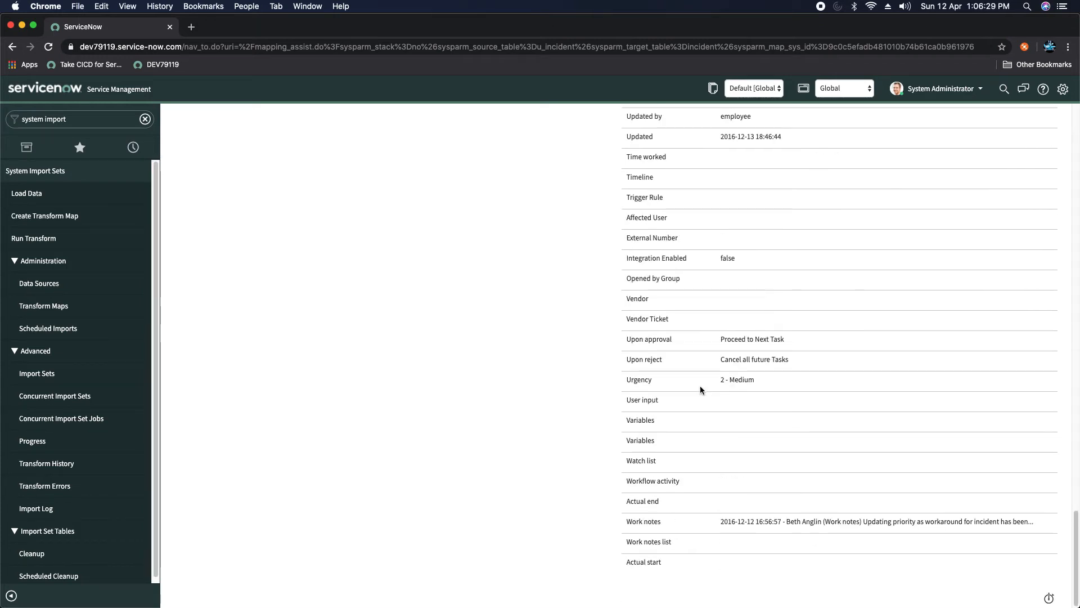
pyautogui.scroll(10, 809, 303)
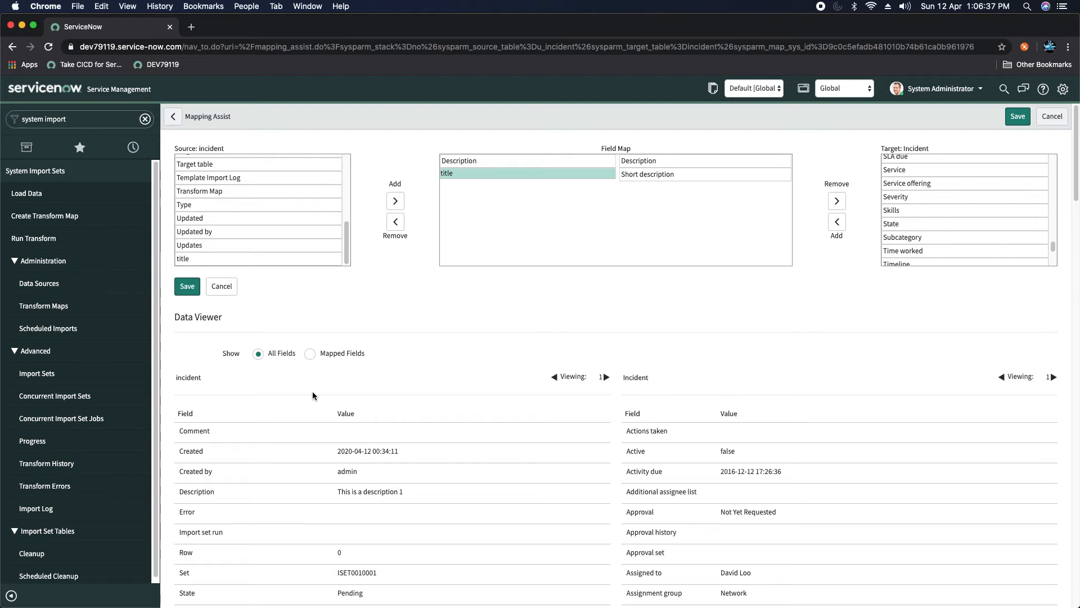
pyautogui.click(310, 354)
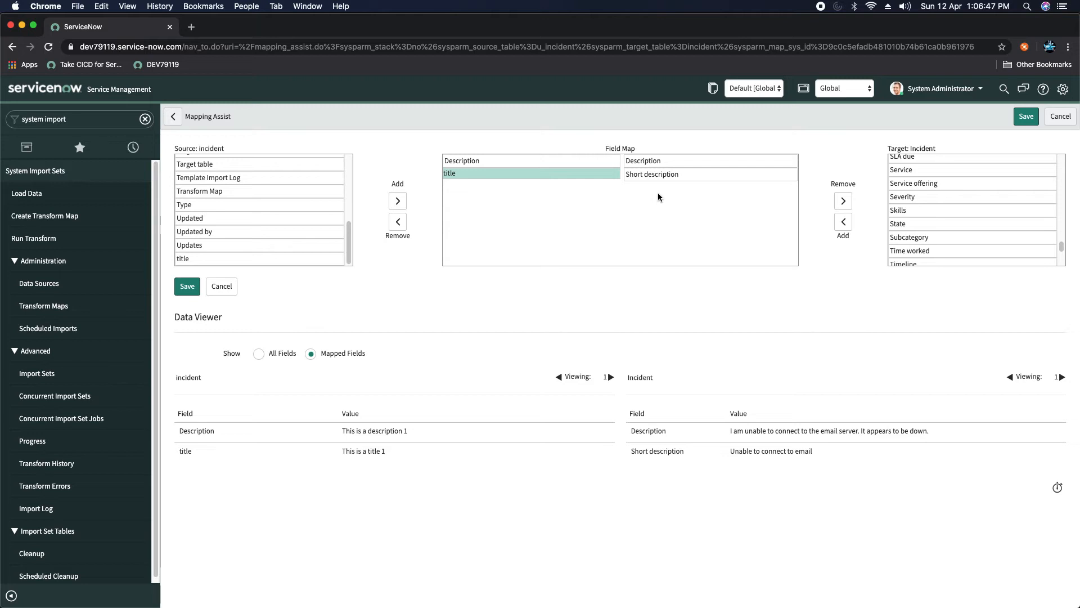
pyautogui.click(189, 291)
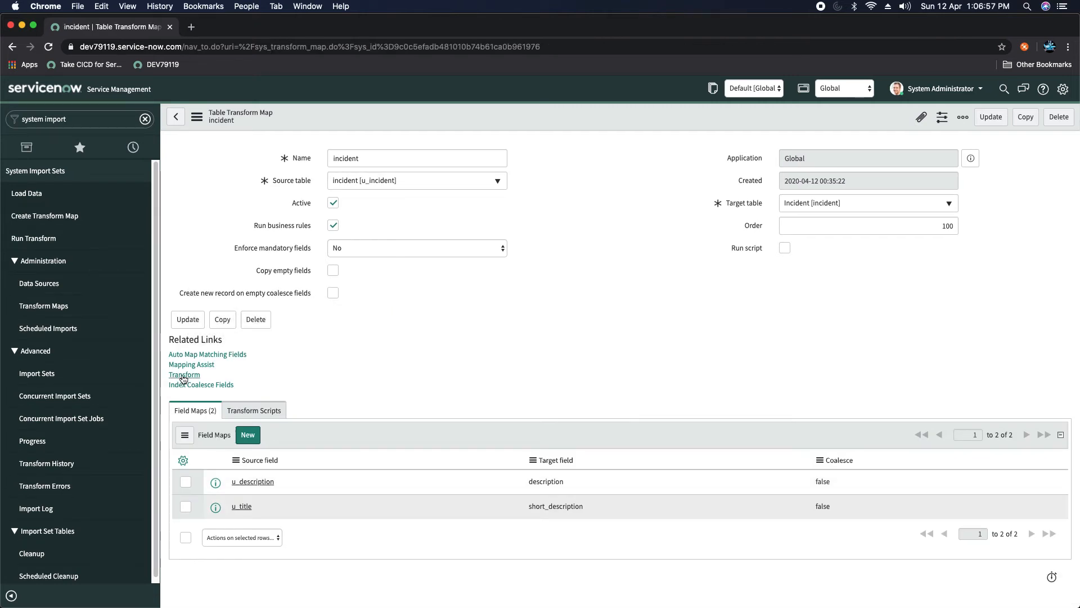
# Step: Check Transform Scripts and Field Maps, then open Transform for import set ISET0010001
pyautogui.click(262, 411)
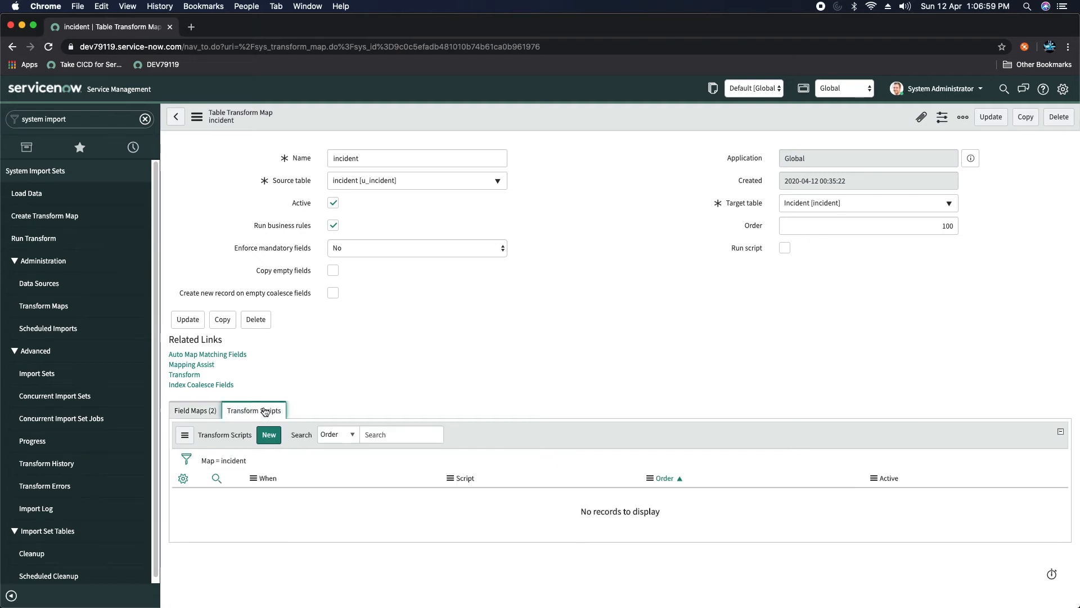
pyautogui.click(194, 412)
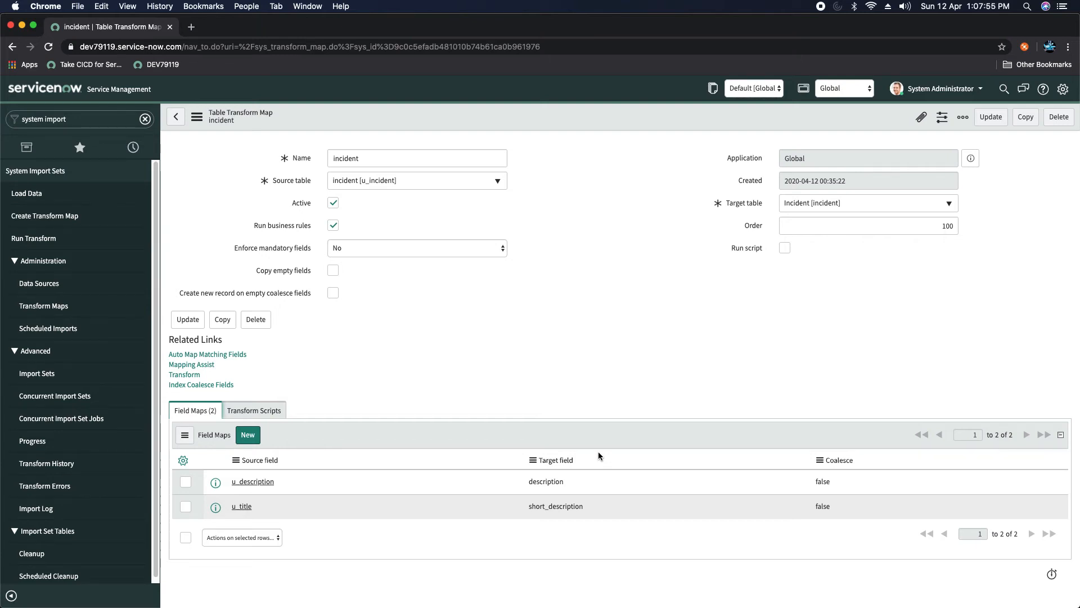
pyautogui.click(184, 375)
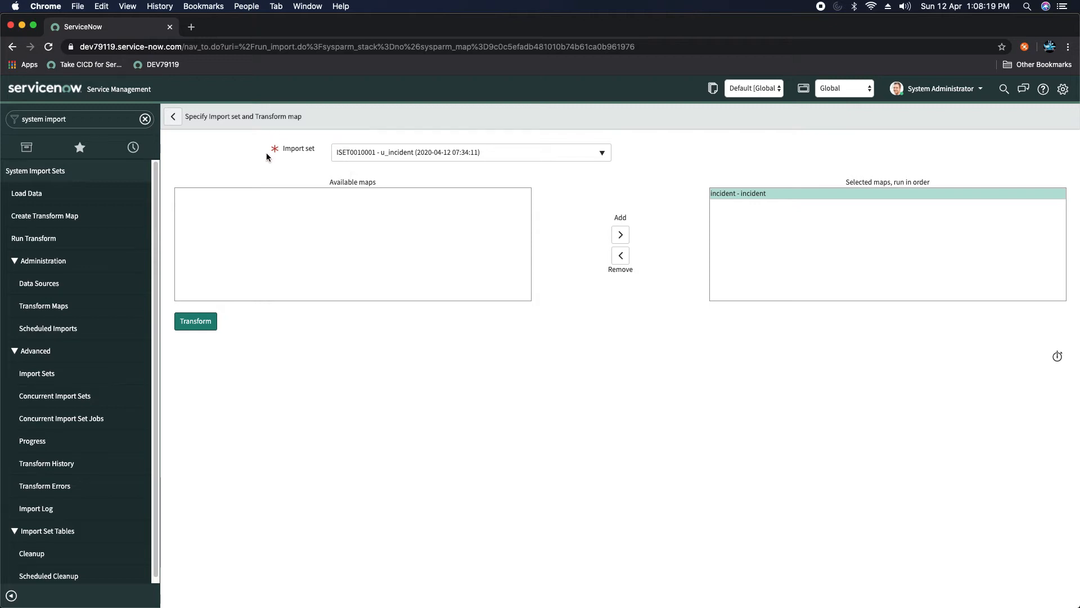
# Step: Run the transform on ISET0010001 and confirm it finishes Complete with Success
pyautogui.click(192, 323)
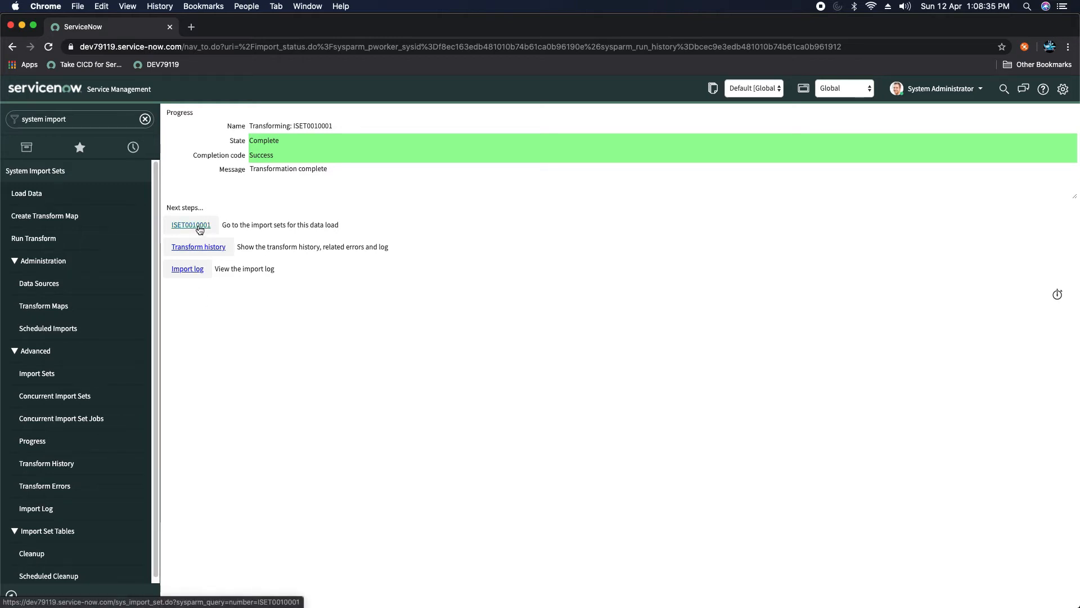
pyautogui.scroll(-1, 84, 394)
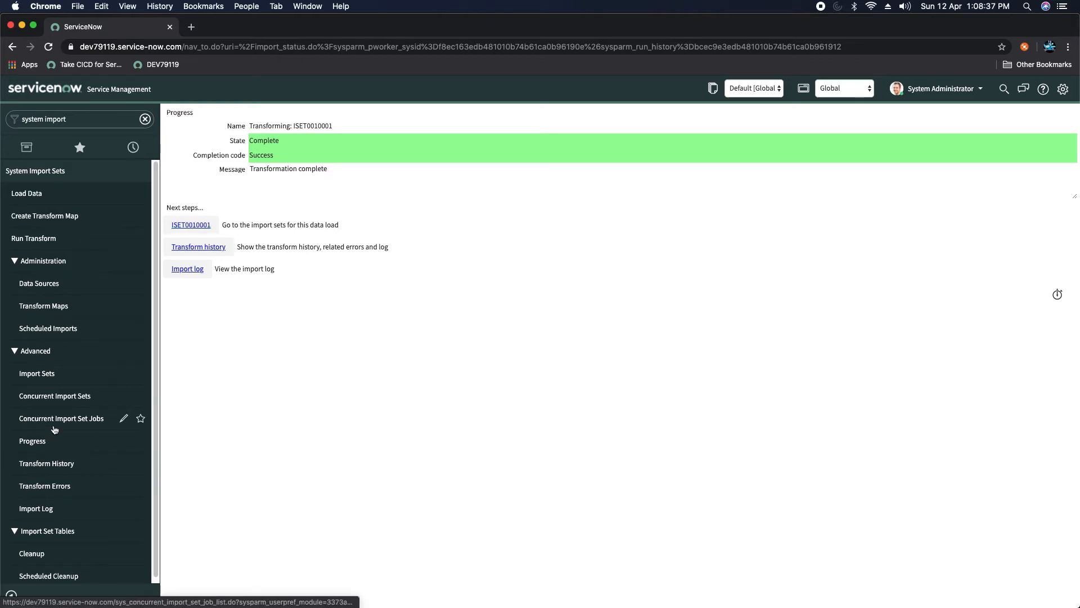
# Step: Open import set ISET0010001 and view its rows inserted as INC0010058 and INC0010059
pyautogui.click(38, 370)
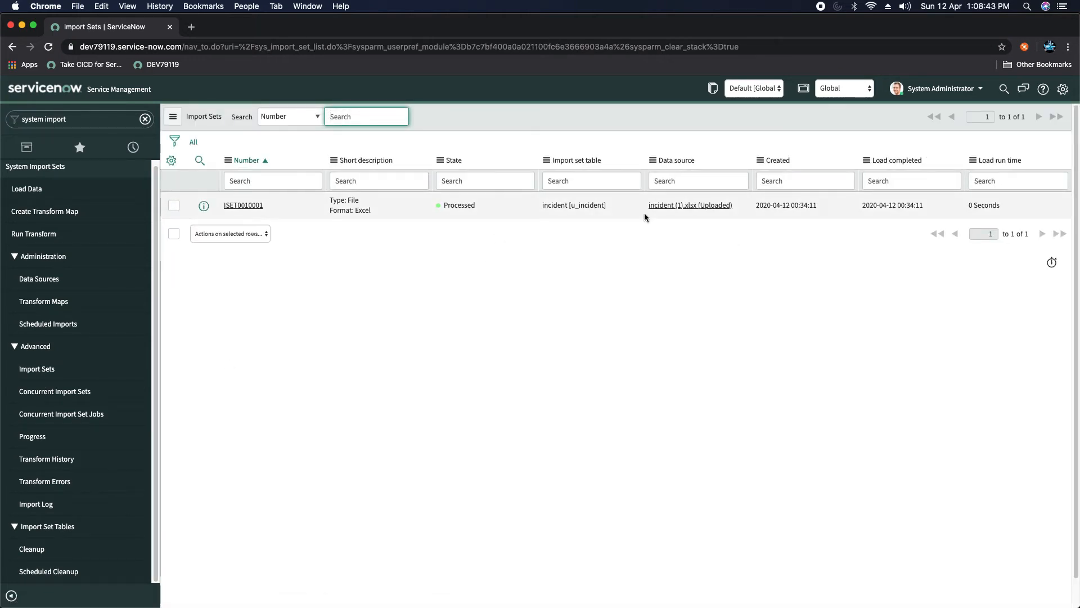
pyautogui.click(251, 207)
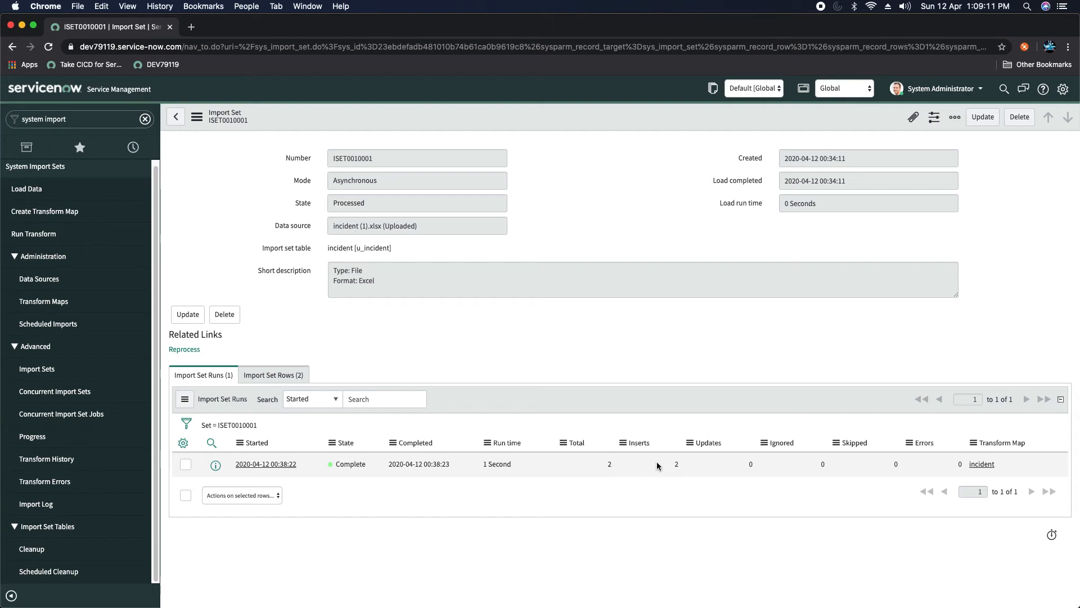
pyautogui.click(266, 380)
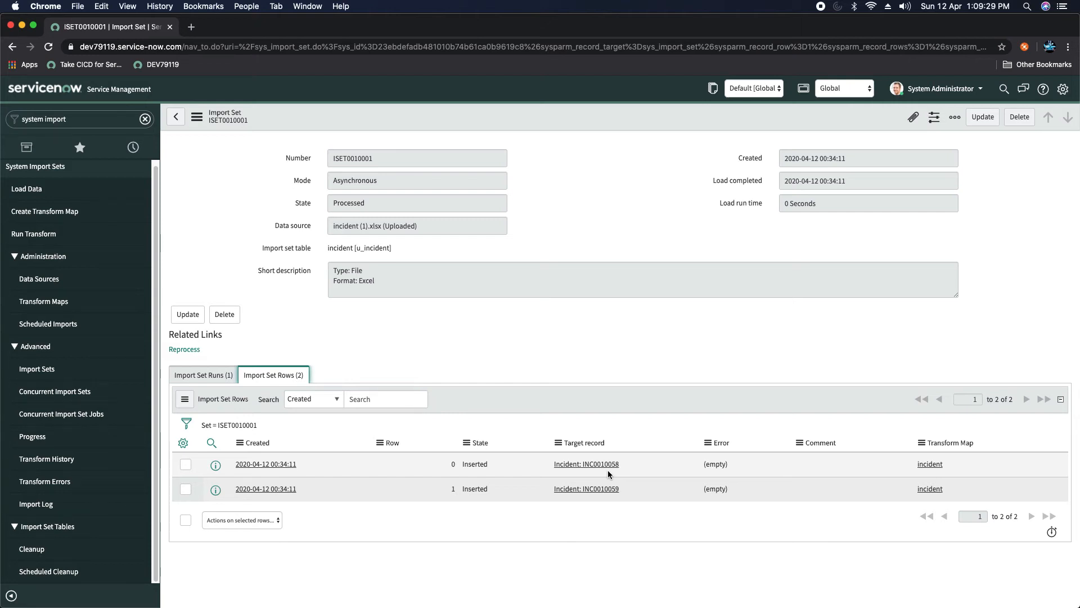
pyautogui.click(108, 115)
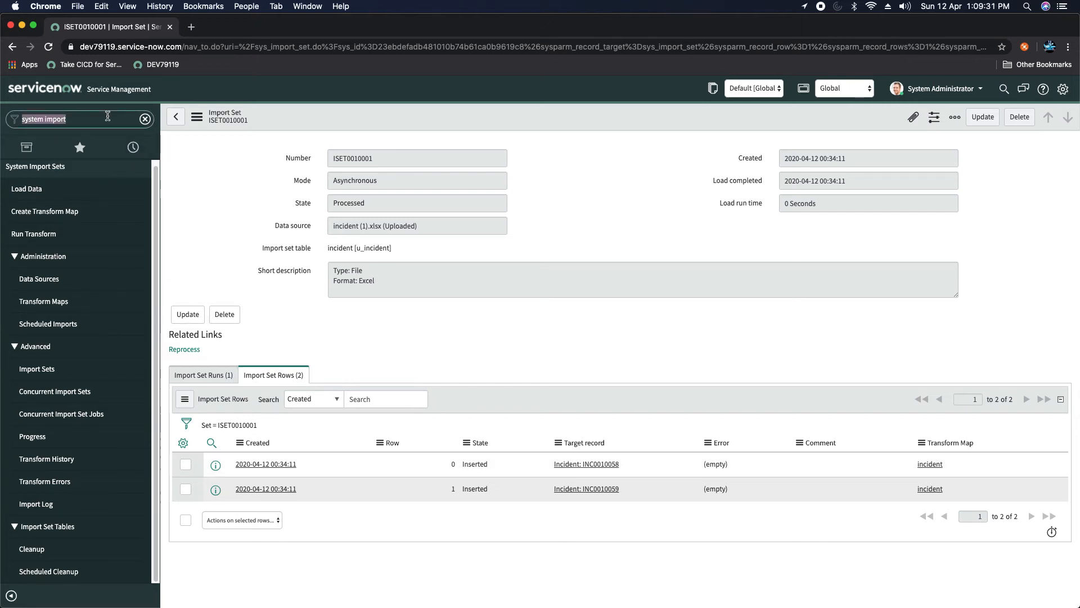
# Step: Filter the navigator for 'incident' and open the Incident > Open list
pyautogui.write('incdi')
pyautogui.press('BackSpace')
pyautogui.press('BackSpace')
pyautogui.write('ent')
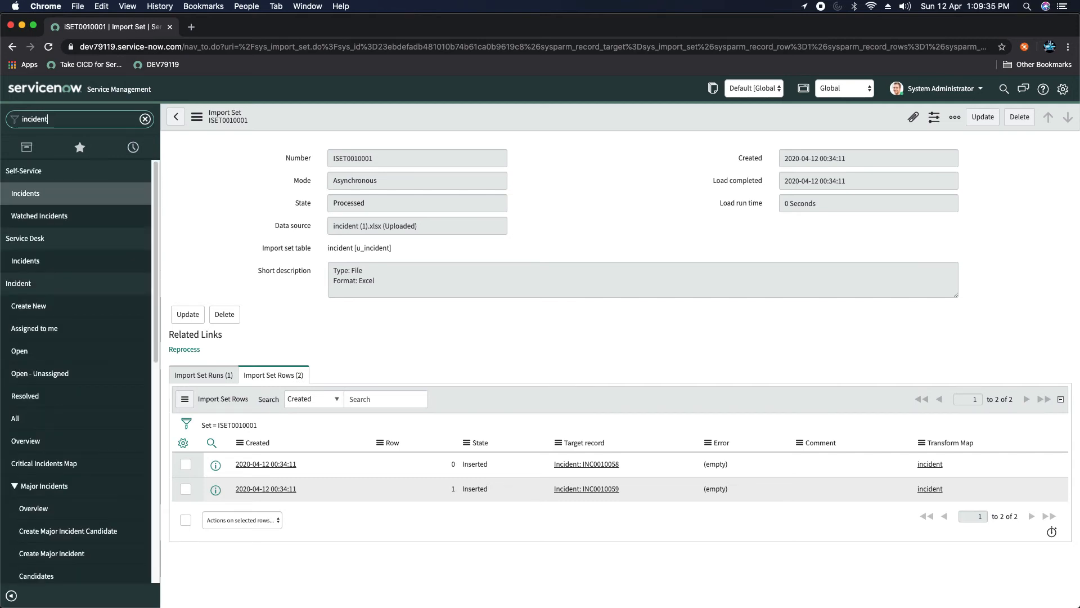
pyautogui.click(20, 352)
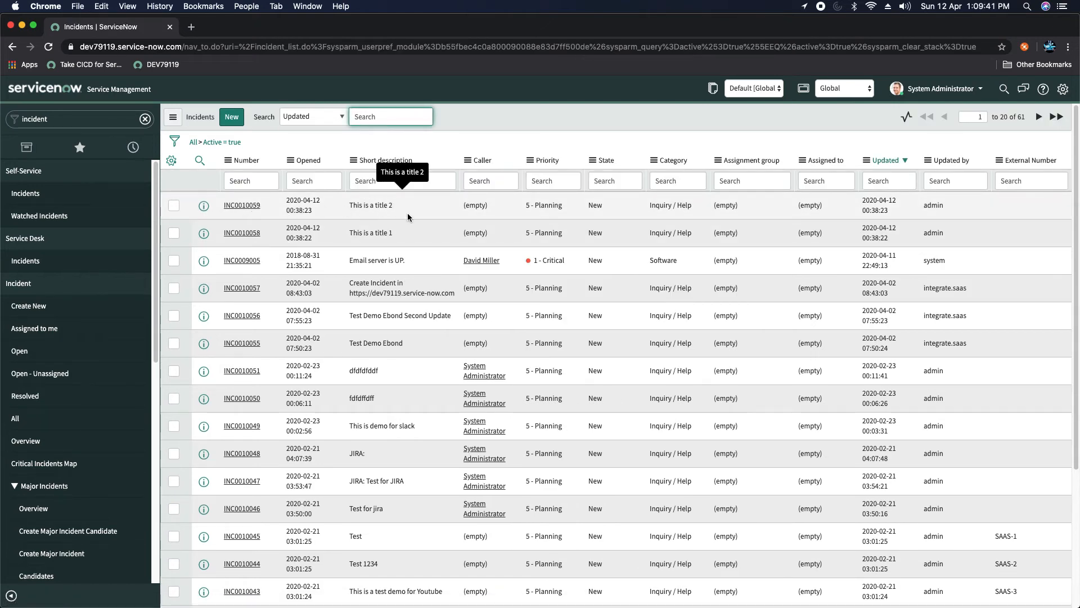
# Step: Add the Description column to the incident list, placed right after Short description
pyautogui.click(171, 160)
pyautogui.click(492, 230)
pyautogui.press('d')
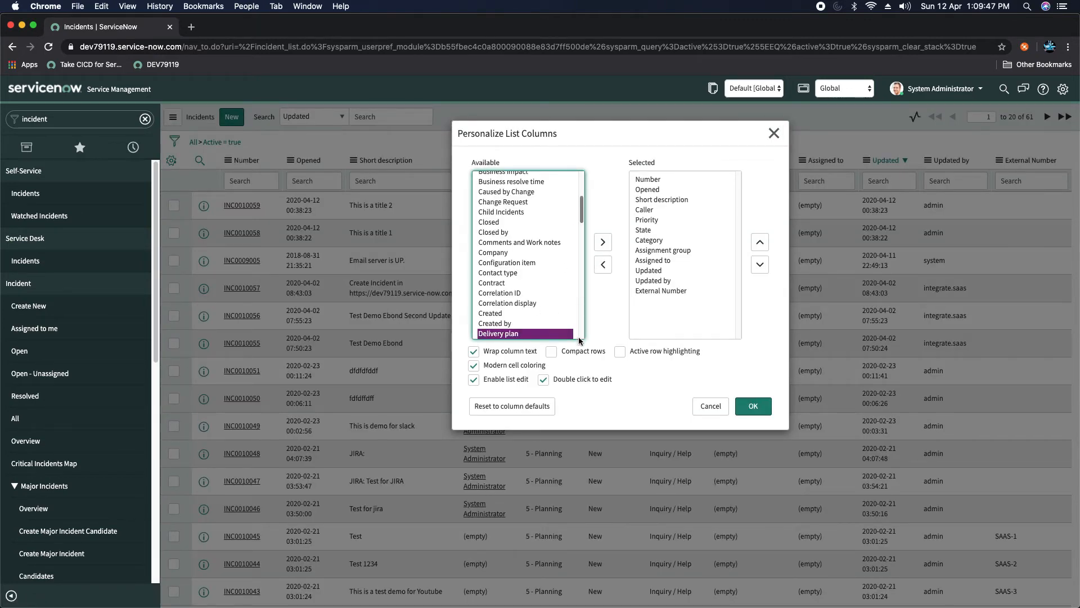
pyautogui.moveTo(581, 214); pyautogui.dragTo(582, 236)
pyautogui.click(493, 212)
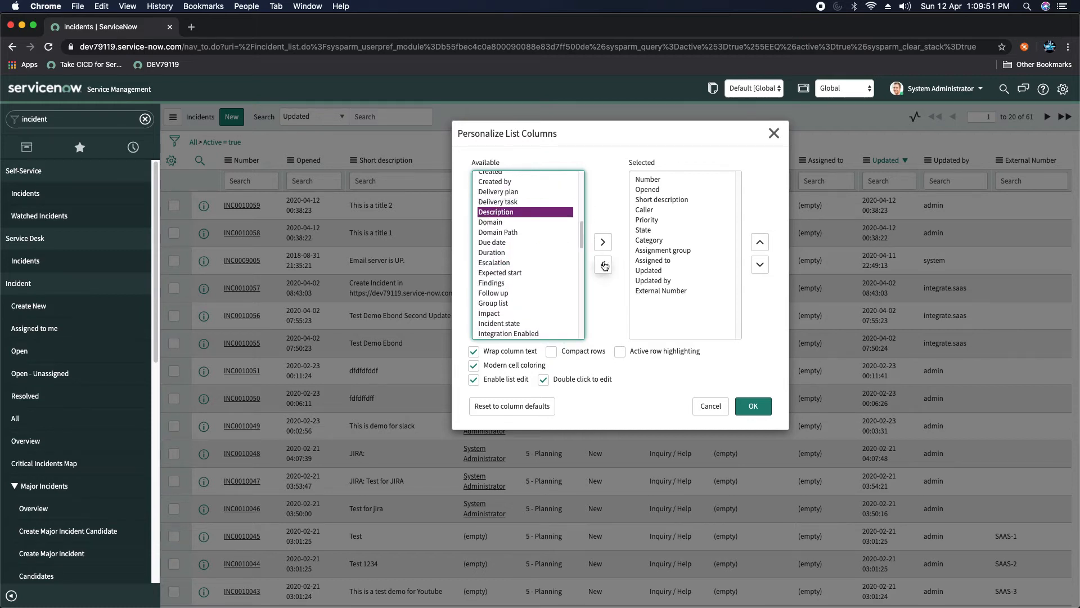
pyautogui.click(602, 242)
pyautogui.click(762, 245)
pyautogui.click(763, 245)
pyautogui.click(764, 247)
pyautogui.click(764, 247)
pyautogui.click(763, 247)
pyautogui.click(763, 247)
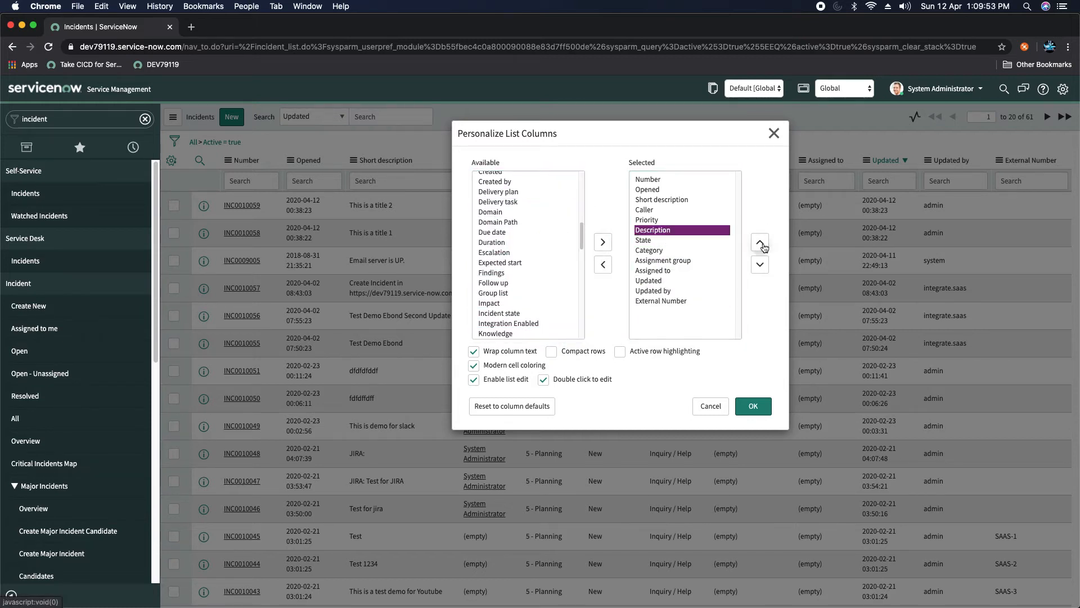
pyautogui.click(763, 247)
pyautogui.click(764, 247)
pyautogui.click(763, 247)
pyautogui.click(756, 406)
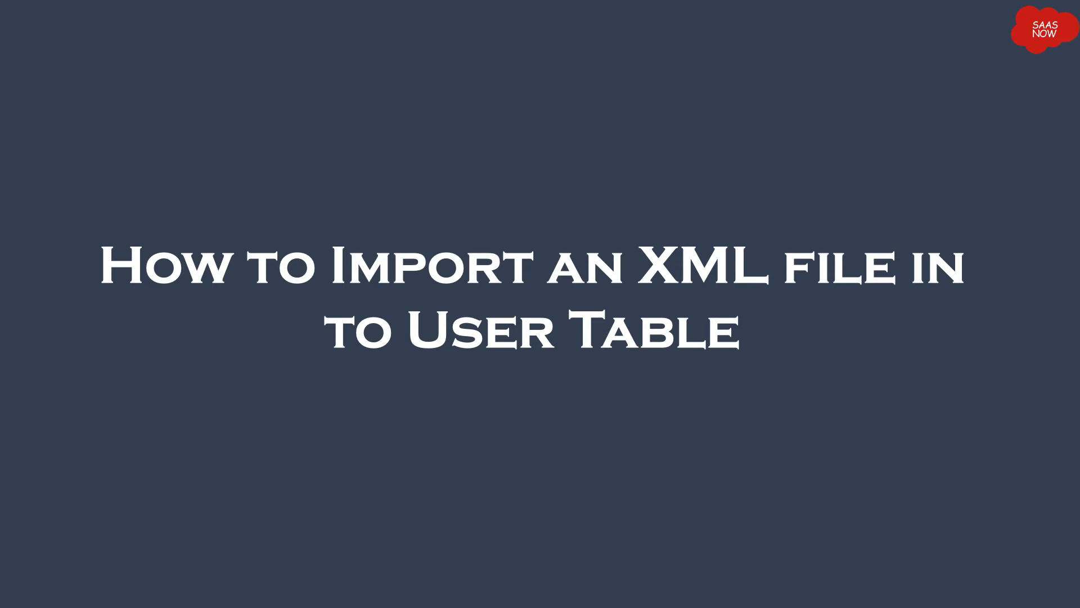
# Step: In Sublime Text, highlight xmldemo.xml's userdata root and its user entries with firstname and lastname
pyautogui.press('super+Tab')
pyautogui.press('super+Tab')
pyautogui.press('super+Tab')
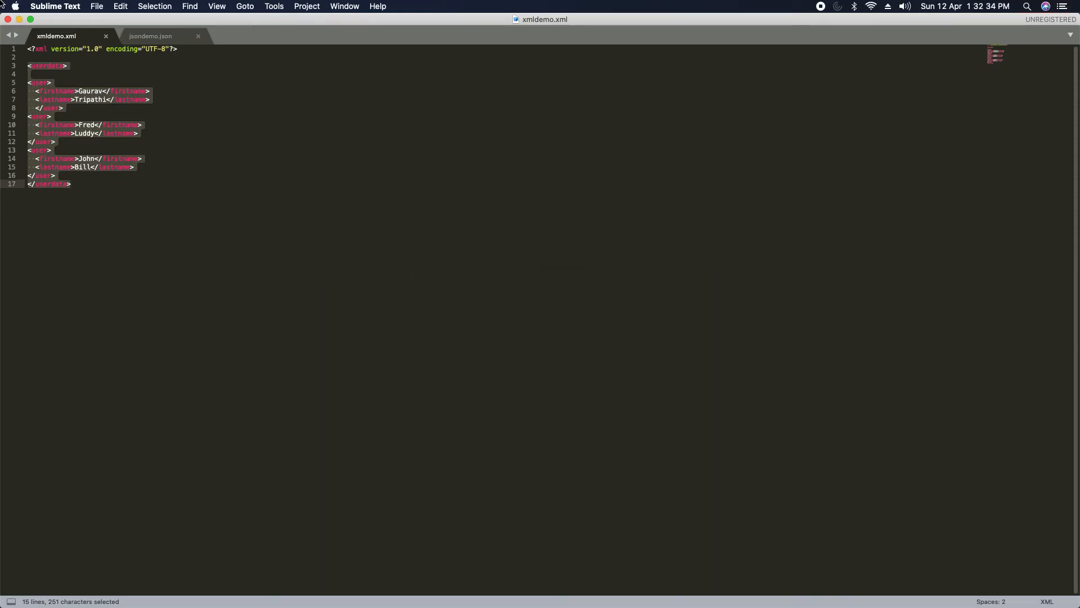
pyautogui.click(144, 142)
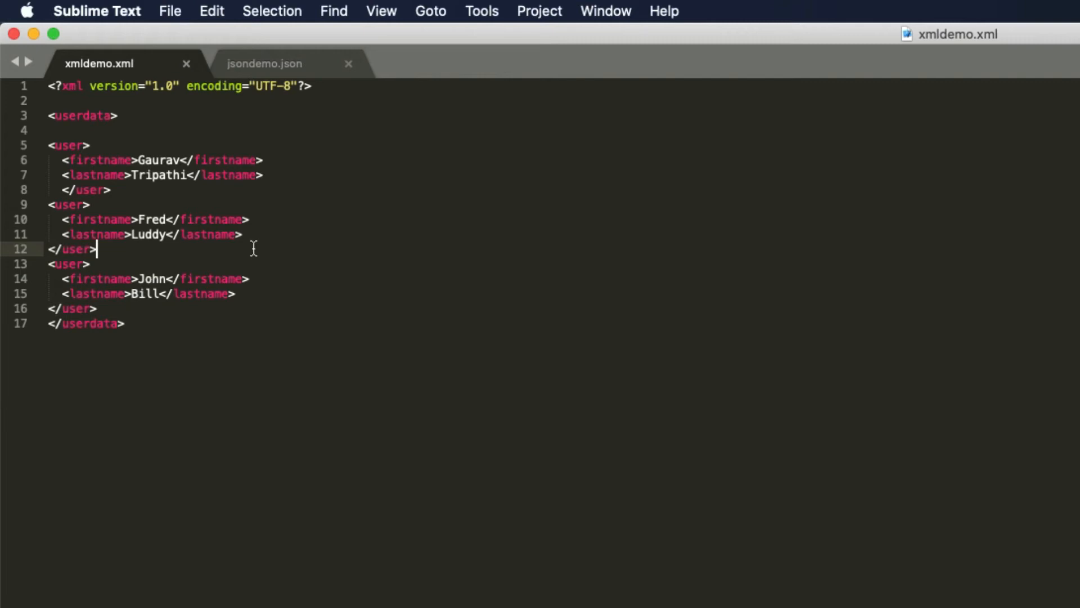
pyautogui.doubleClick(59, 115)
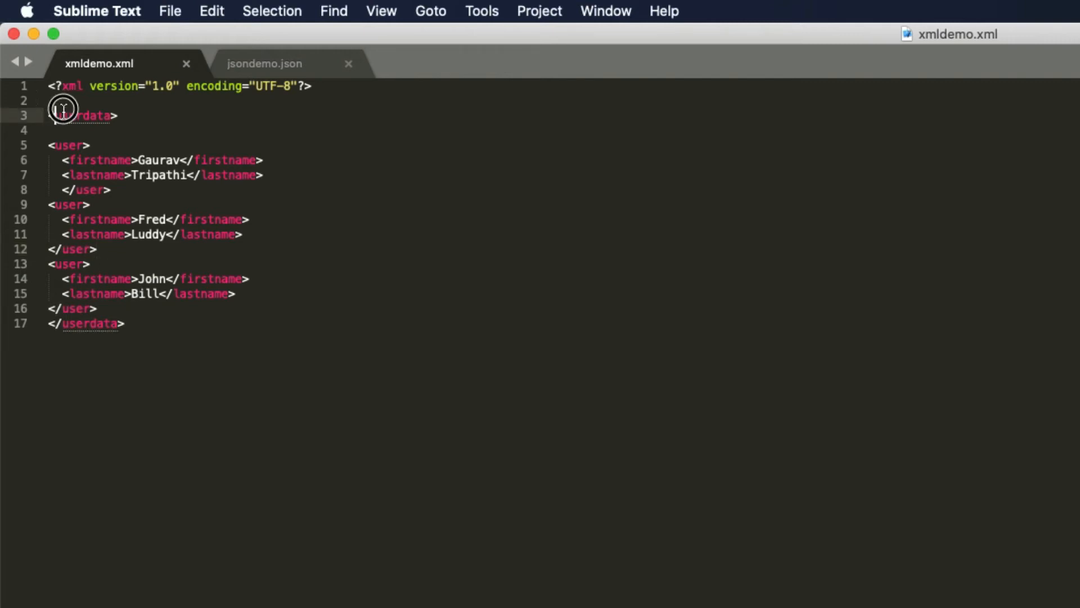
pyautogui.click(68, 145)
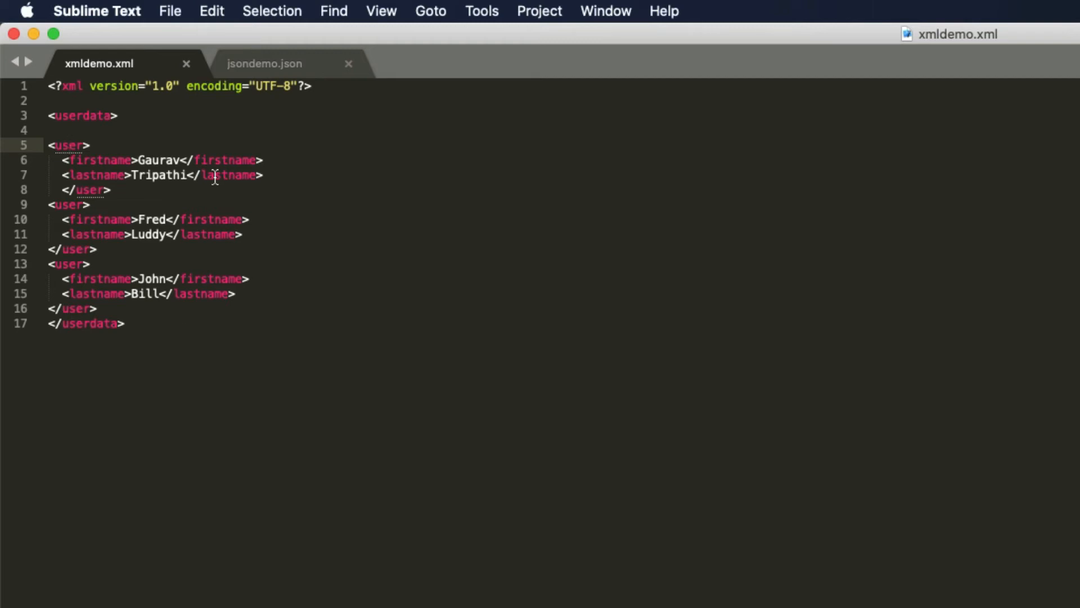
pyautogui.moveTo(164, 332); pyautogui.dragTo(49, 87)
pyautogui.click(275, 337)
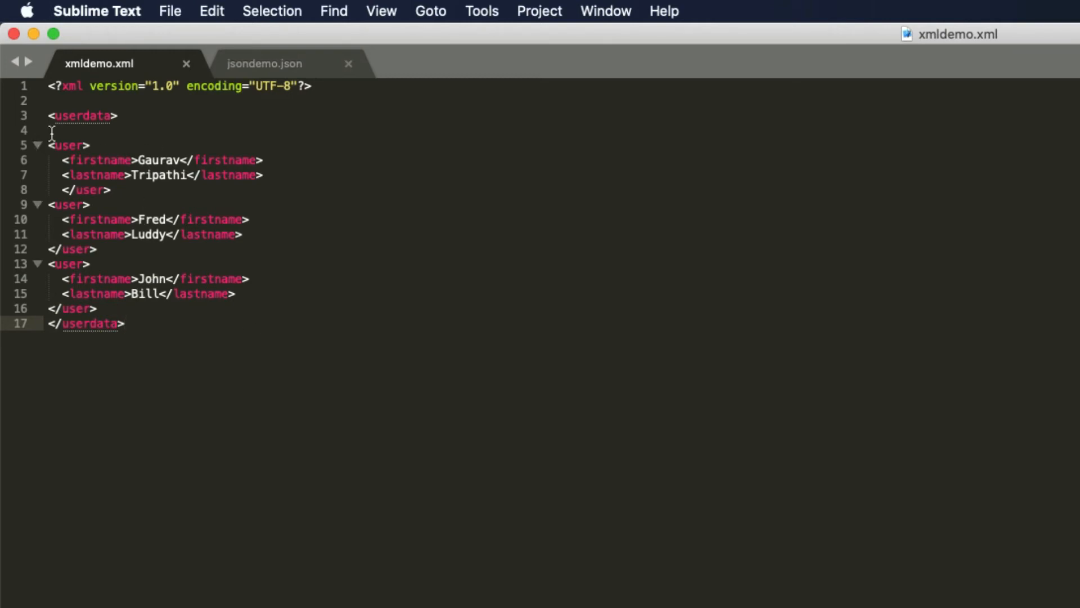
pyautogui.moveTo(49, 145); pyautogui.dragTo(211, 196)
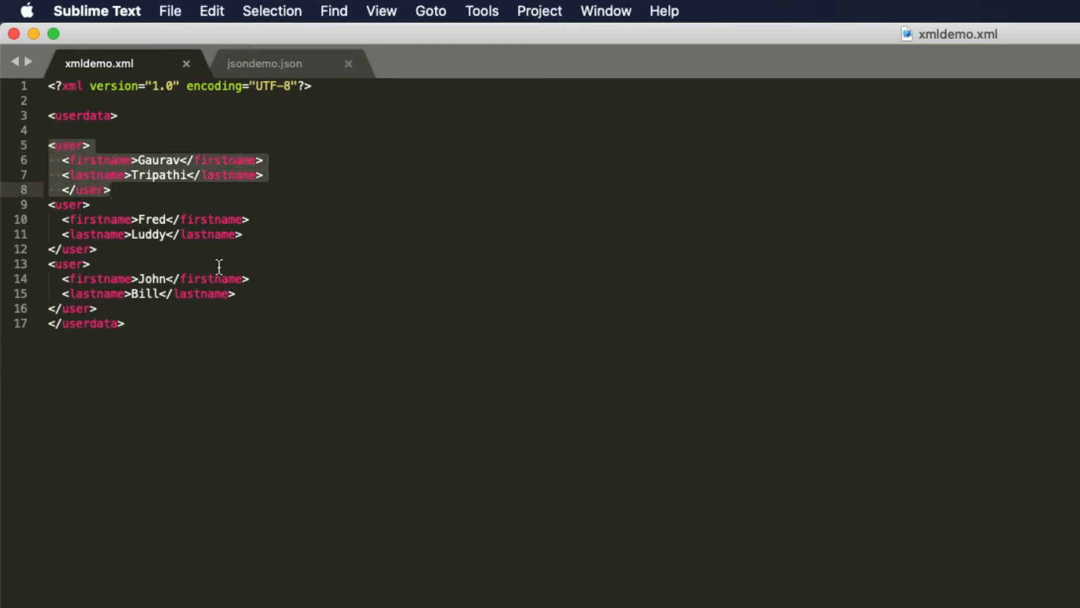
pyautogui.moveTo(142, 323); pyautogui.dragTo(90, 159)
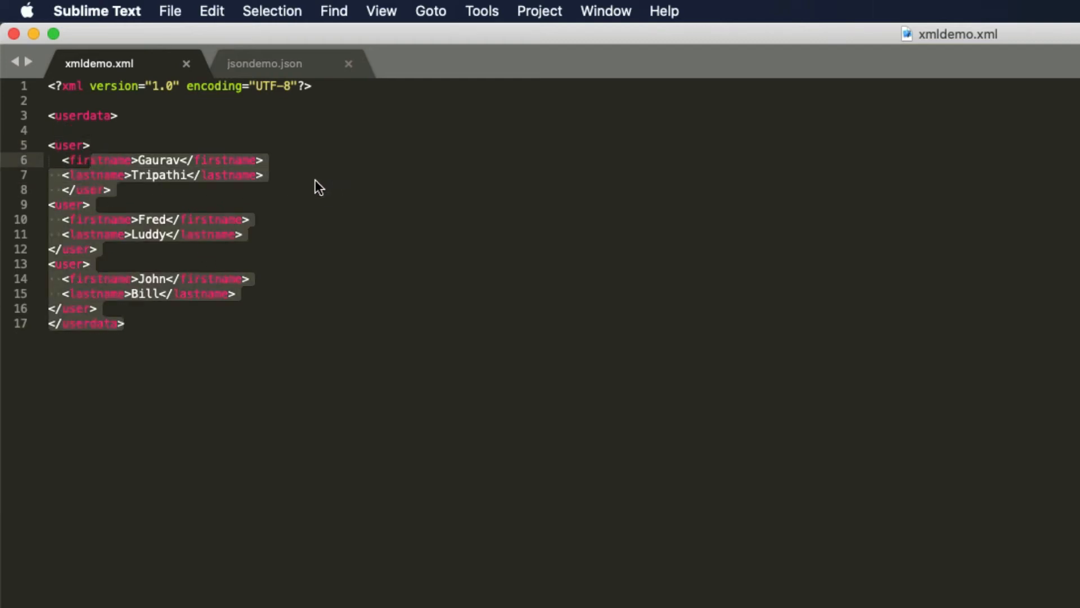
pyautogui.click(112, 172)
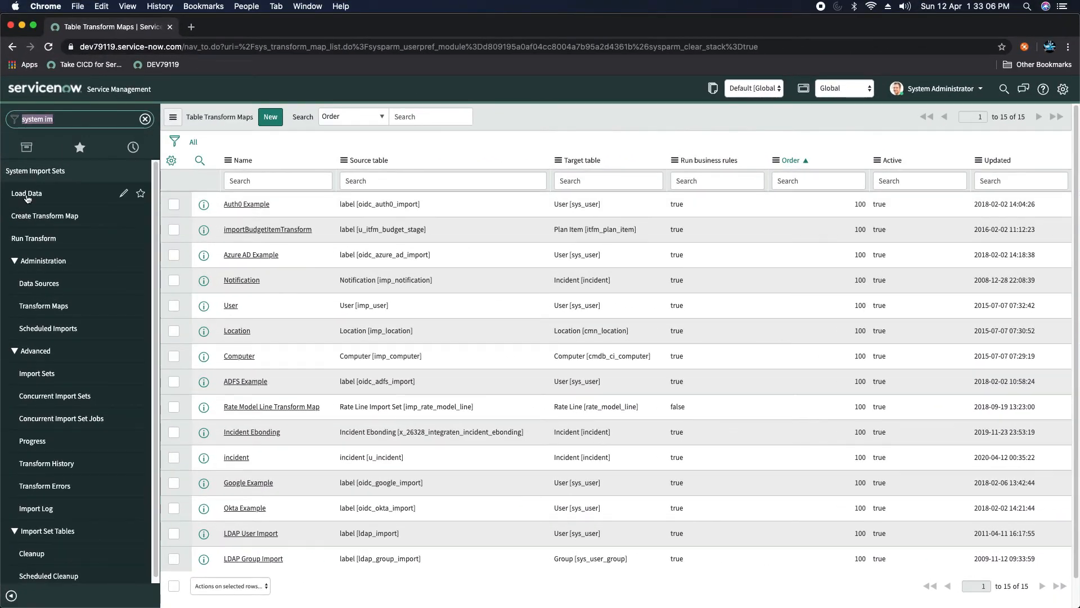
# Step: Open Load Data and label the new import set table 'User Import Data'
pyautogui.click(25, 194)
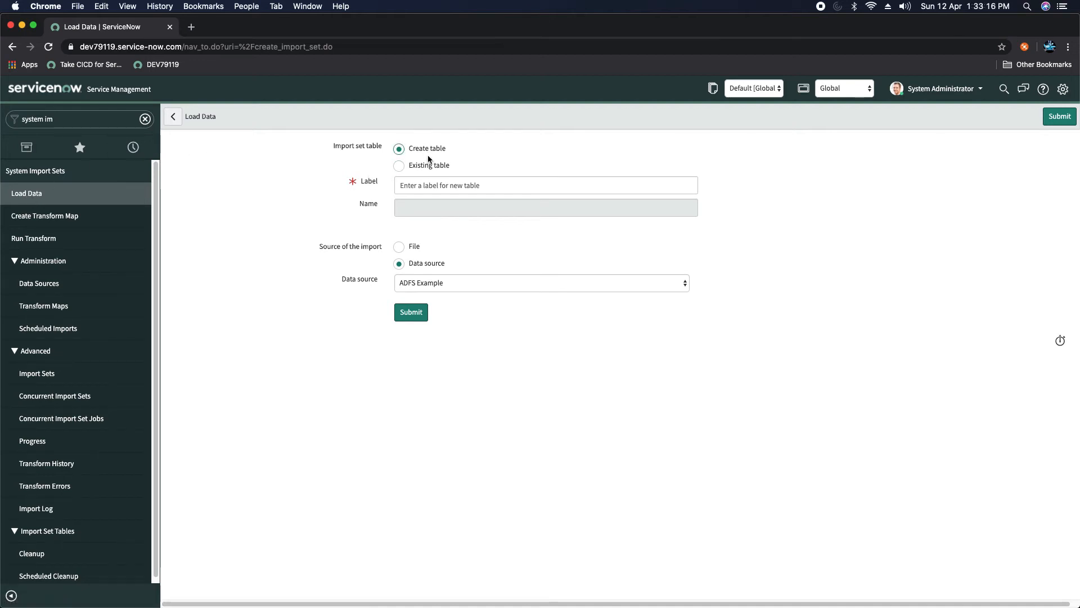
pyautogui.click(460, 185)
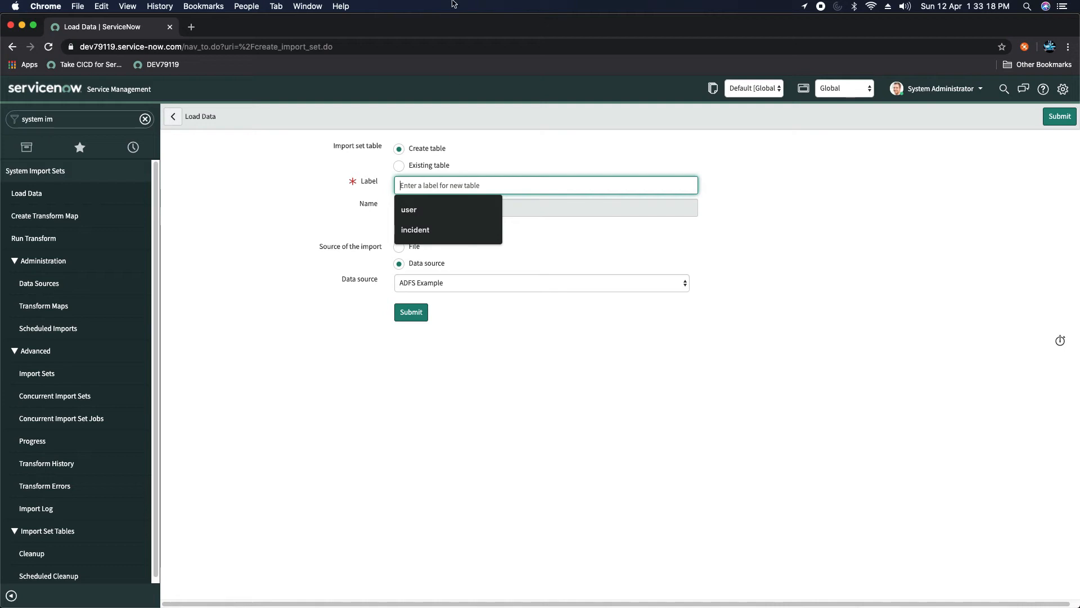
pyautogui.write('u')
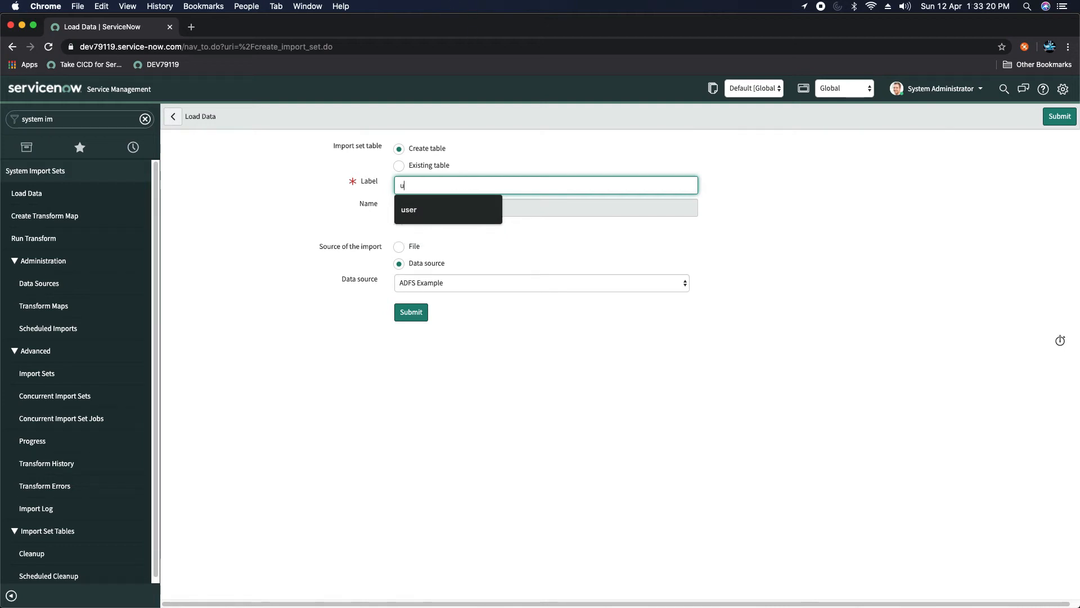
pyautogui.write('ser')
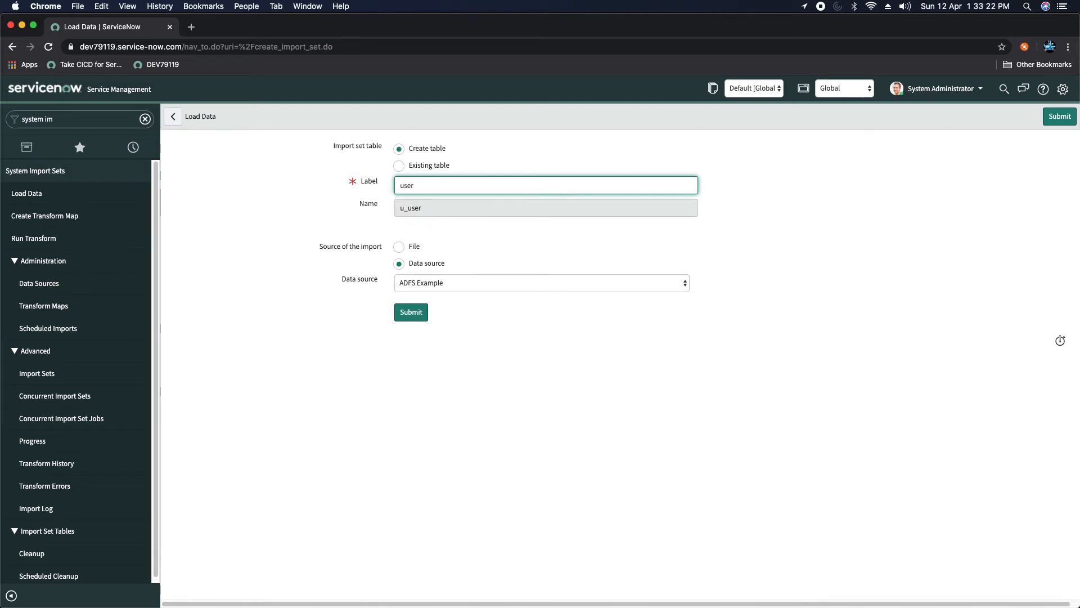
pyautogui.press('BackSpace')
pyautogui.press('BackSpace')
pyautogui.press('BackSpace')
pyautogui.press('BackSpace')
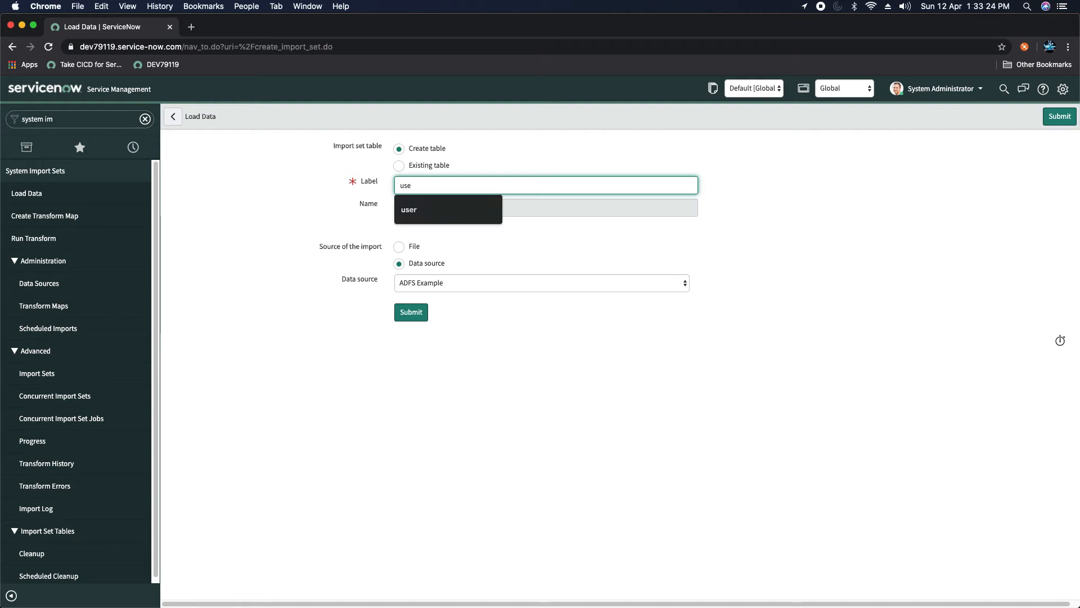
pyautogui.press('BackSpace')
pyautogui.write('User')
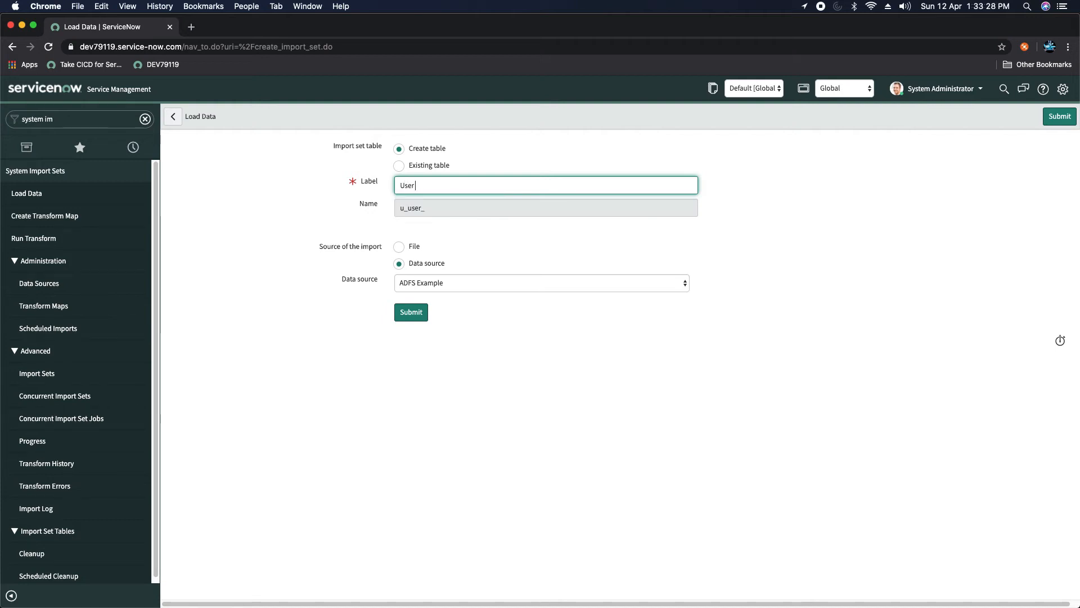
pyautogui.write(' Import Data')
pyautogui.click(799, 192)
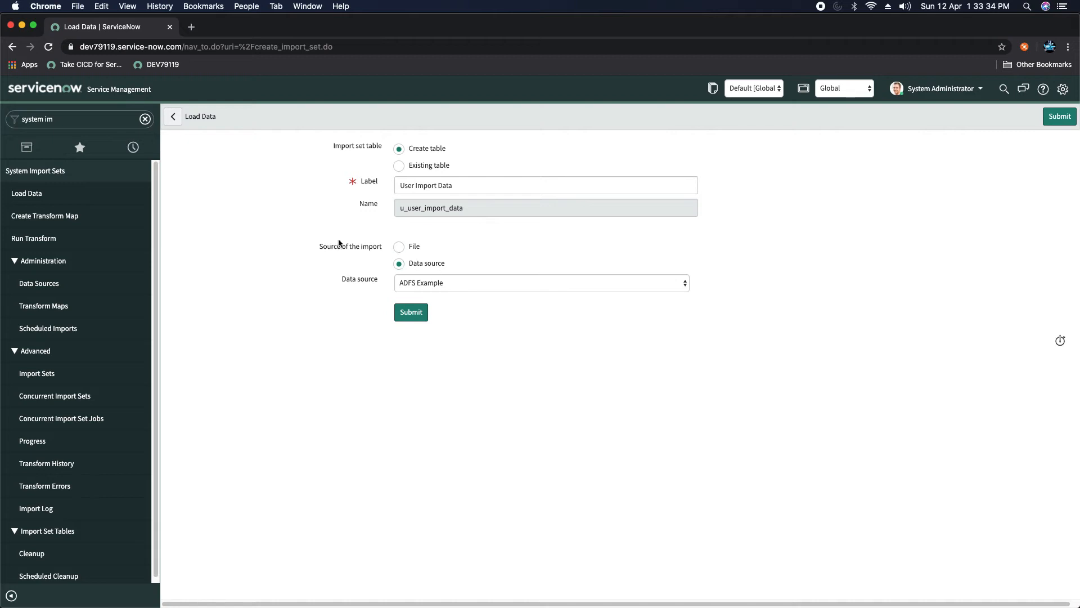
# Step: Set the import source to File and choose xmldemo.xml from Documents
pyautogui.click(399, 247)
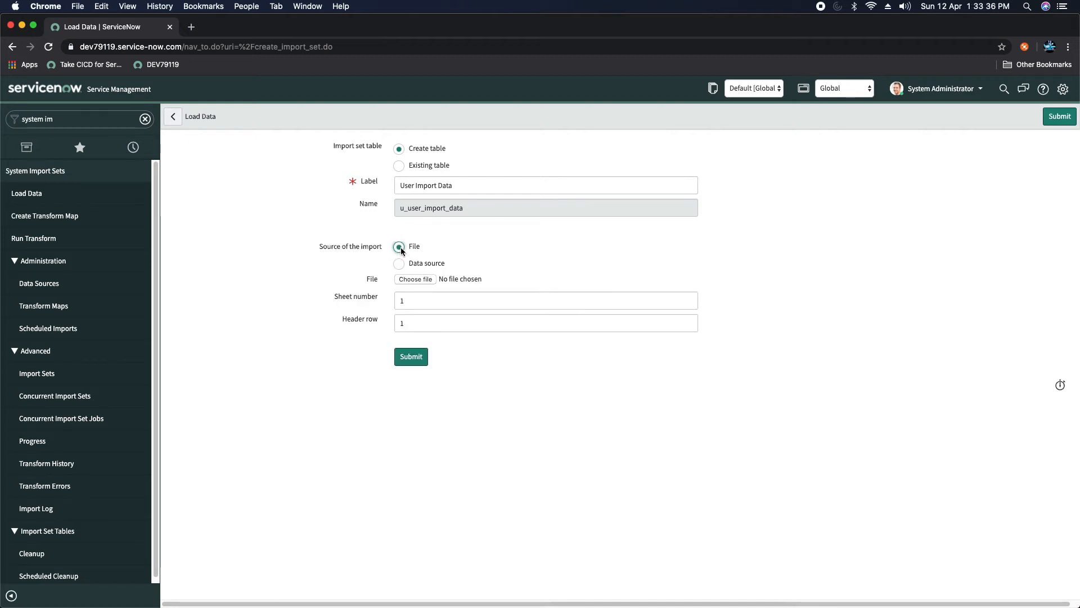
pyautogui.click(418, 280)
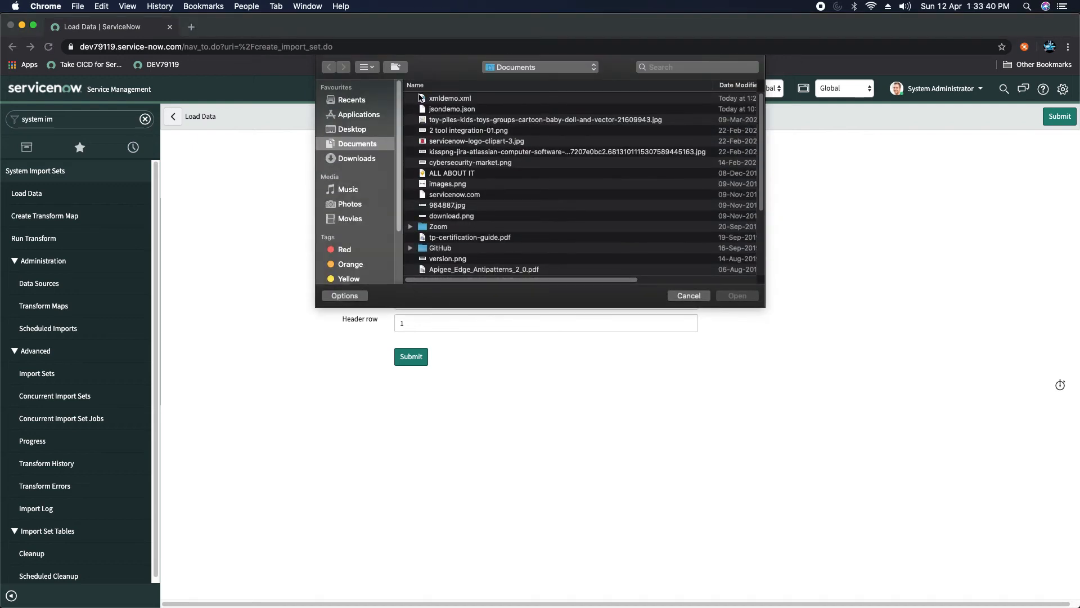
pyautogui.click(485, 100)
pyautogui.doubleClick(485, 100)
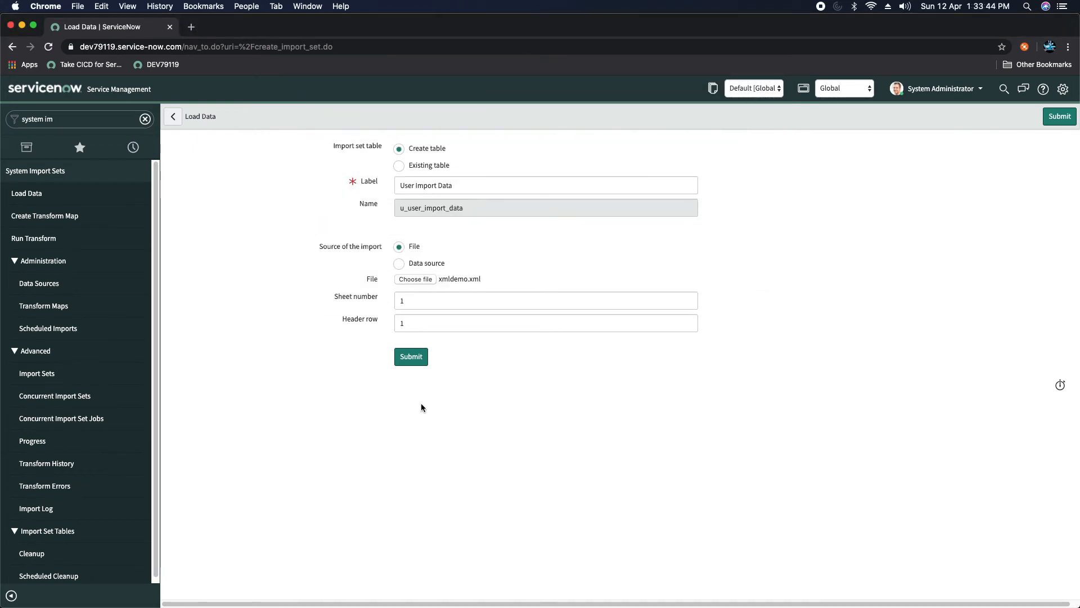
pyautogui.rightClick(576, 113)
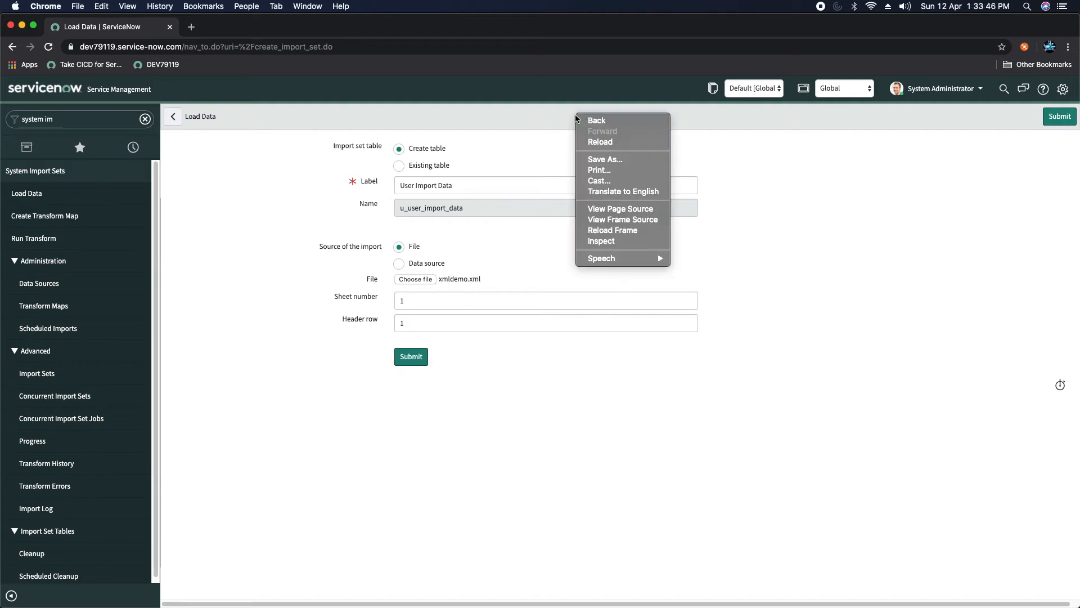
pyautogui.click(465, 176)
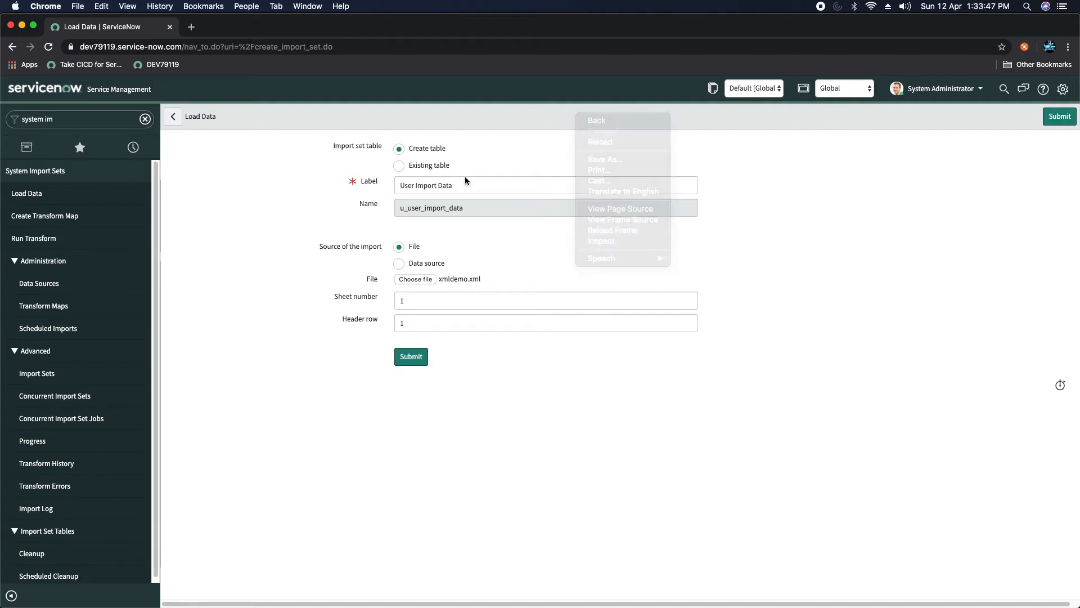
pyautogui.click(411, 357)
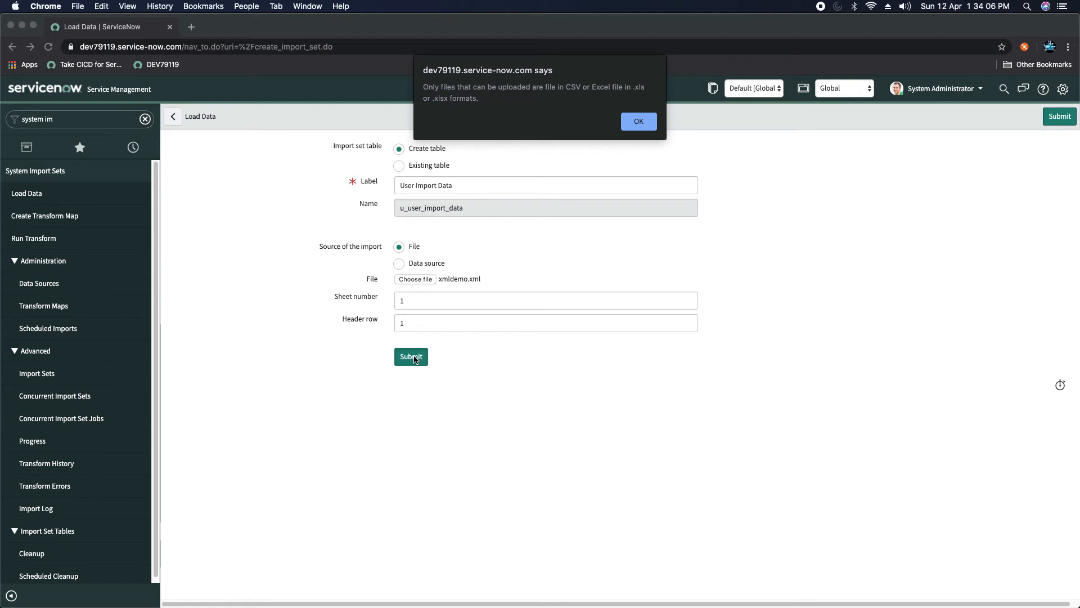
pyautogui.click(636, 120)
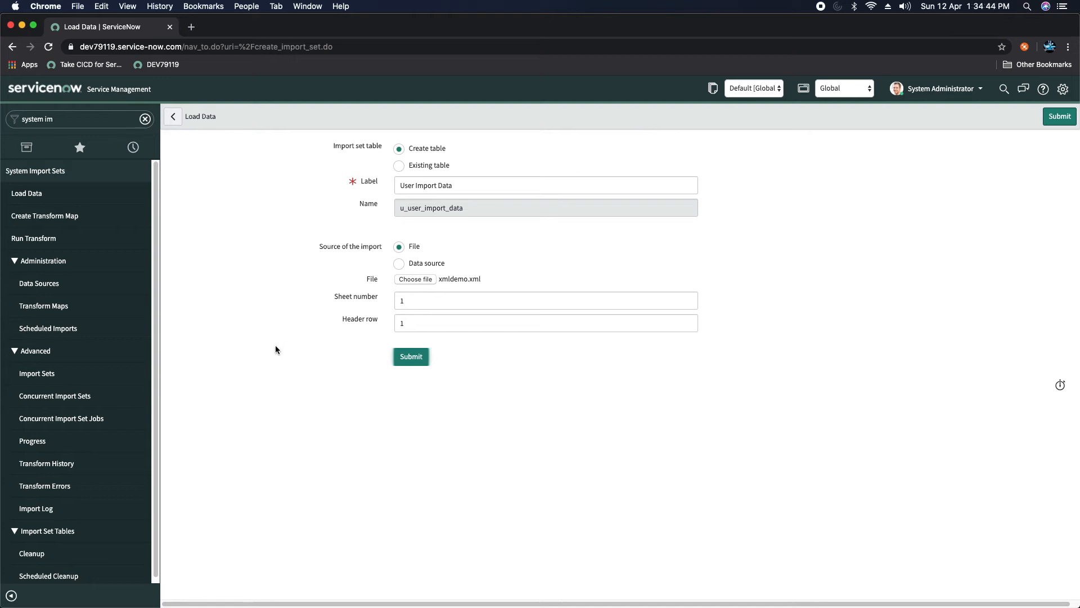
pyautogui.click(50, 286)
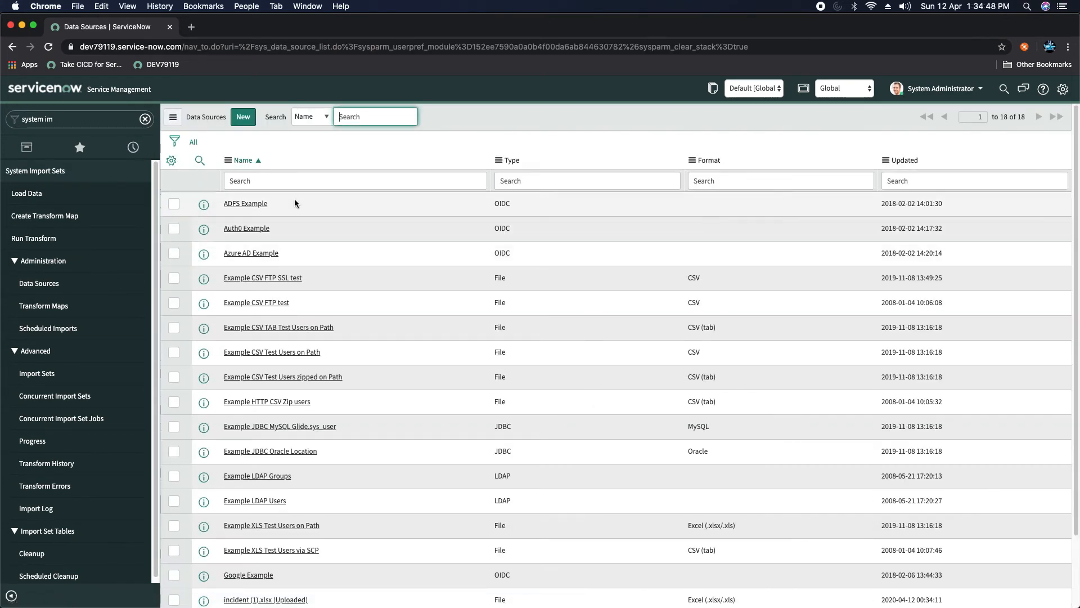
# Step: Create a new data source named SAASDemoXML with import set table label SAASXMLDEMO
pyautogui.click(244, 119)
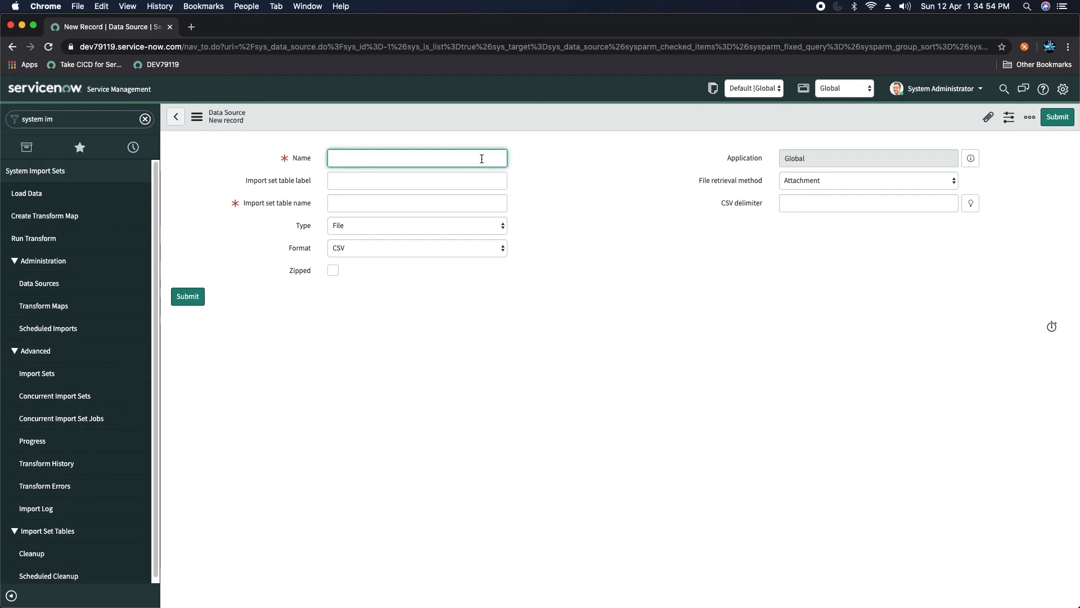
pyautogui.write('SAASDemoXML')
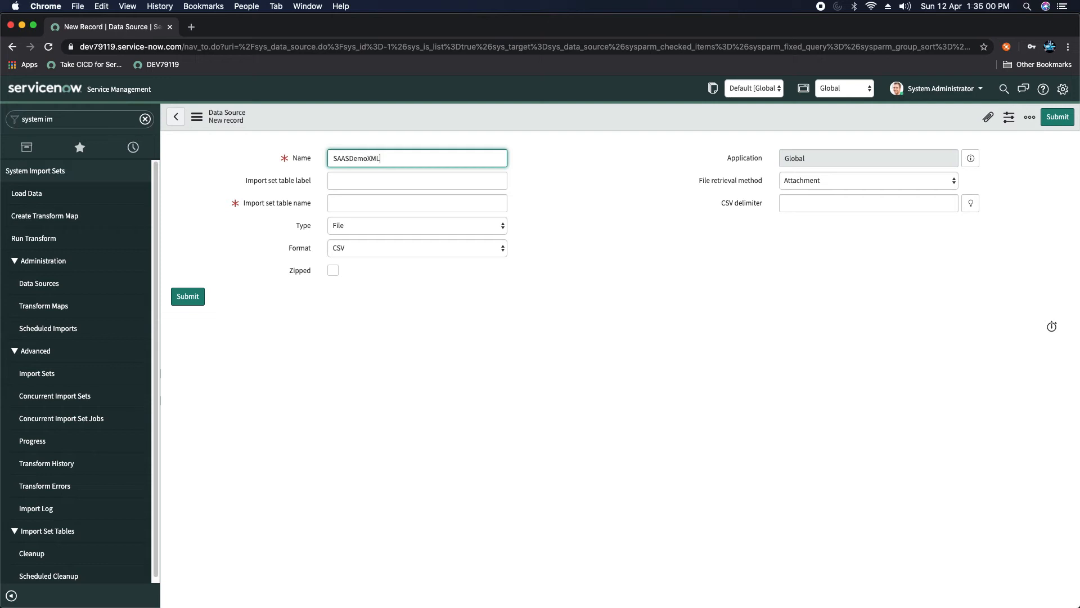
pyautogui.click(446, 188)
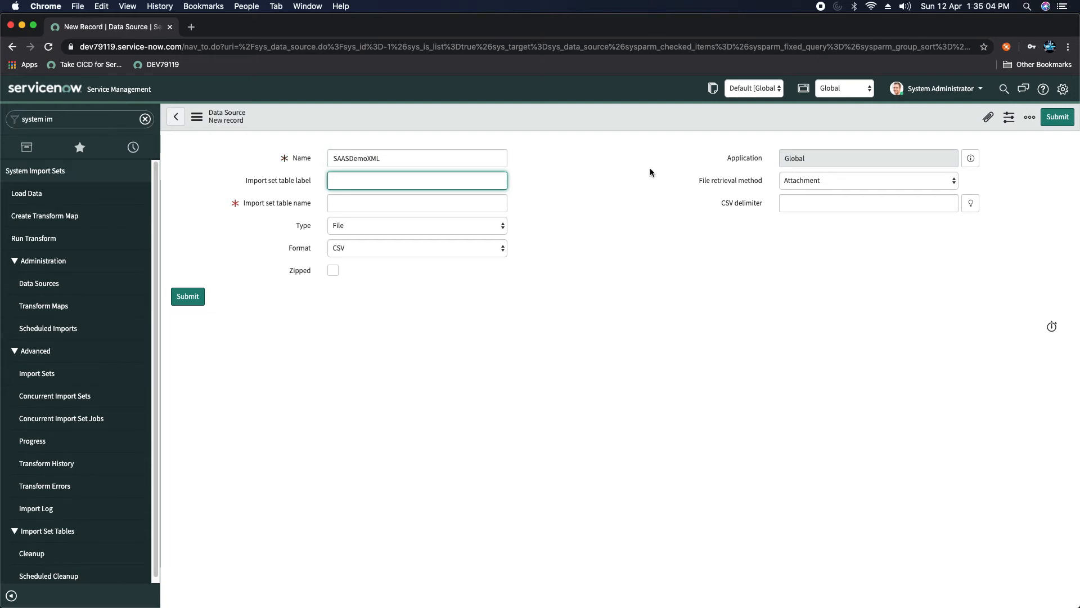
pyautogui.write('saa')
pyautogui.press('BackSpace')
pyautogui.press('BackSpace')
pyautogui.press('BackSpace')
pyautogui.write('SAASXMLDEM')
pyautogui.press('Tab')
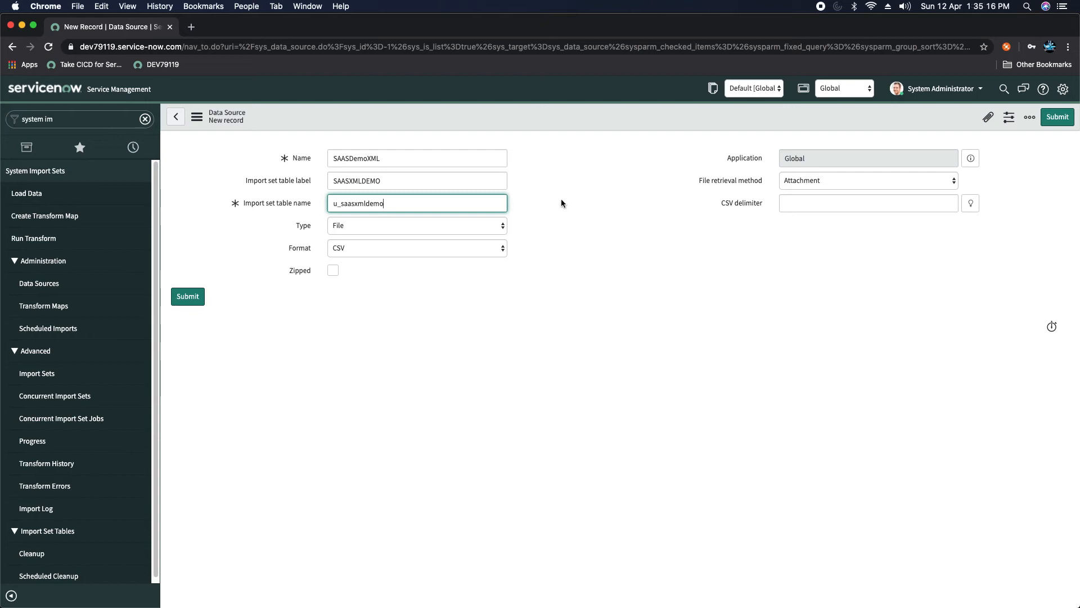
pyautogui.press('Tab')
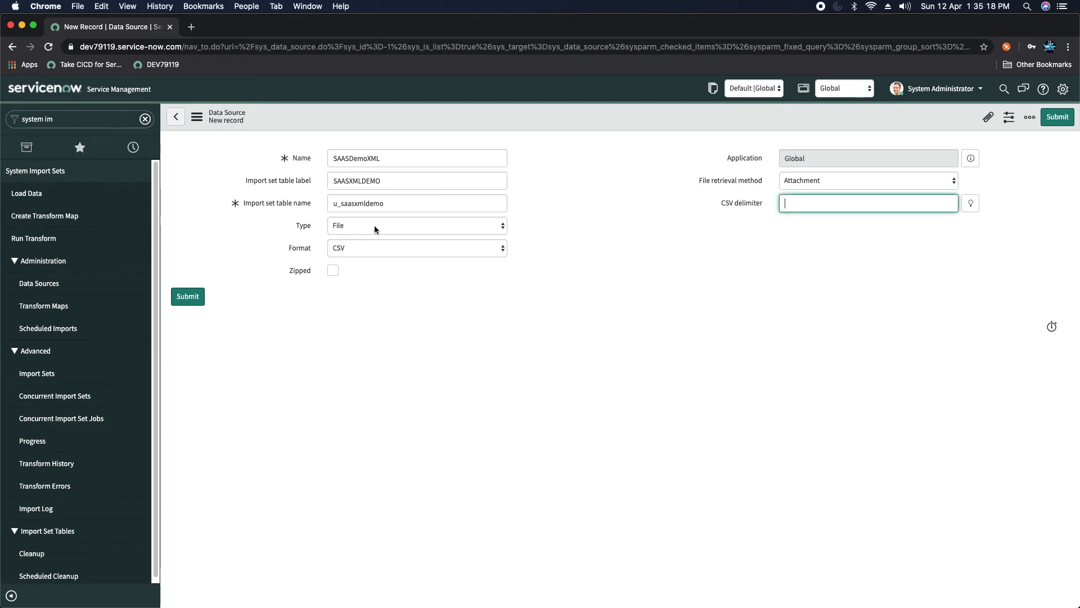
# Step: Set the data source format to XML and keep Attachment as the retrieval method
pyautogui.click(360, 249)
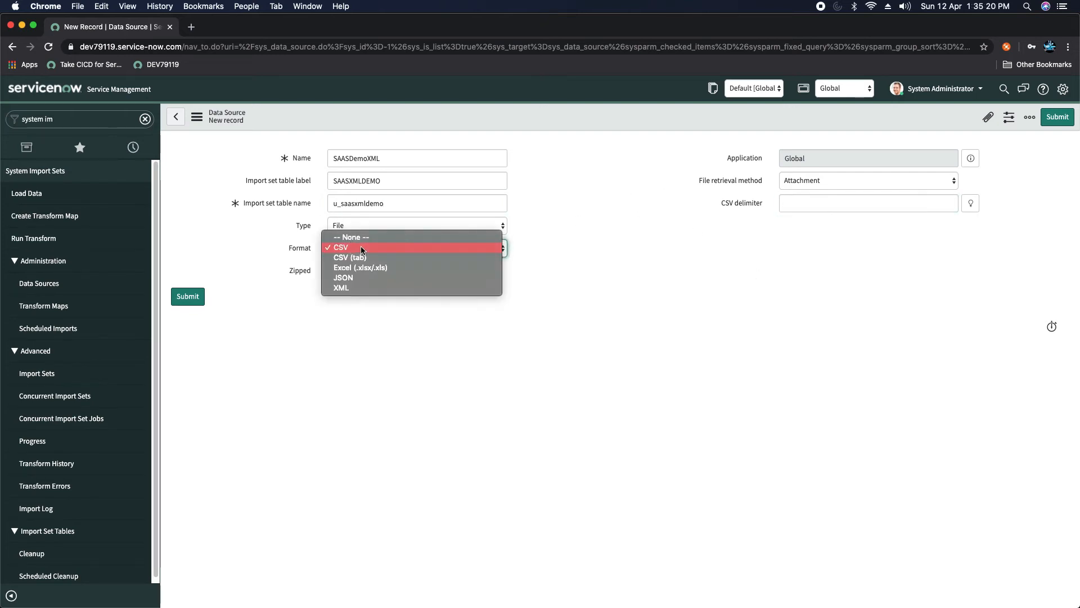
pyautogui.click(349, 290)
pyautogui.click(533, 174)
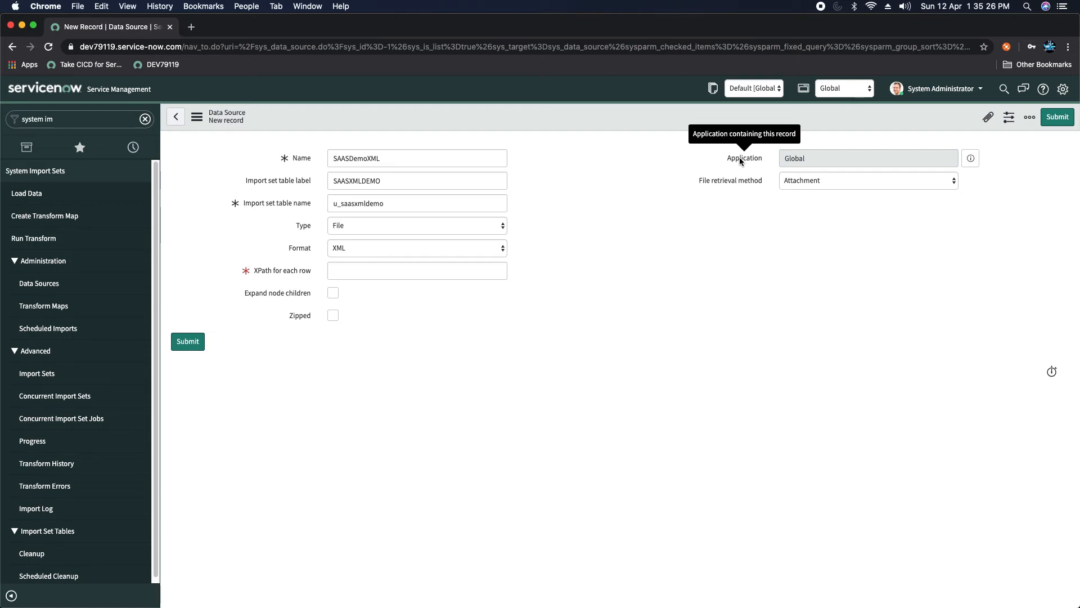
pyautogui.click(827, 182)
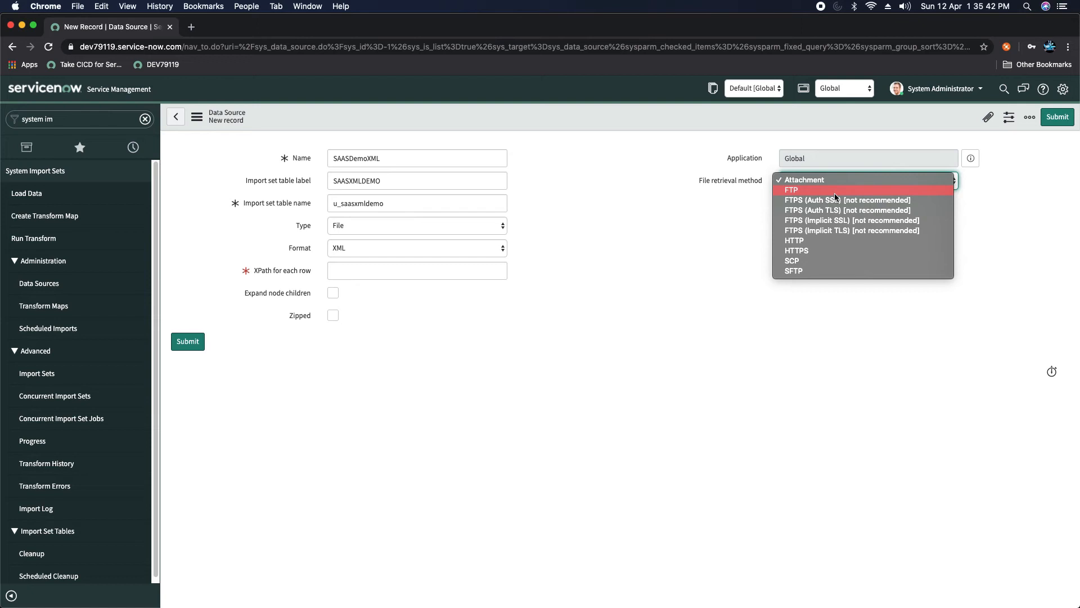
pyautogui.click(823, 179)
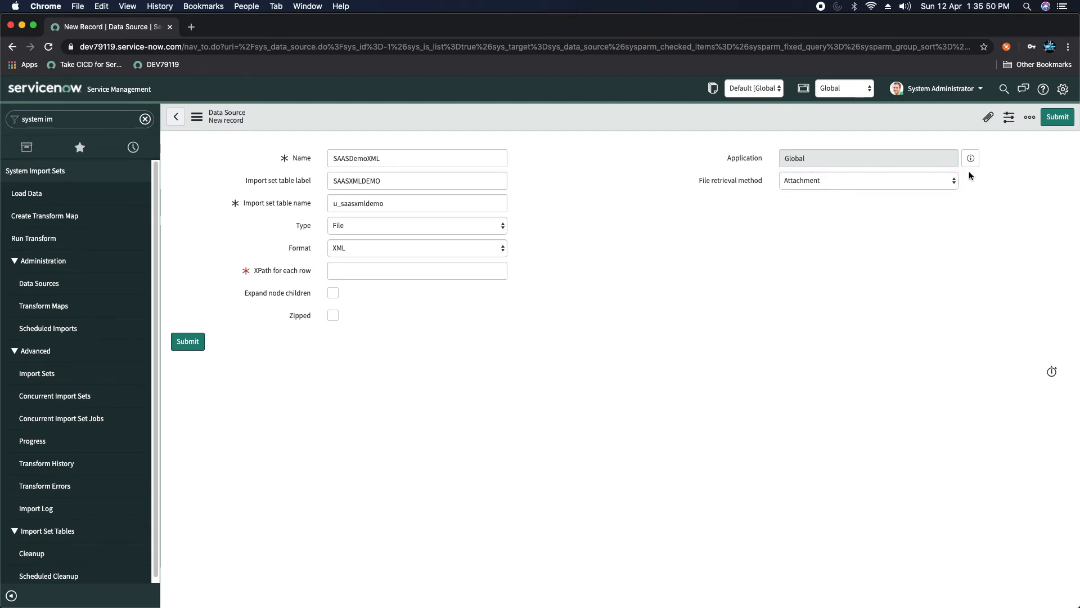
pyautogui.click(985, 119)
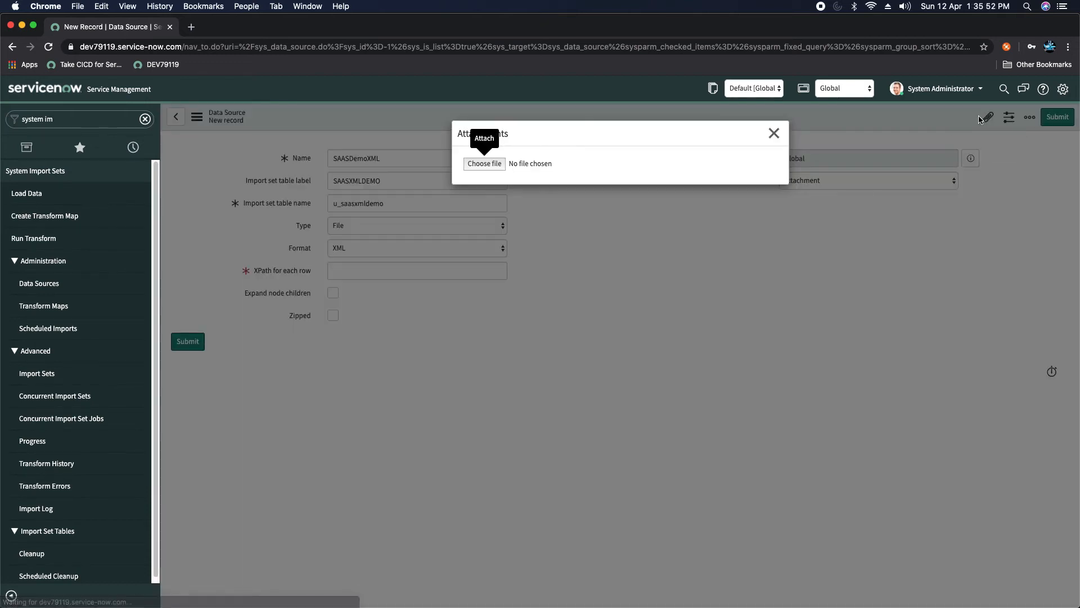
# Step: Attach xmldemo.xml to the SAASDemoXML data source and close the Attachments dialog
pyautogui.click(481, 164)
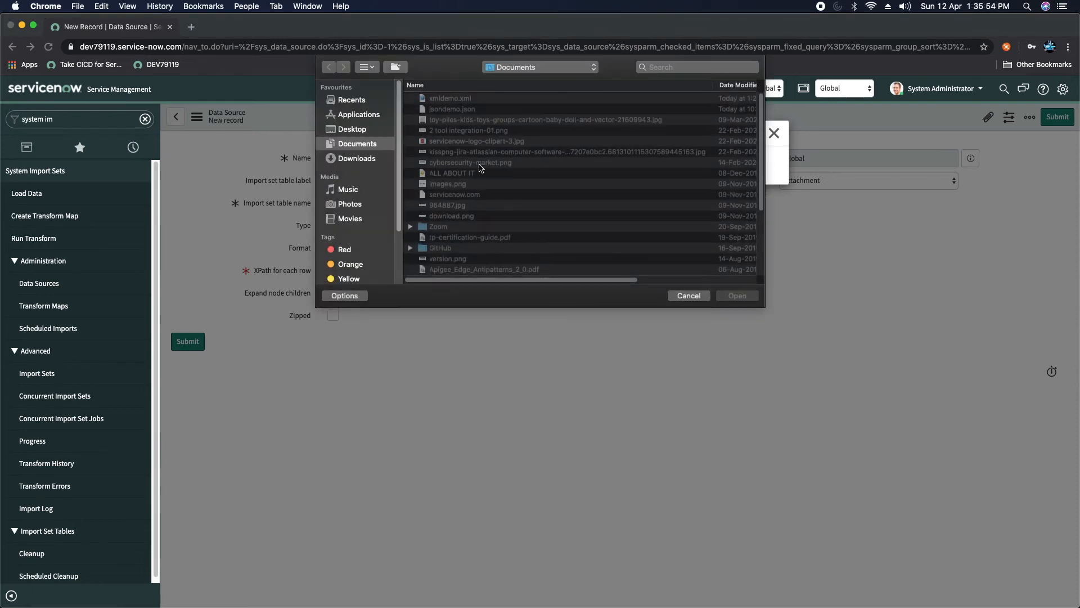
pyautogui.click(466, 100)
pyautogui.doubleClick(466, 100)
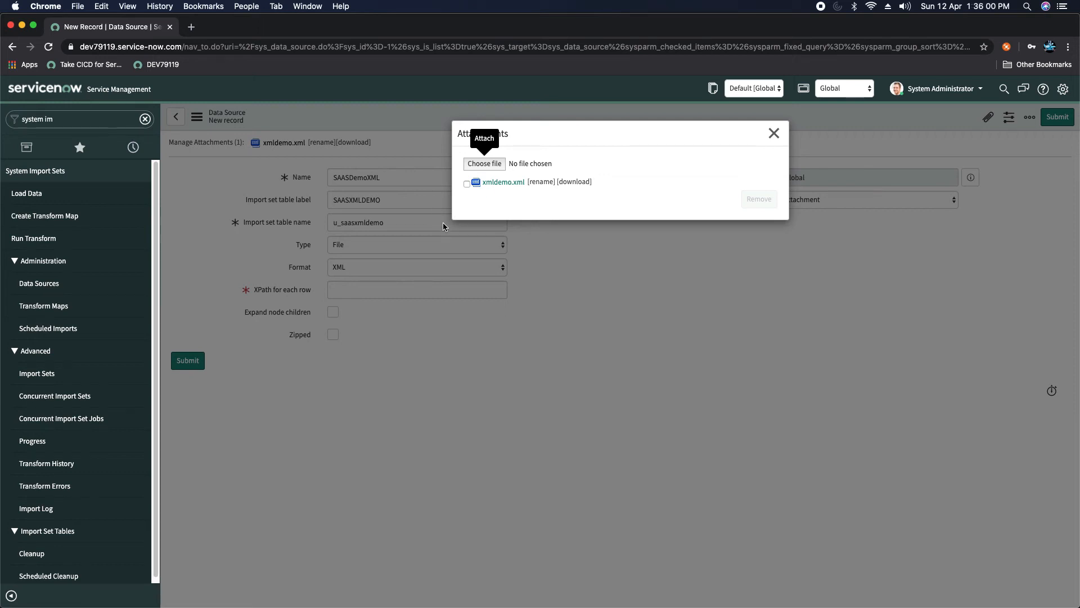
pyautogui.click(774, 134)
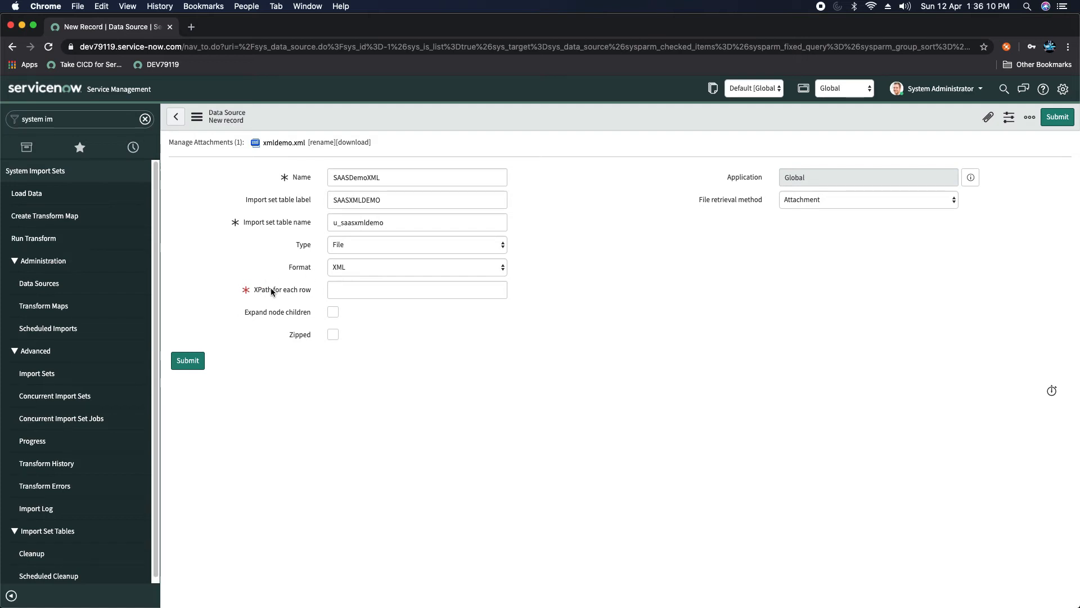
pyautogui.moveTo(272, 291)
# Step: Review xmldemo.xml in Sublime Text, noting the userdata root and the repeating user elements
pyautogui.press('super+Tab')
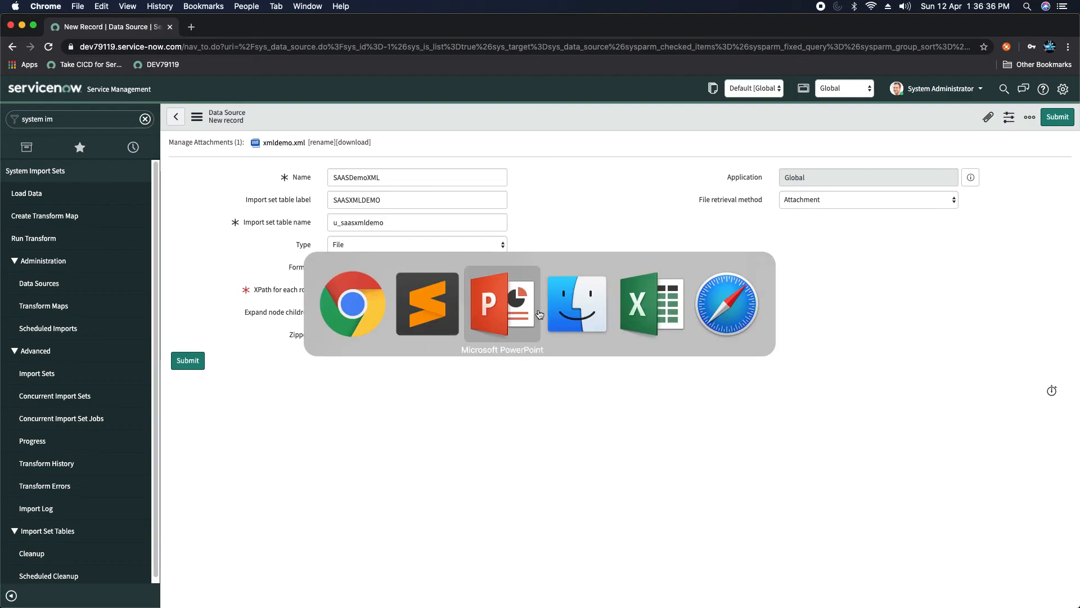
pyautogui.click(435, 303)
pyautogui.click(104, 219)
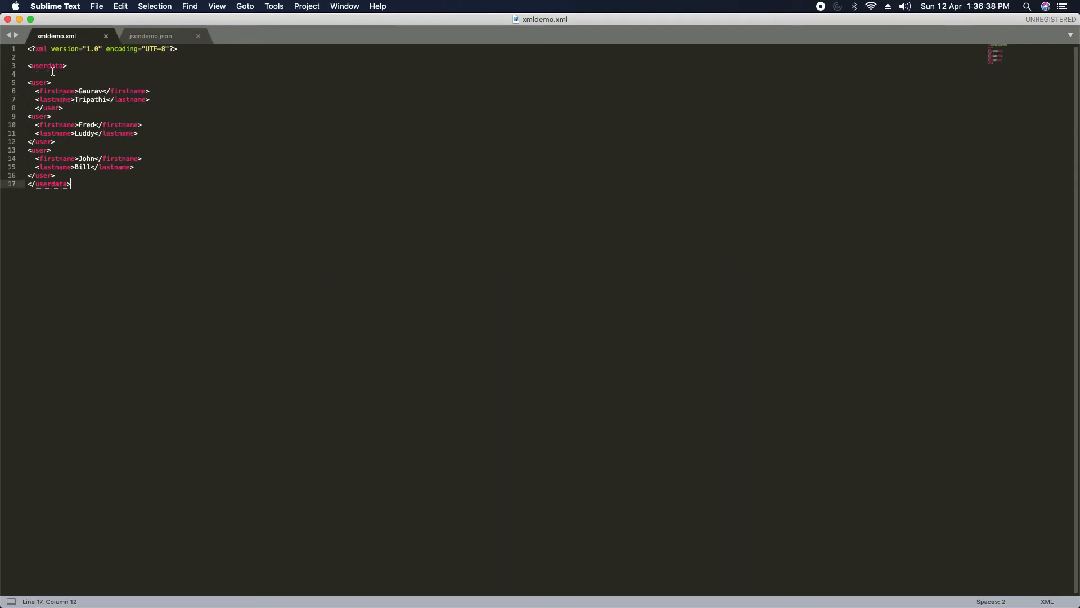
pyautogui.tripleClick(45, 63)
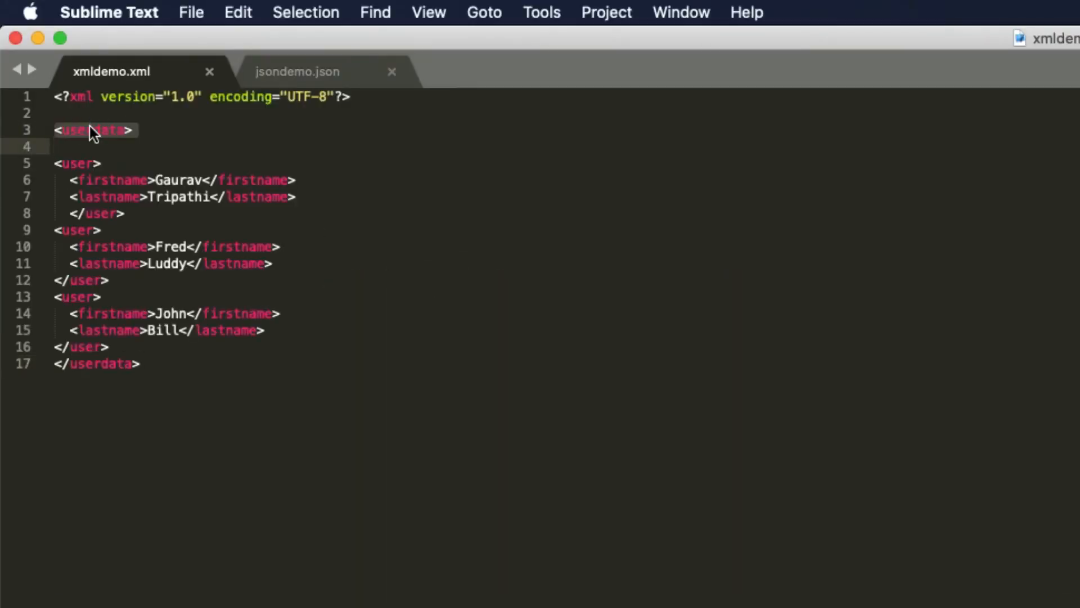
pyautogui.doubleClick(76, 165)
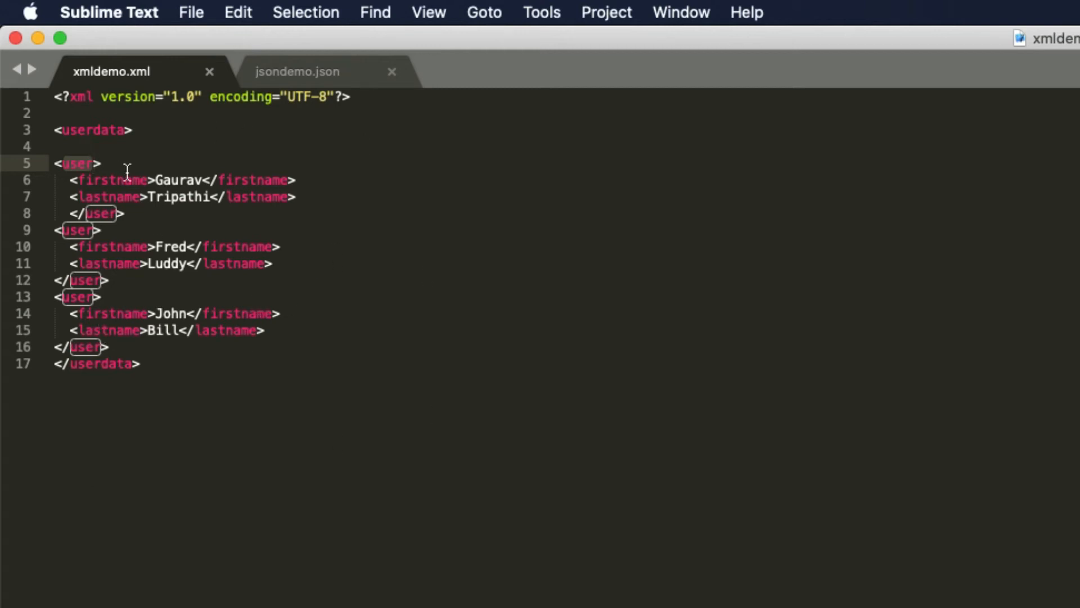
pyautogui.doubleClick(106, 130)
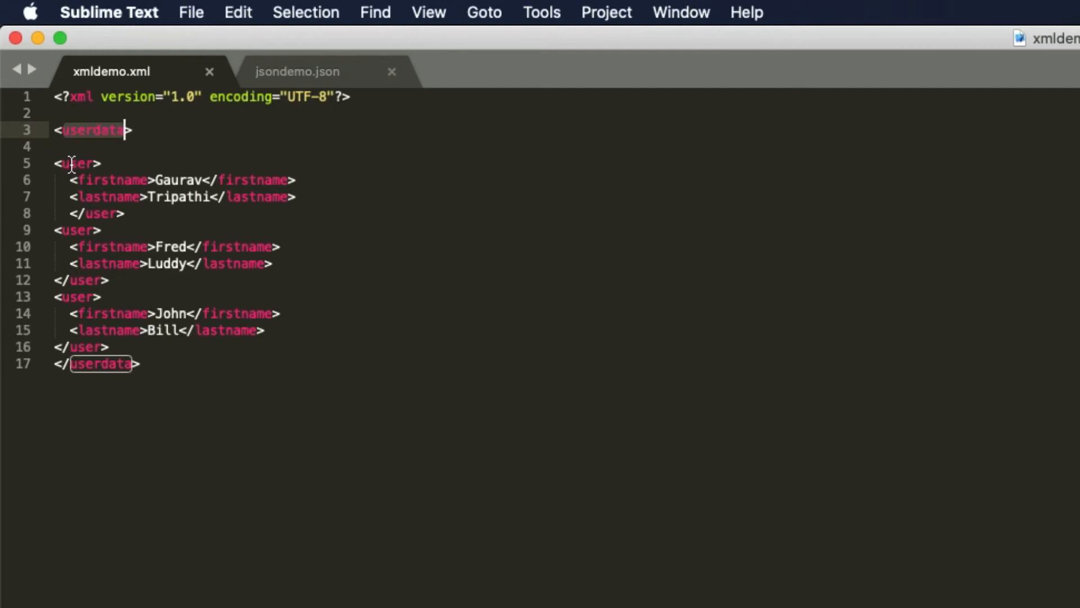
# Step: Back in the ServiceNow data source form, begin the XPath for each row with '/userdata'
pyautogui.press('super+Tab')
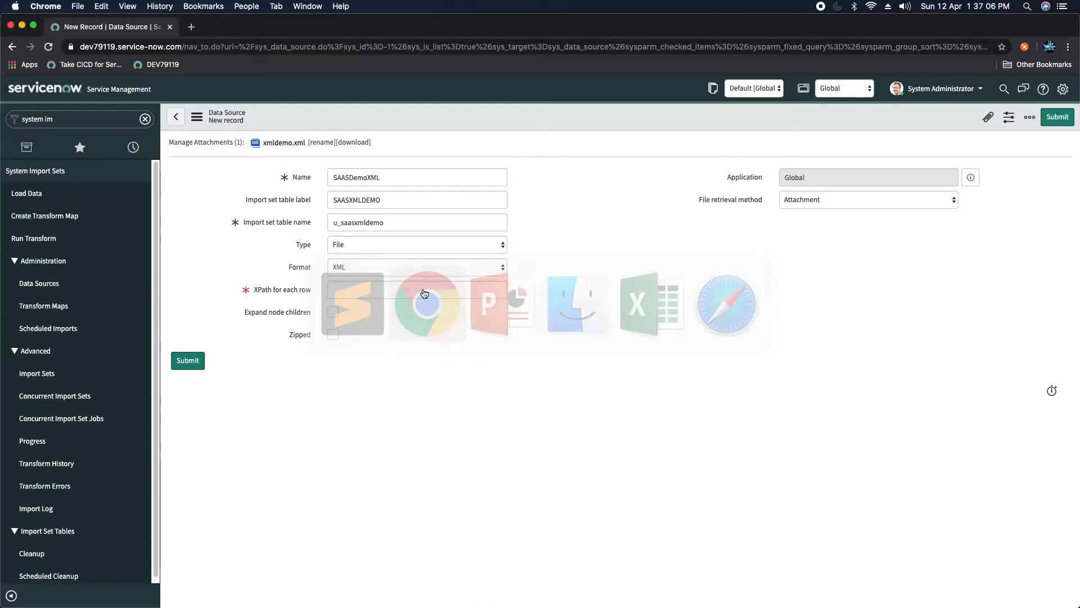
pyautogui.click(348, 289)
pyautogui.write('/')
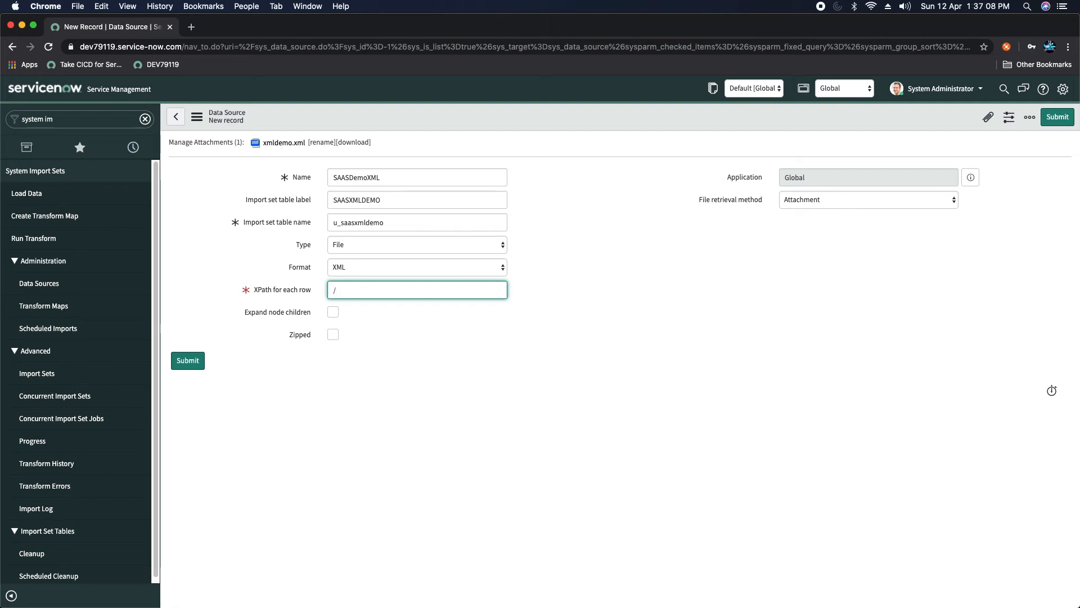
pyautogui.write('userdata')
# Step: Save the SAASDemoXML data source with XPath /userdata/user and go to Load Data
pyautogui.moveTo(280, 313)
pyautogui.click(628, 211)
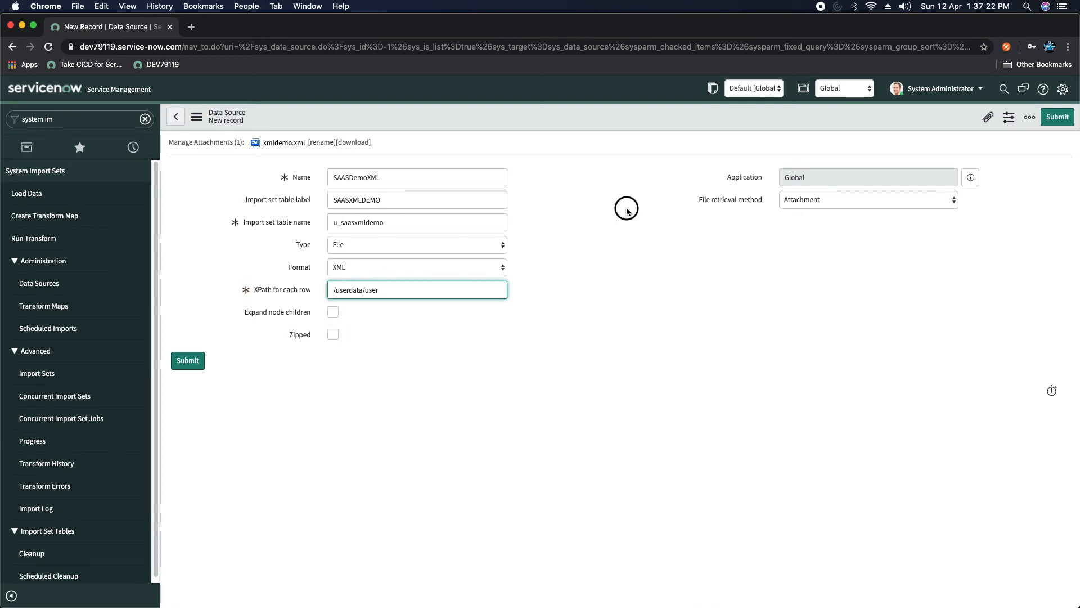
pyautogui.rightClick(579, 117)
pyautogui.click(602, 121)
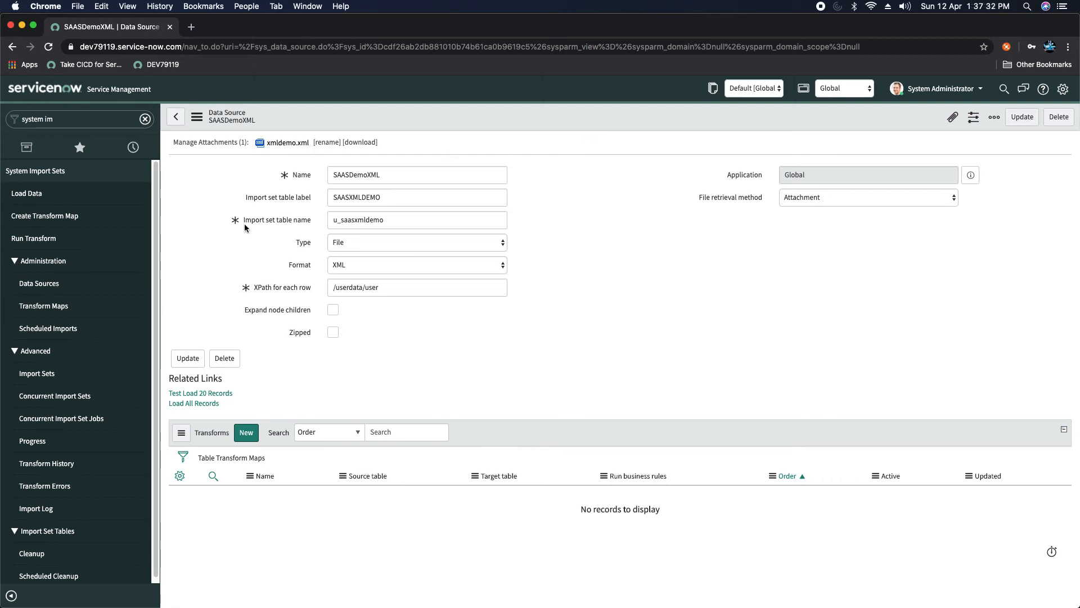
pyautogui.click(34, 202)
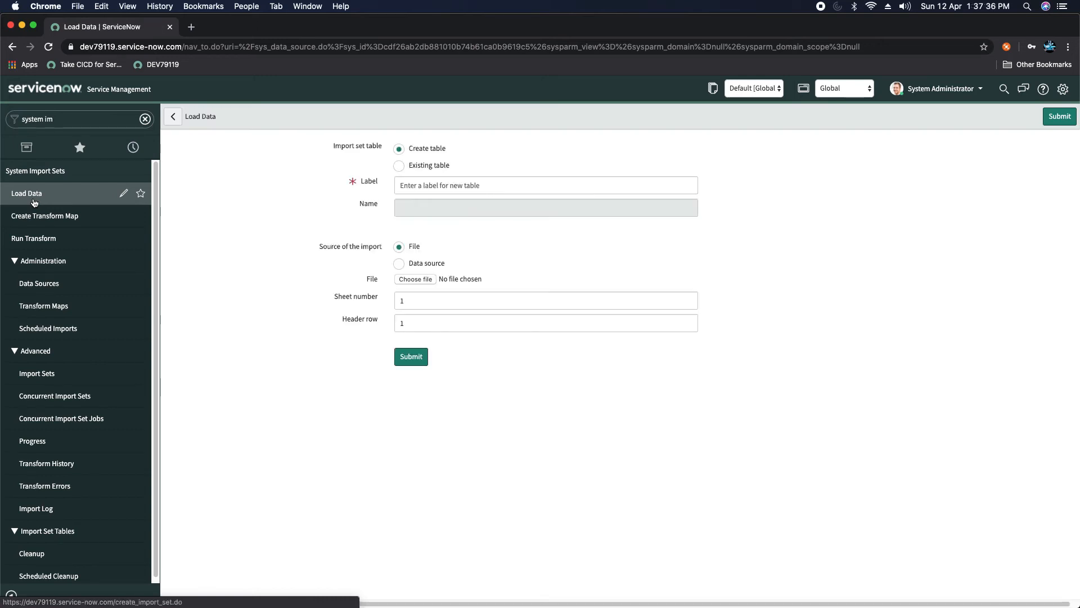
# Step: Label the new import table 'User Import' (u_user_import)
pyautogui.click(445, 186)
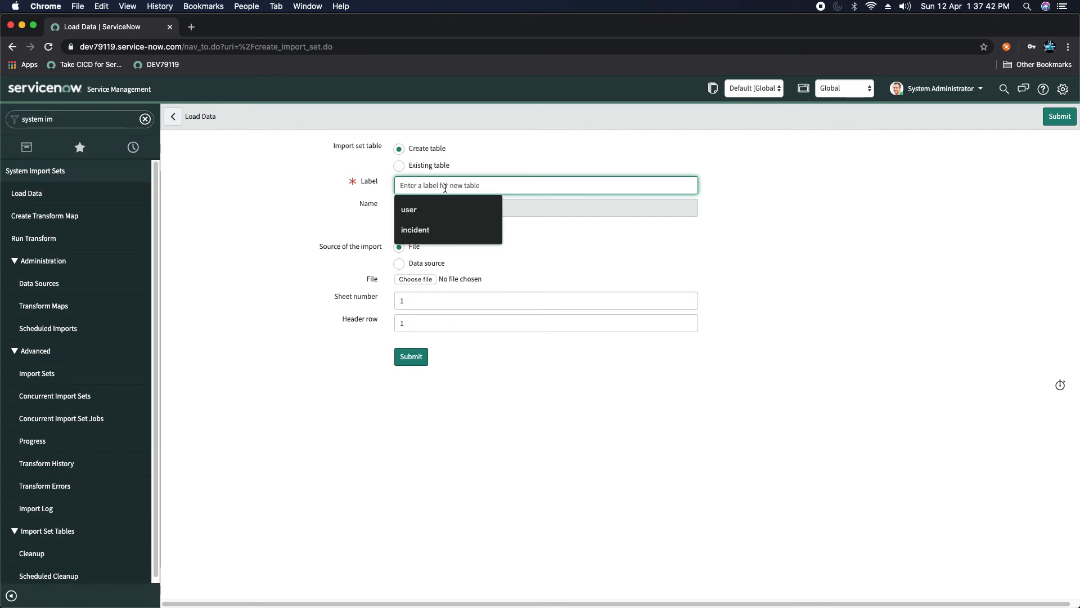
pyautogui.write('user')
pyautogui.press('BackSpace')
pyautogui.press('BackSpace')
pyautogui.press('BackSpace')
pyautogui.press('BackSpace')
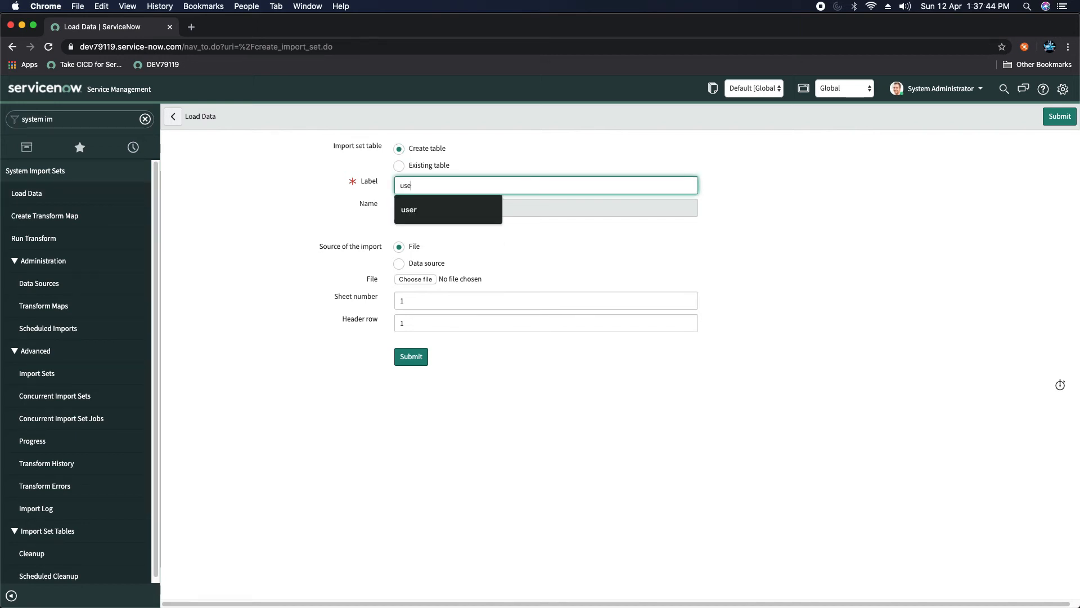
pyautogui.write('User Import')
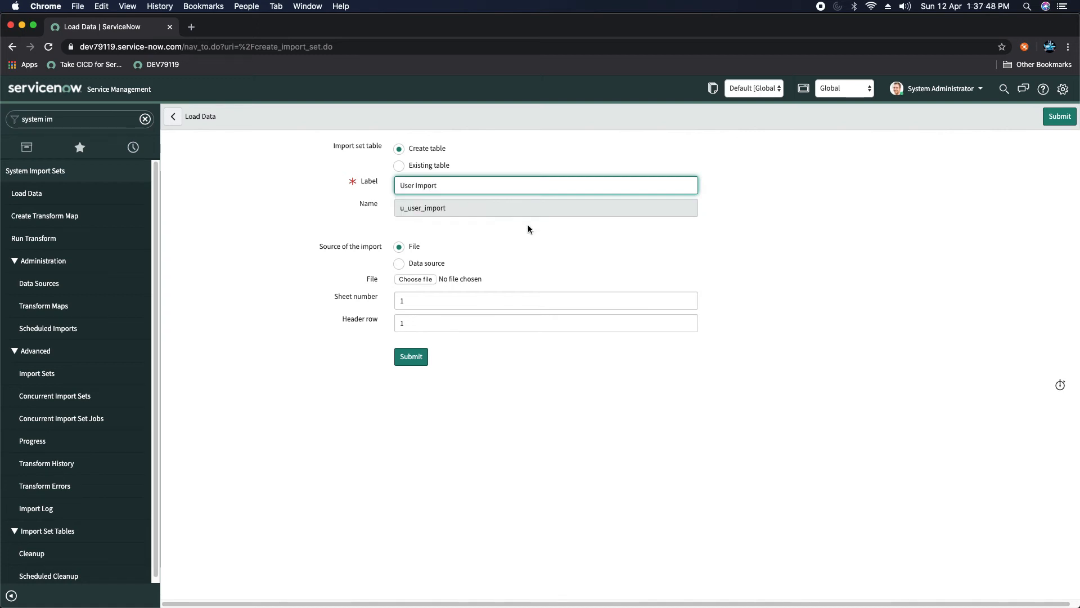
pyautogui.click(745, 230)
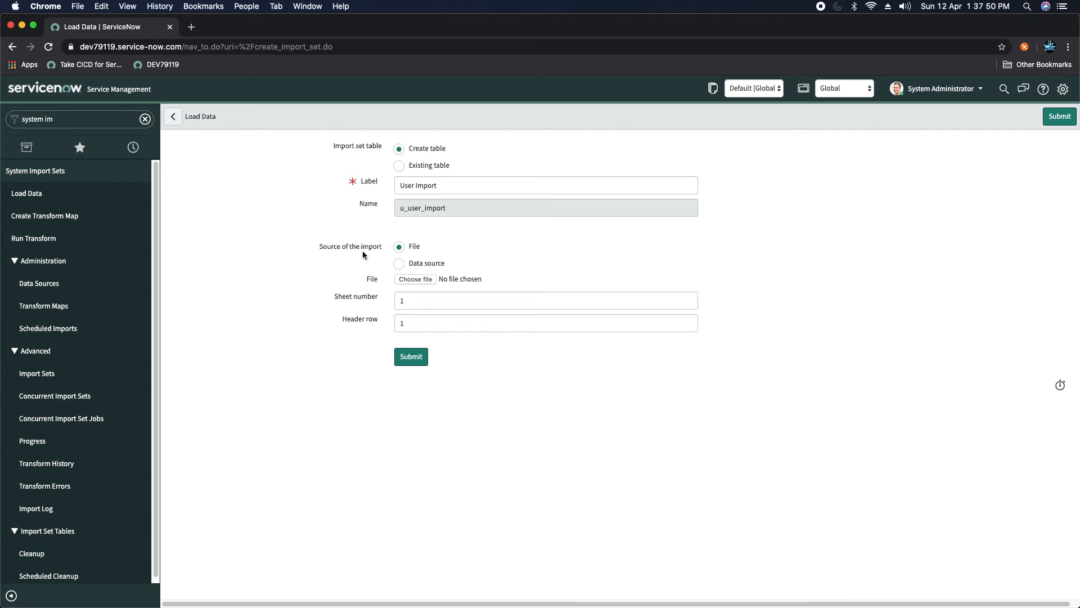
# Step: Set the import to come from the SAASDemoXML data source
pyautogui.click(399, 264)
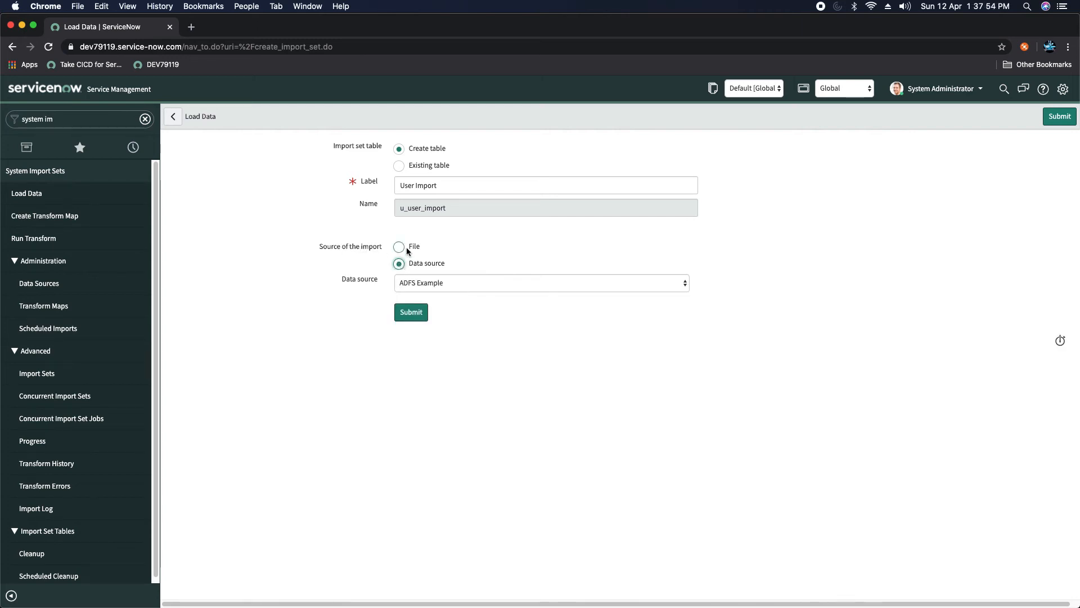
pyautogui.click(406, 248)
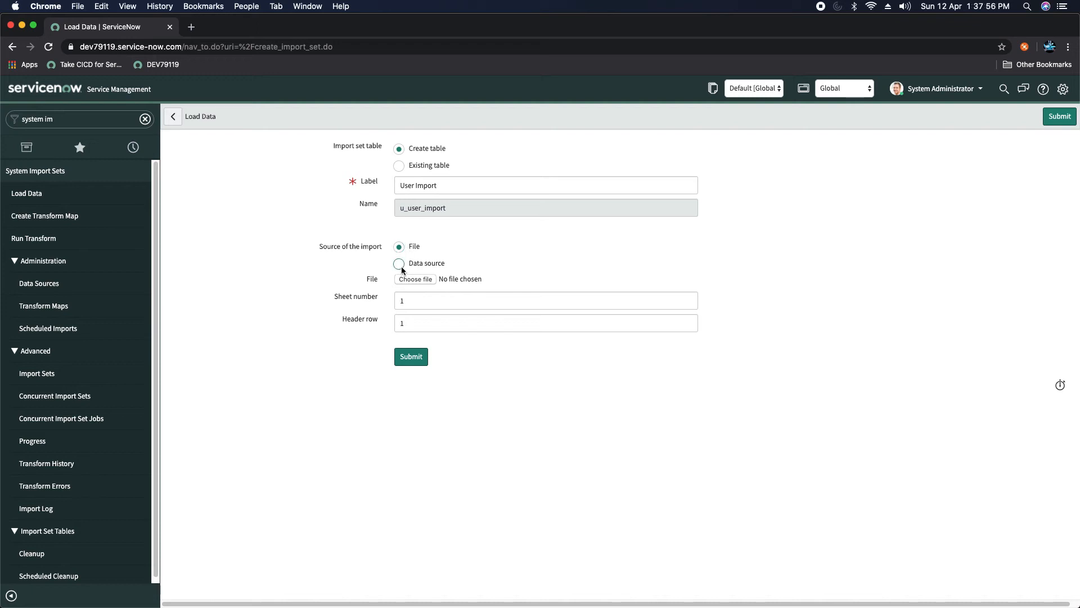
pyautogui.click(400, 264)
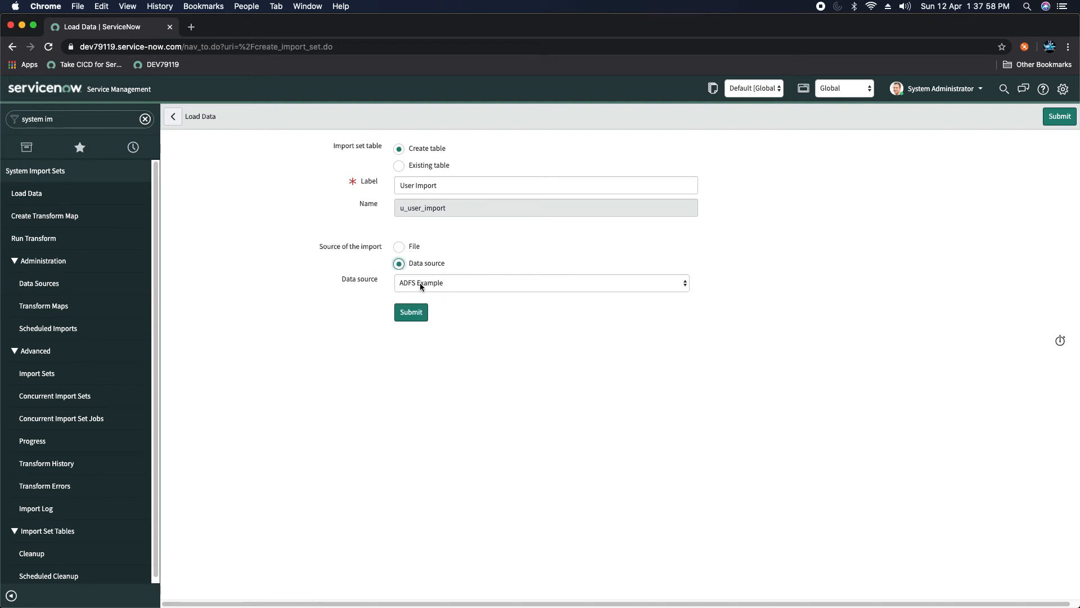
pyautogui.click(421, 283)
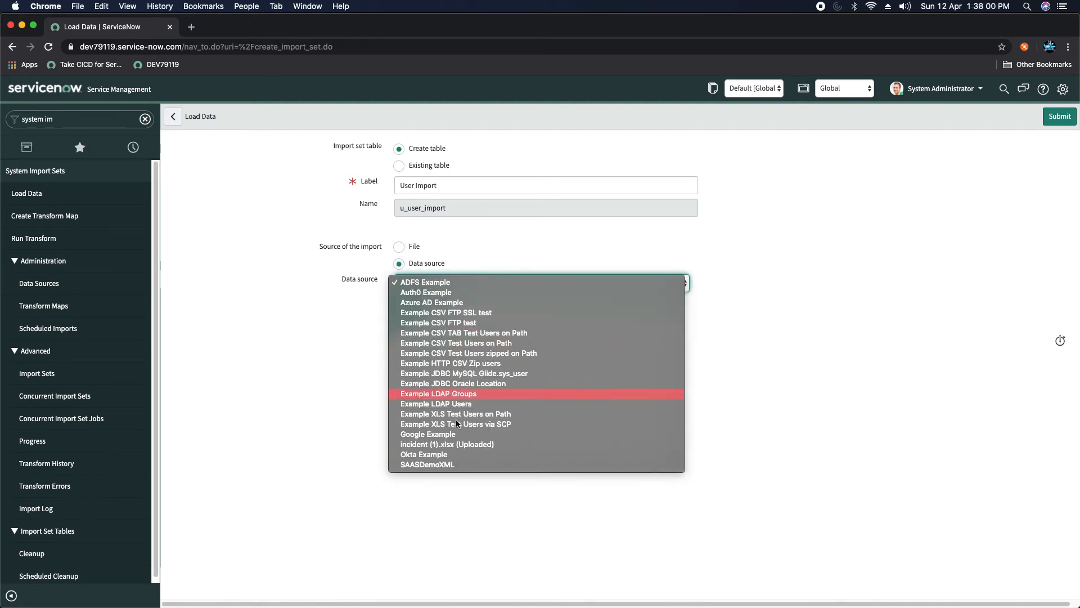
pyautogui.click(421, 463)
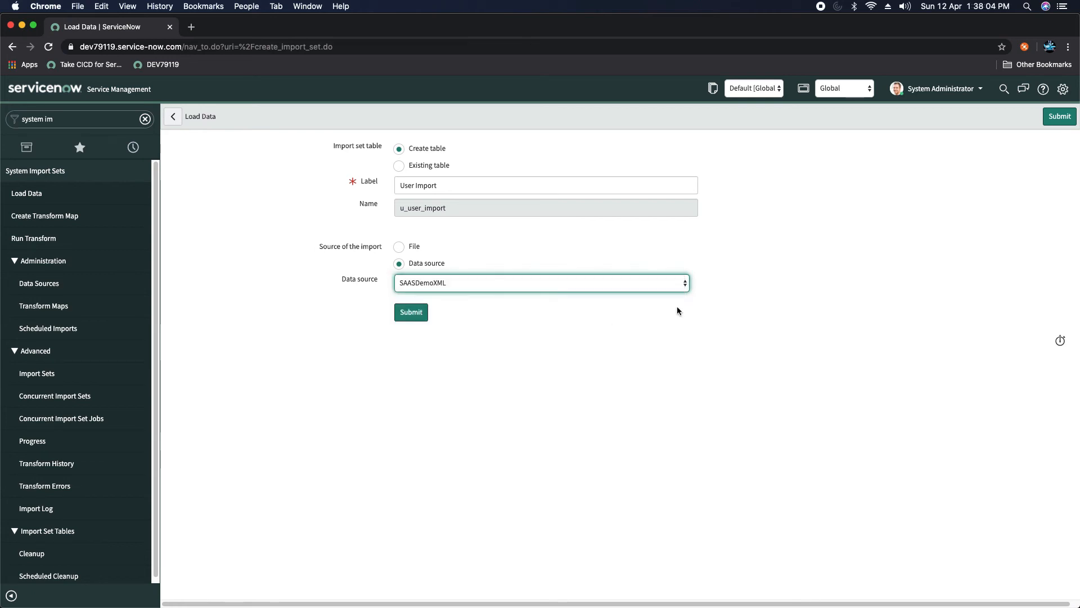
pyautogui.rightClick(545, 119)
pyautogui.click(414, 316)
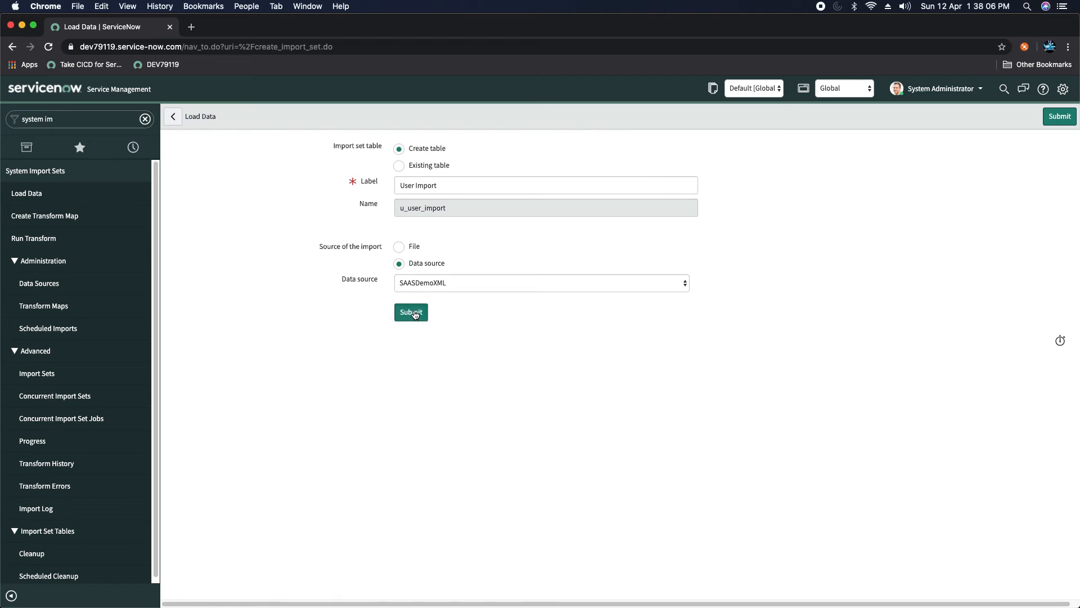
# Step: Submit the load, inserting 3 rows into u_user_import, and create a transform map from it
pyautogui.click(412, 313)
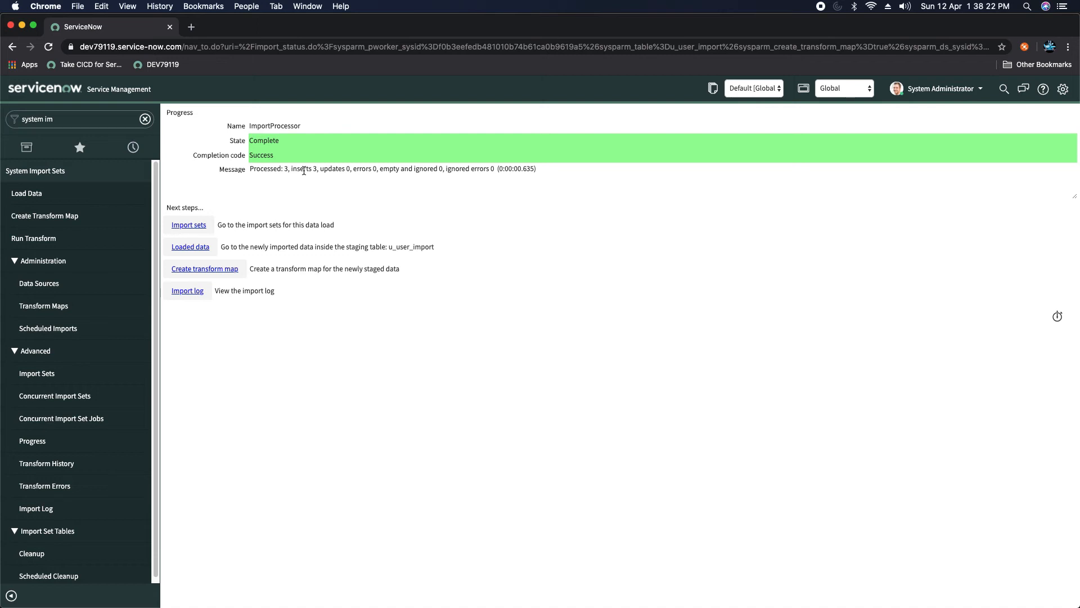
pyautogui.click(205, 271)
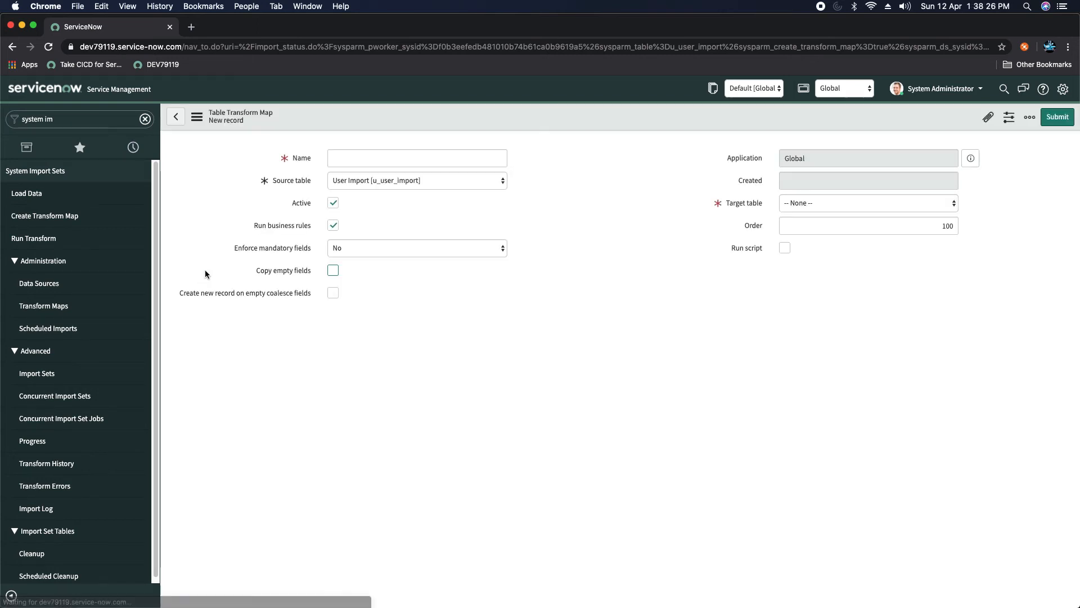
# Step: Name the transform map 'User Import Transform' with target table User [sys_user]
pyautogui.click(488, 160)
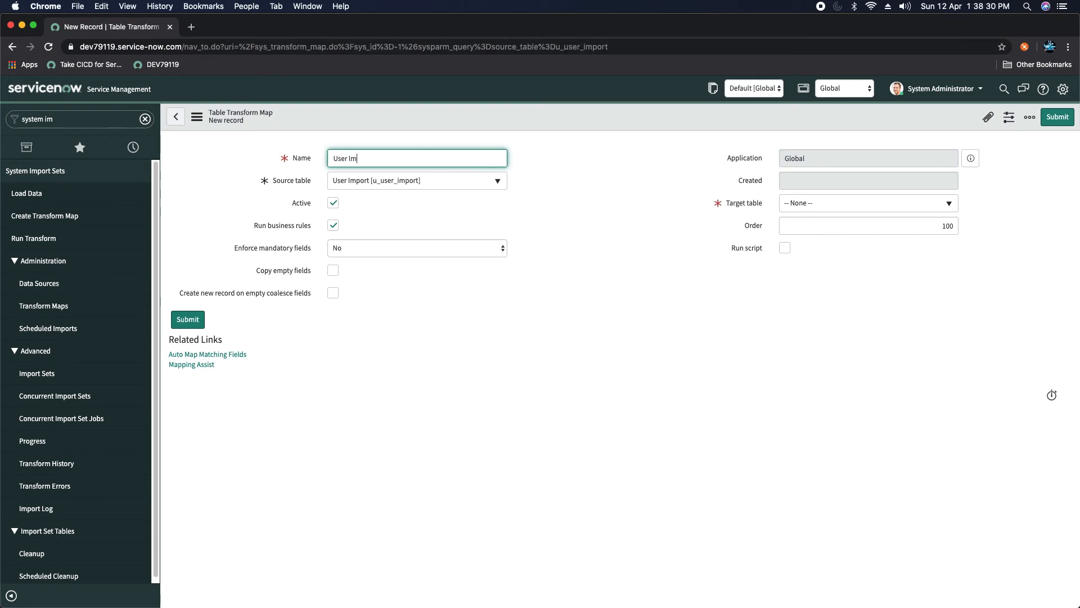
pyautogui.write('User Import Transform')
pyautogui.click(636, 198)
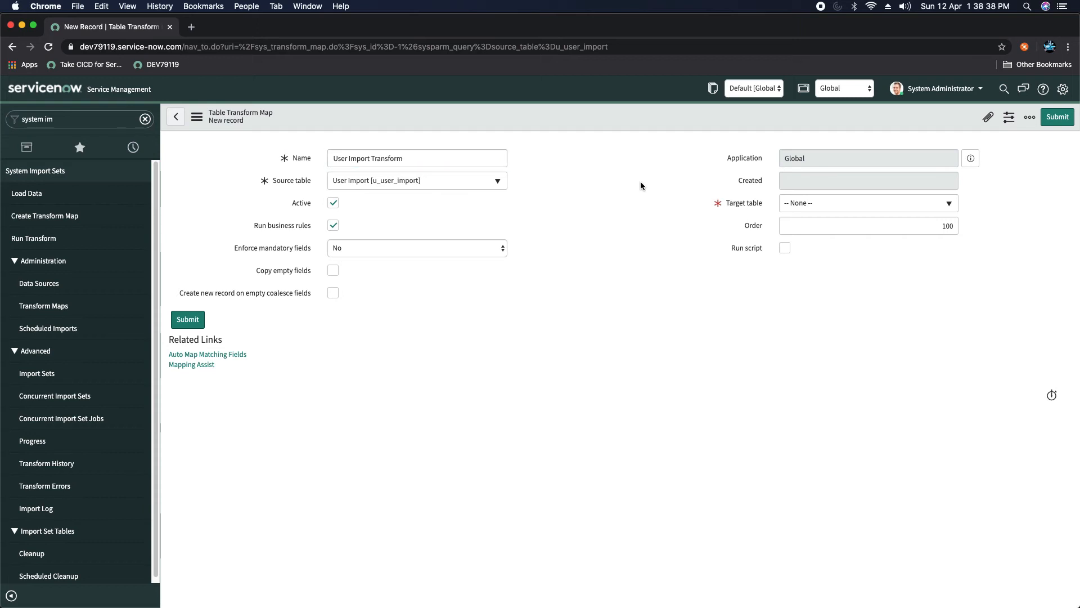
pyautogui.click(829, 211)
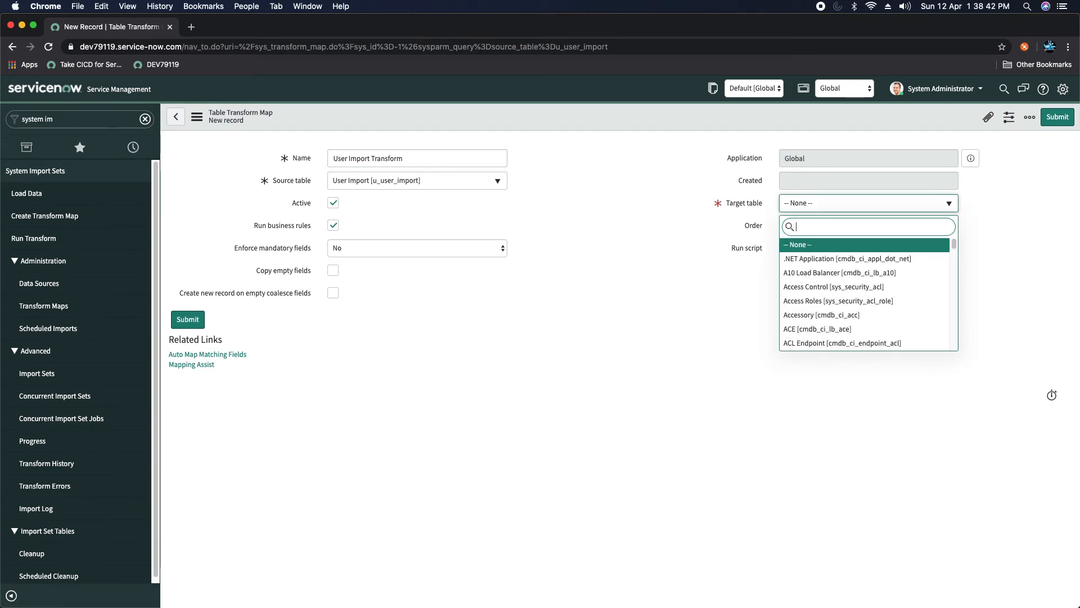
pyautogui.write('sys_user')
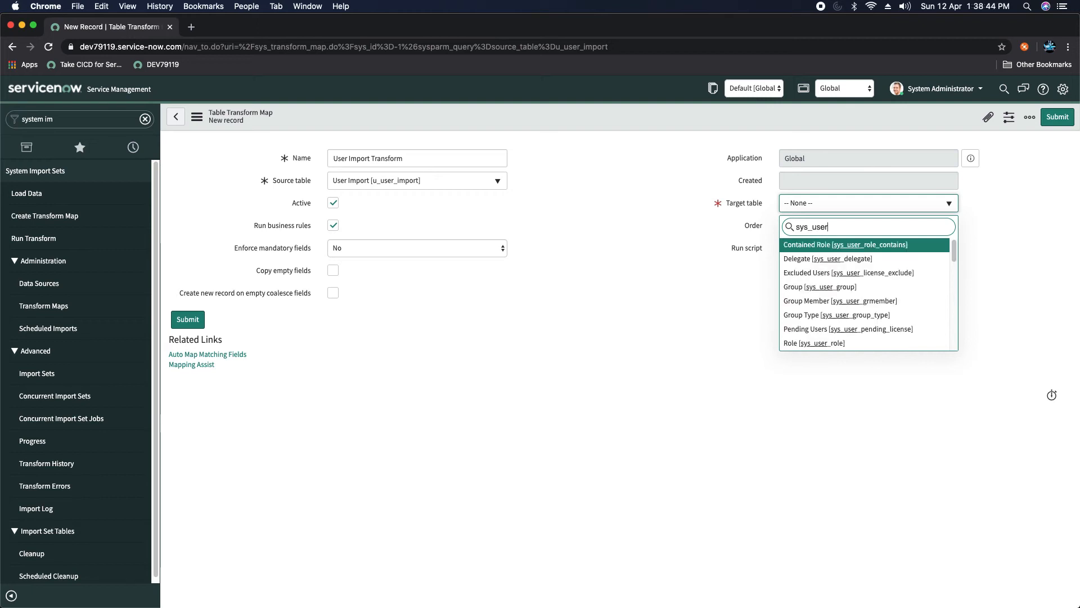
pyautogui.scroll(-5, 834, 315)
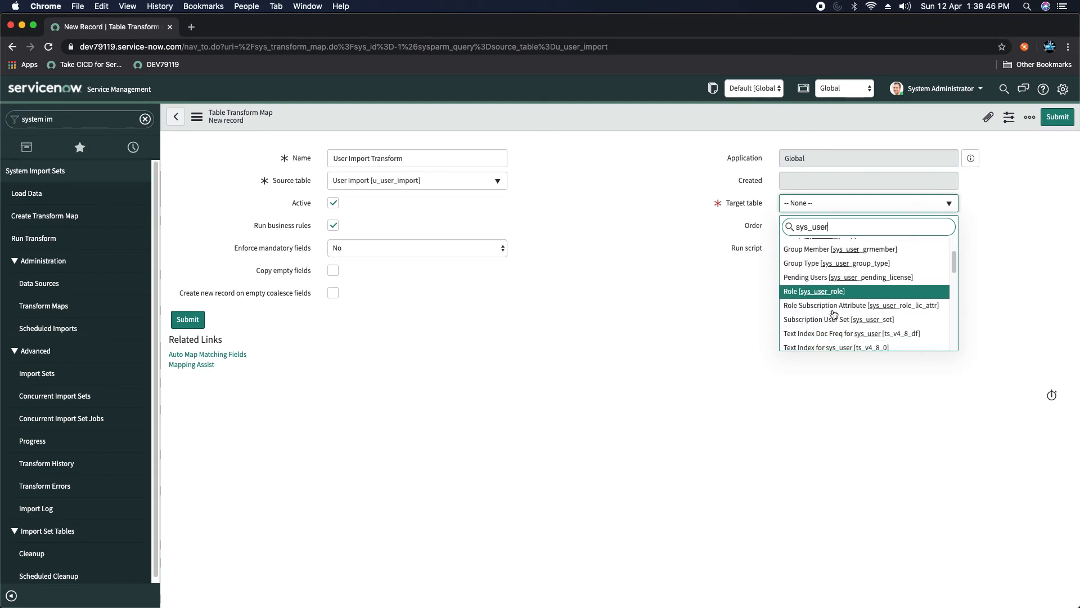
pyautogui.scroll(-10, 834, 315)
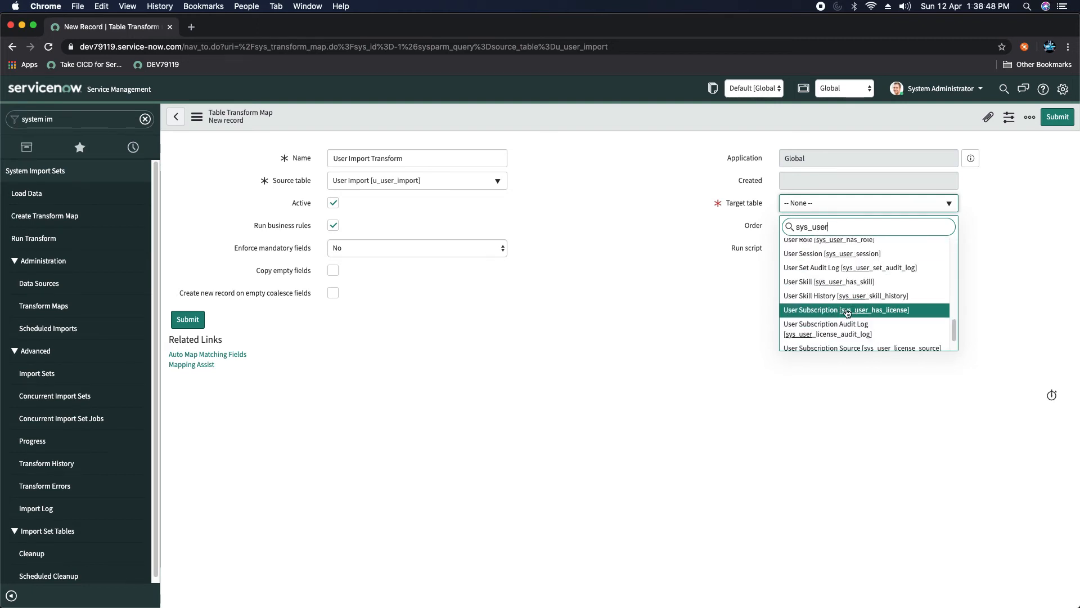
pyautogui.scroll(3, 844, 314)
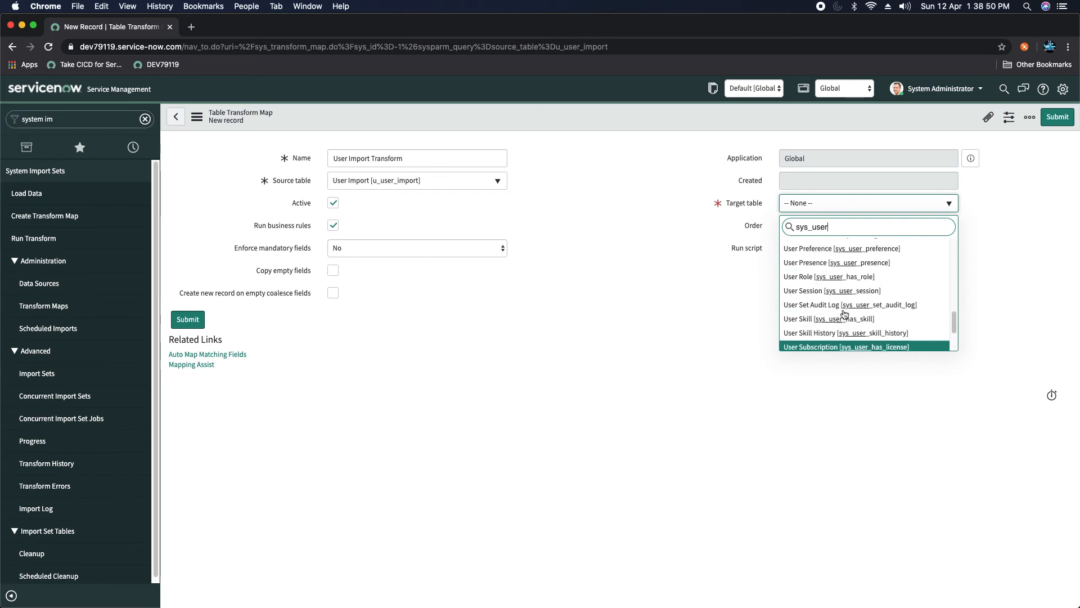
pyautogui.scroll(1, 844, 314)
pyautogui.click(809, 256)
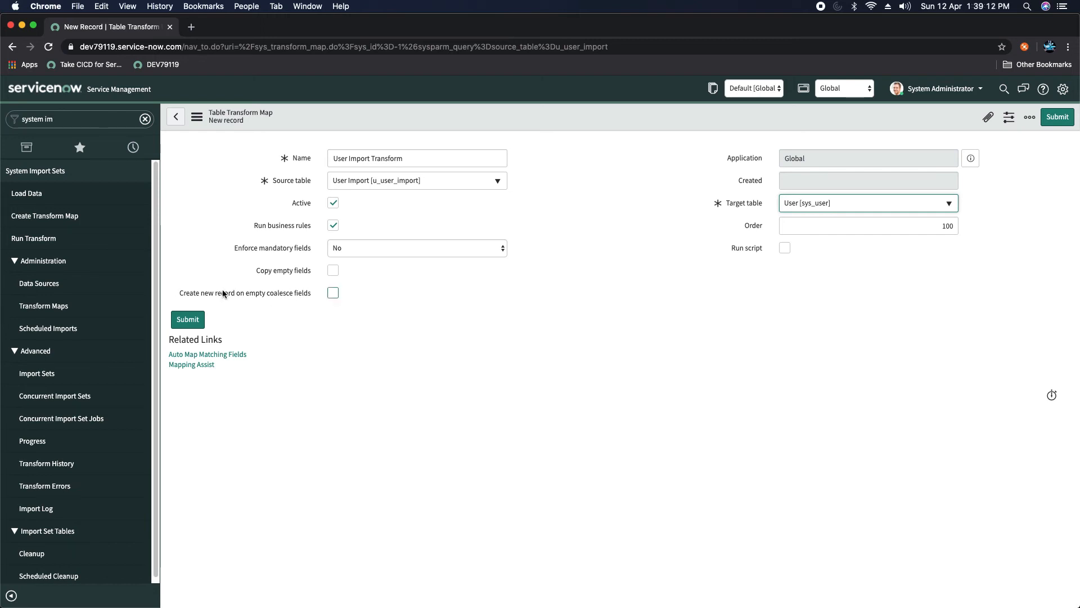
# Step: Enable Create new record on empty coalesce fields and open Mapping Assist
pyautogui.moveTo(223, 290)
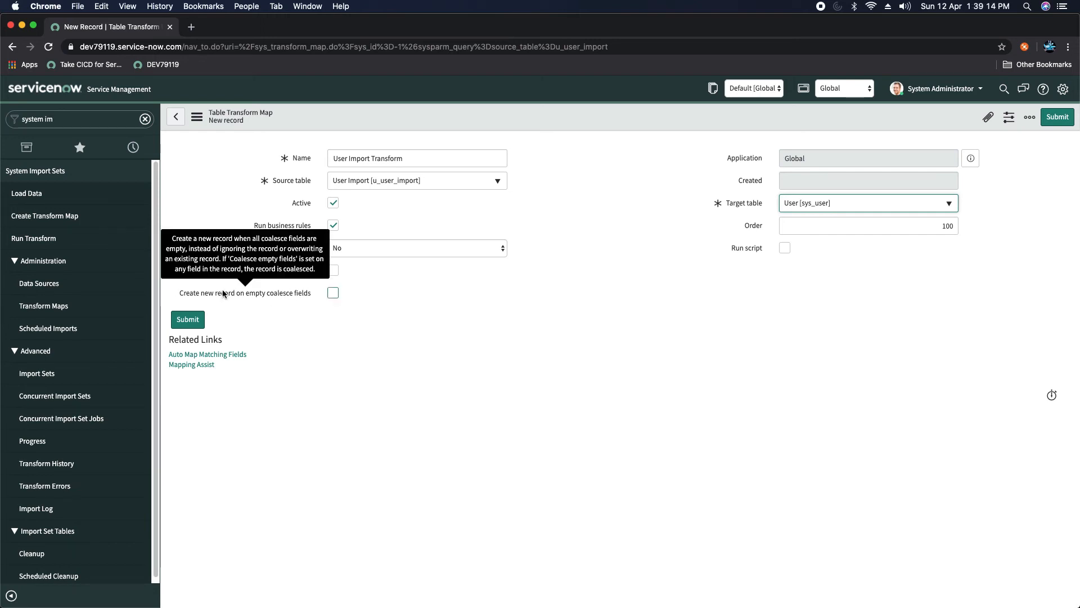
pyautogui.click(333, 292)
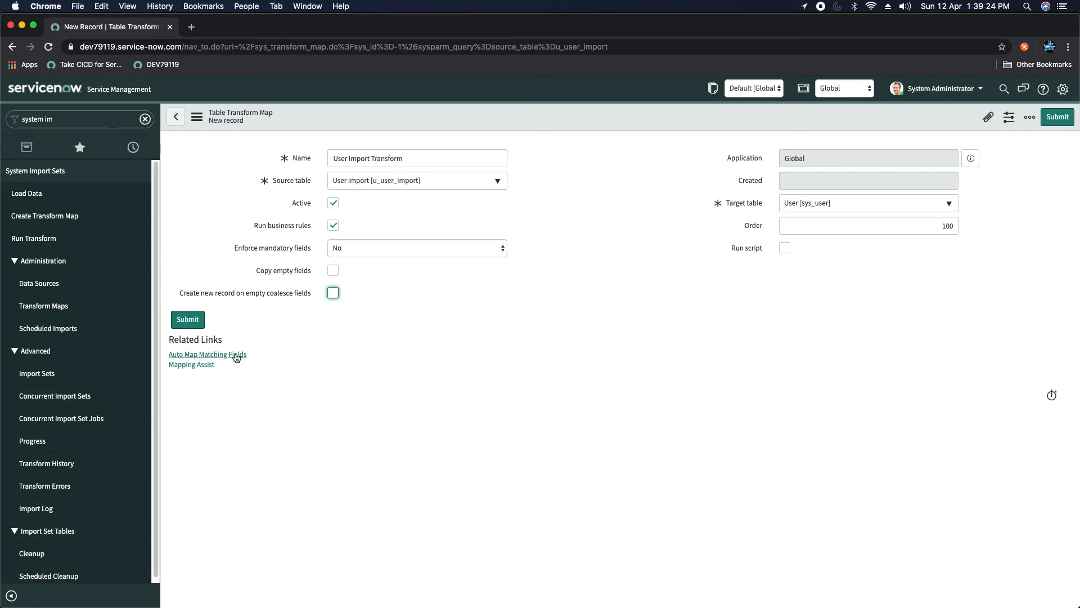
pyautogui.click(192, 365)
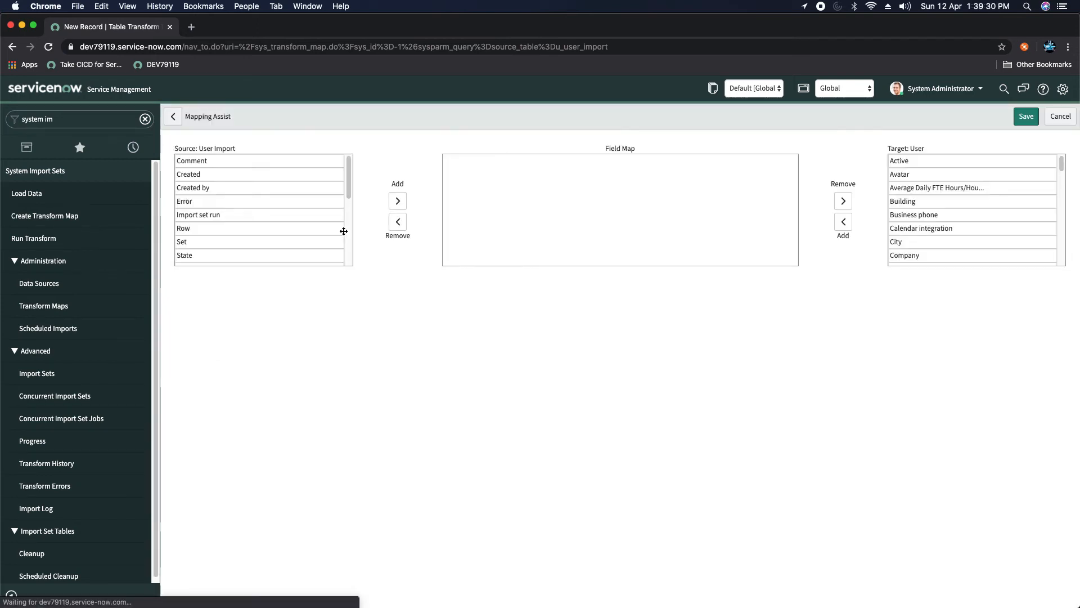
# Step: In Mapping Assist, map the source field firstname to the target First name
pyautogui.moveTo(349, 182); pyautogui.dragTo(345, 248)
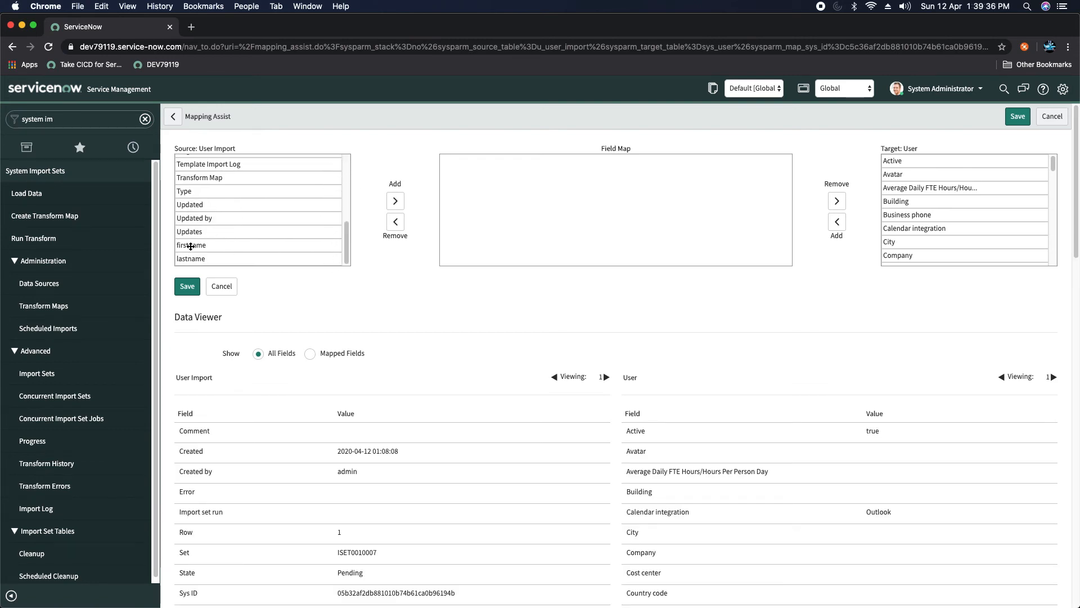
pyautogui.click(190, 248)
pyautogui.click(183, 257)
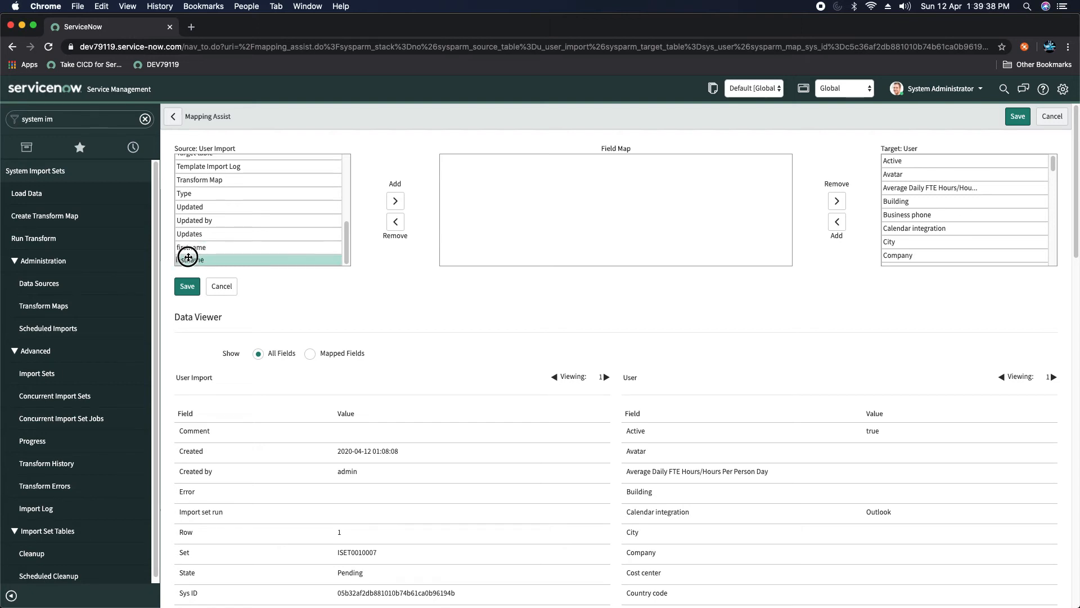
pyautogui.moveTo(345, 241); pyautogui.dragTo(347, 173)
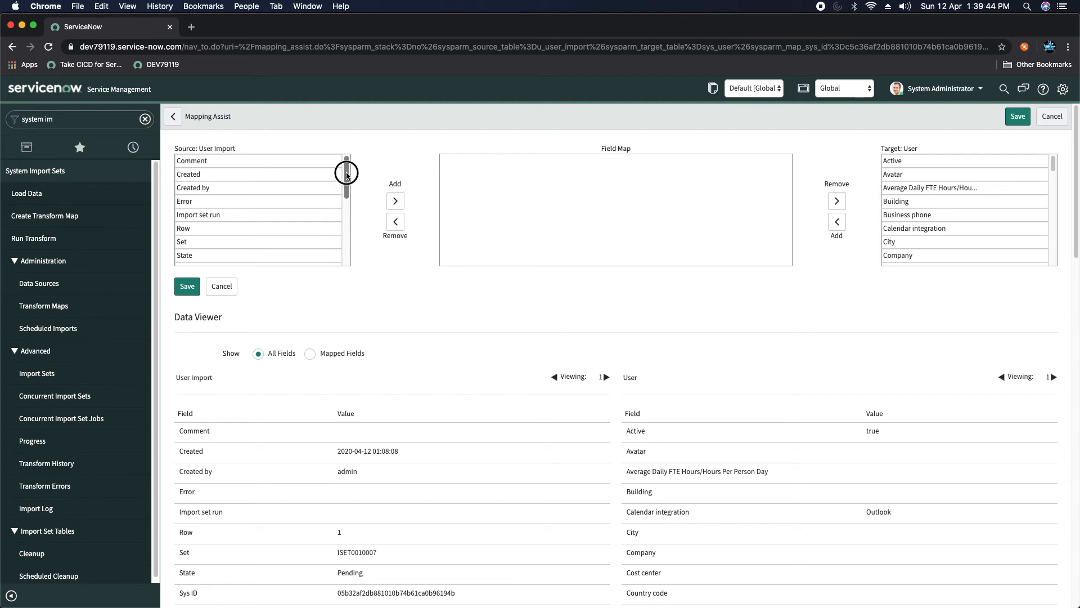
pyautogui.moveTo(346, 174); pyautogui.dragTo(347, 175)
pyautogui.moveTo(347, 175); pyautogui.dragTo(346, 236)
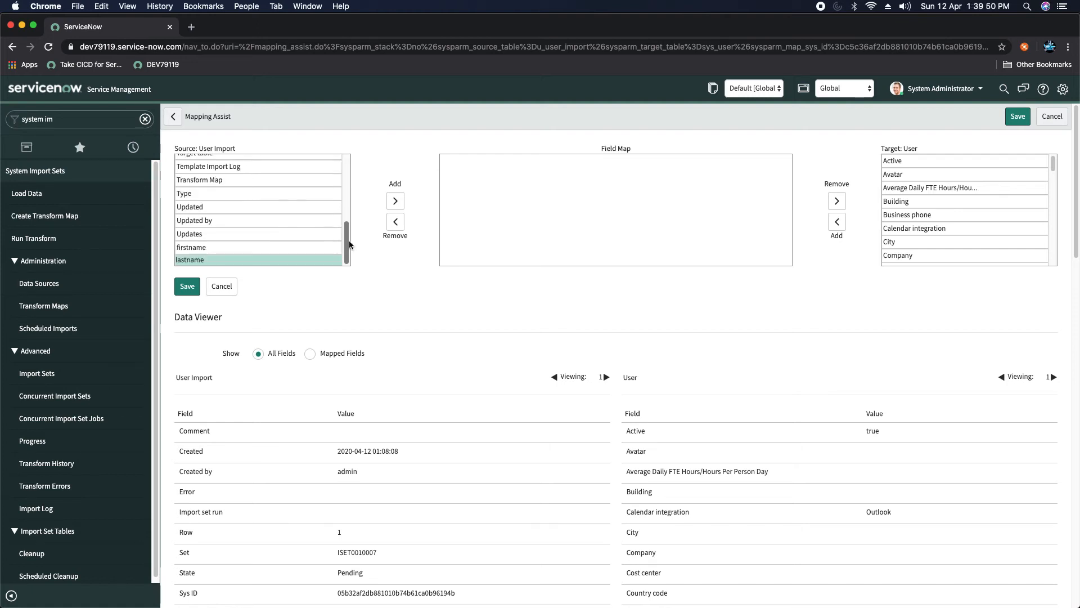
pyautogui.click(202, 248)
pyautogui.doubleClick(202, 248)
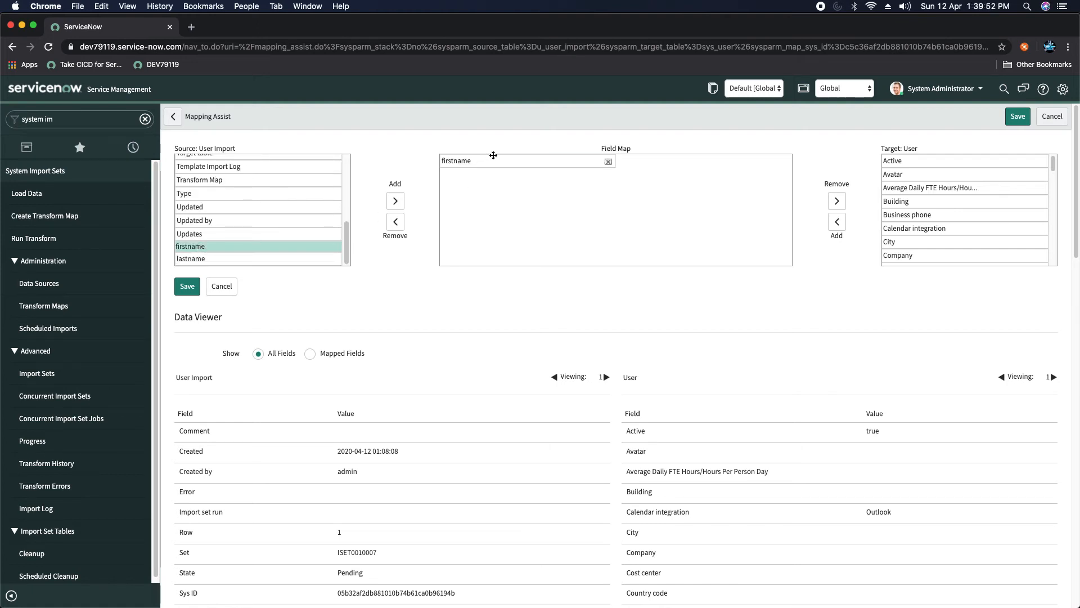
pyautogui.click(961, 176)
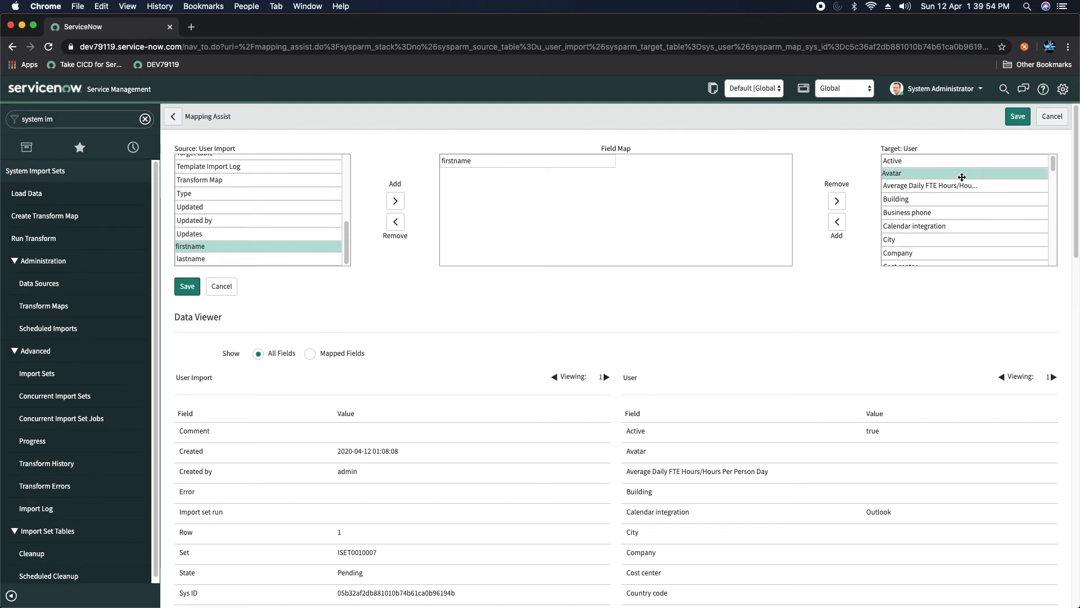
pyautogui.moveTo(1055, 164); pyautogui.dragTo(1052, 194)
pyautogui.click(914, 194)
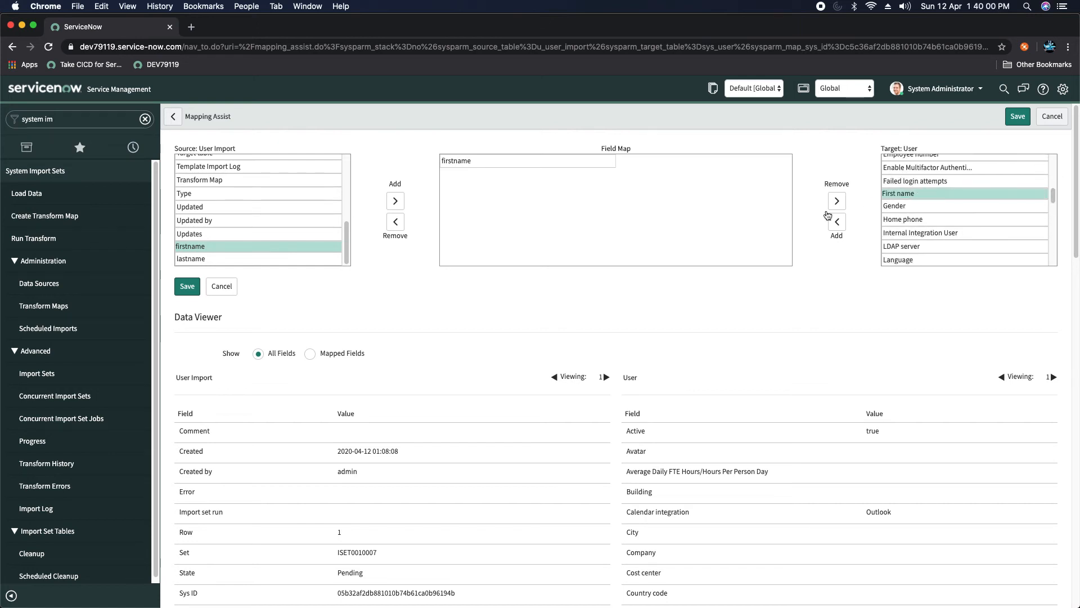
pyautogui.click(838, 222)
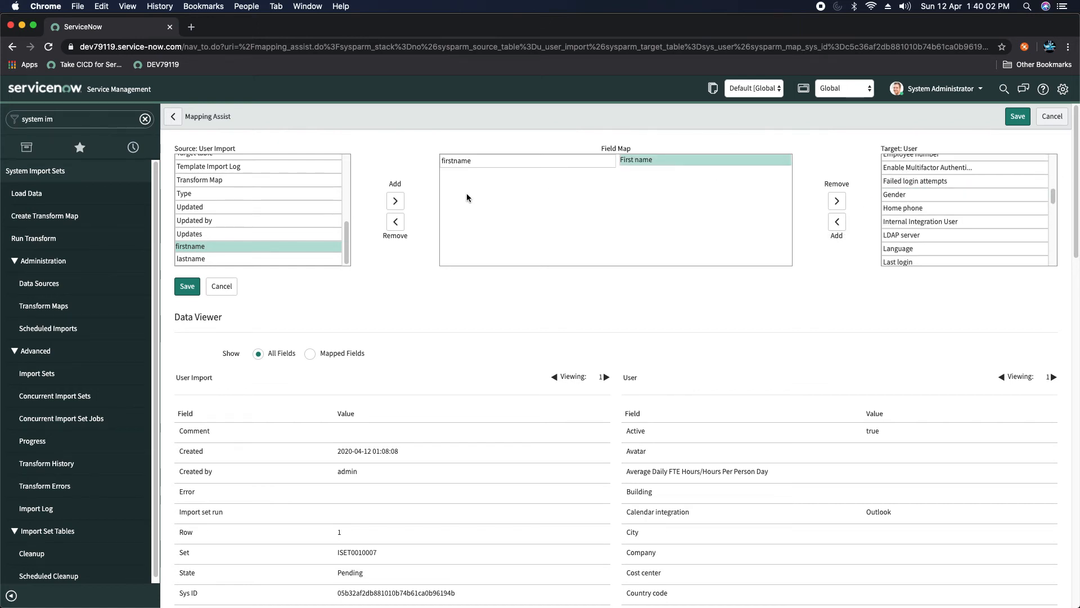
# Step: Map lastname to Last name and show only mapped fields in the data viewer
pyautogui.doubleClick(183, 259)
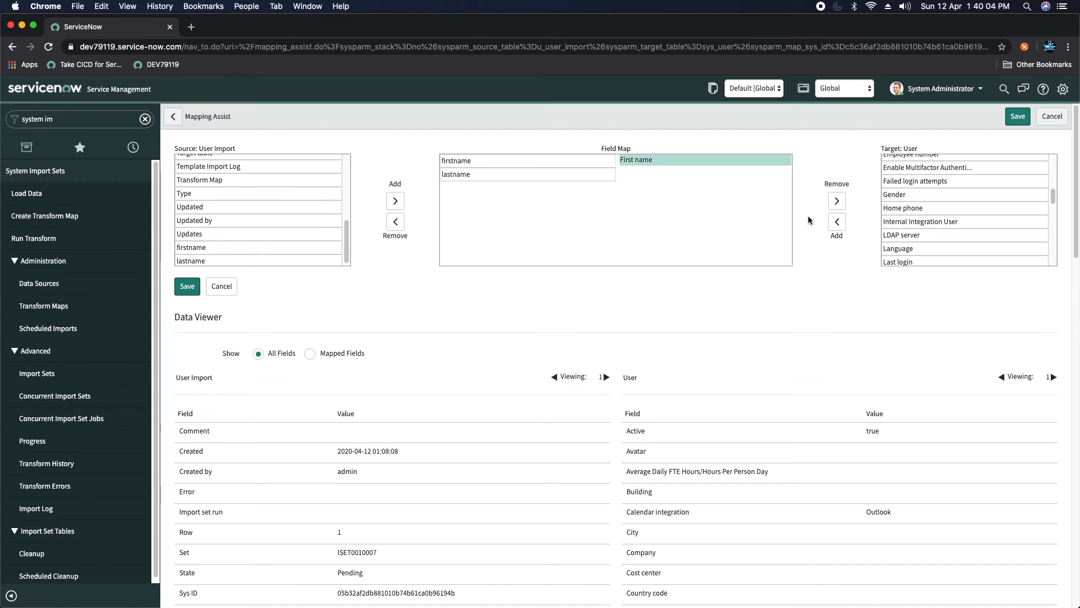
pyautogui.moveTo(1053, 196); pyautogui.dragTo(1053, 213)
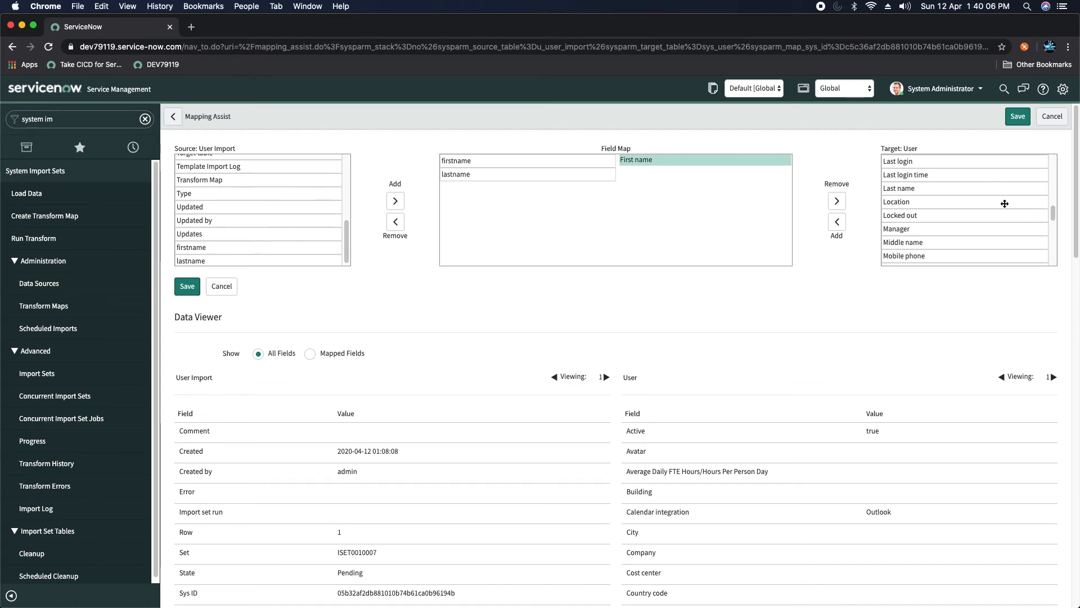
pyautogui.click(929, 186)
pyautogui.click(837, 223)
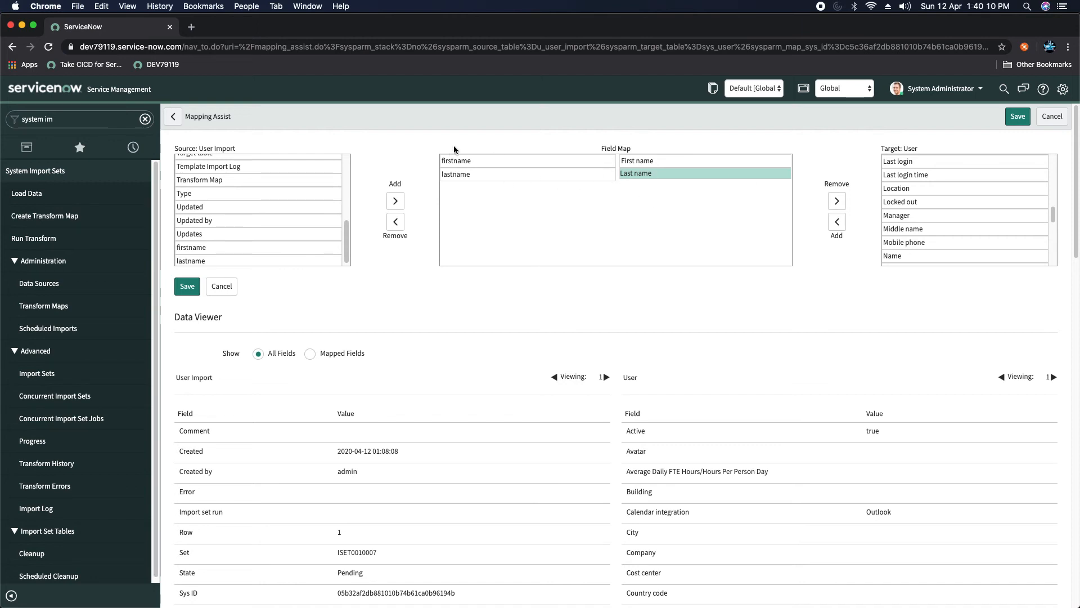
pyautogui.click(310, 353)
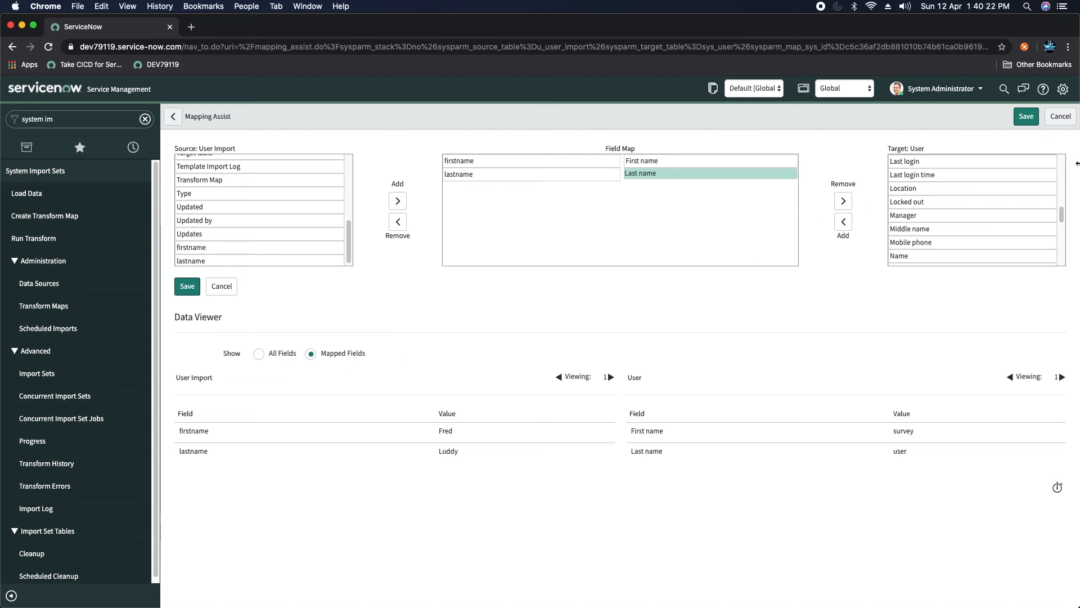
# Step: Save the field maps u_firstname→first_name and u_lastname→last_name
pyautogui.click(185, 288)
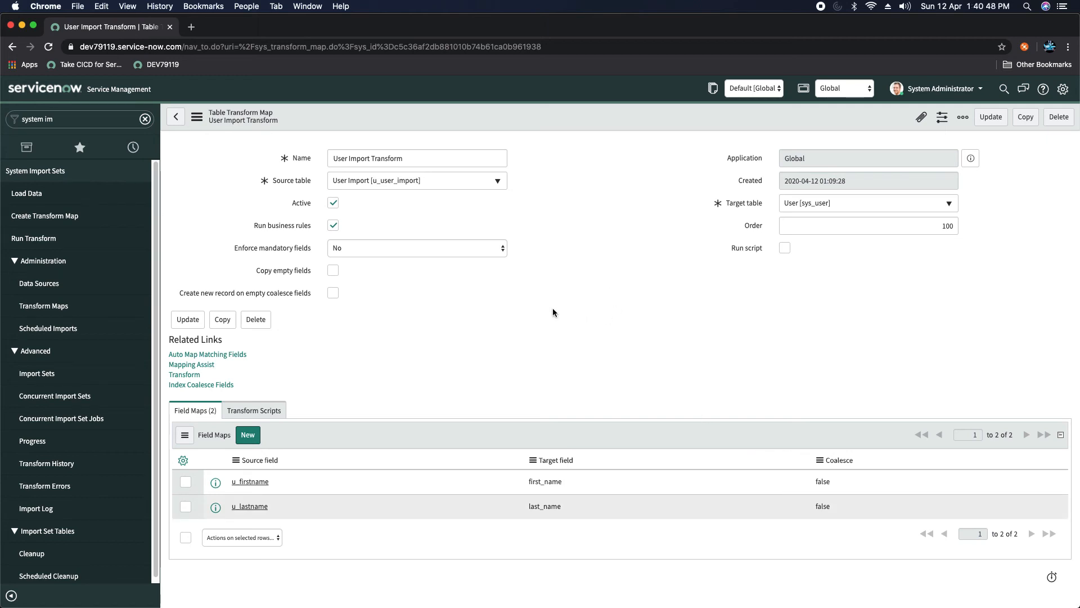
# Step: Open the user list in a new tab with sys_user.LIST from the navigator
pyautogui.click(124, 114)
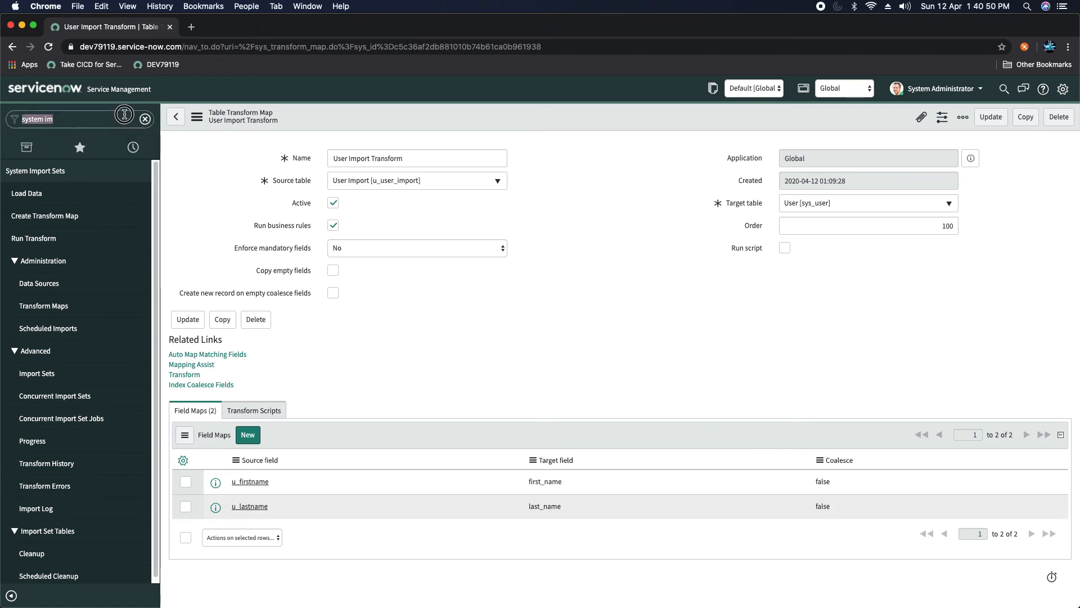
pyautogui.press('BackSpace')
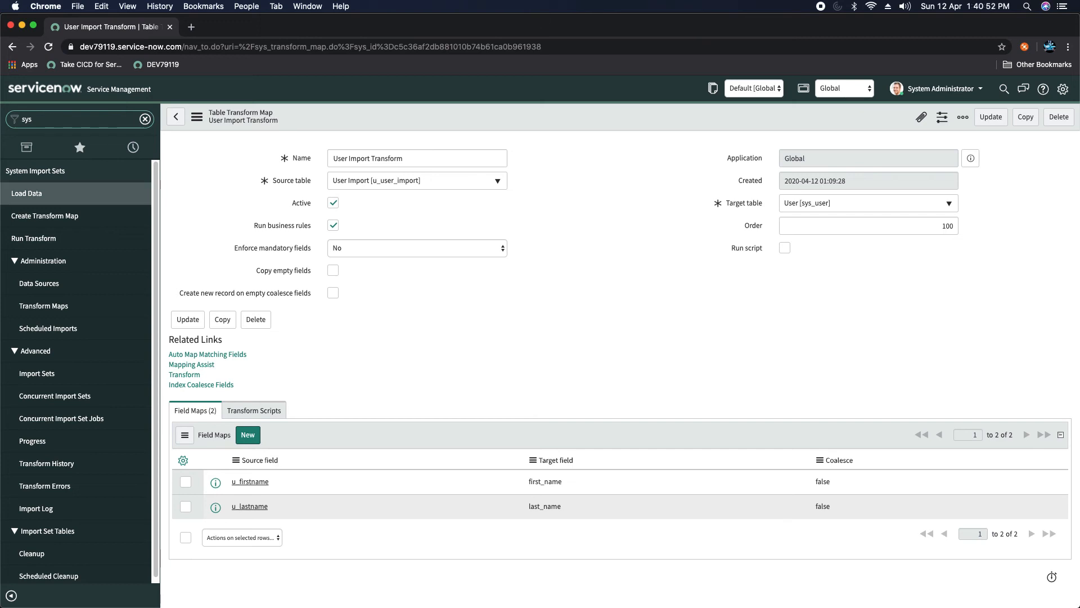
pyautogui.press('BackSpace')
pyautogui.press('BackSpace')
pyautogui.press('BackSpace')
pyautogui.write('sys_user>LIST')
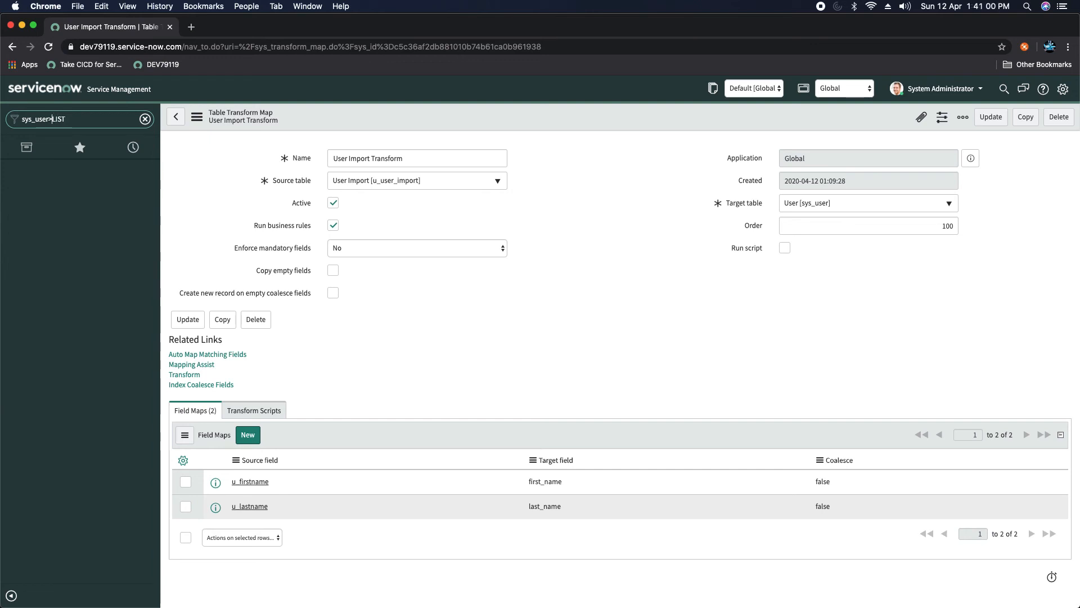
pyautogui.press('Left')
pyautogui.press('Left')
pyautogui.press('Left')
pyautogui.press('Left')
pyautogui.press('BackSpace')
pyautogui.write('.')
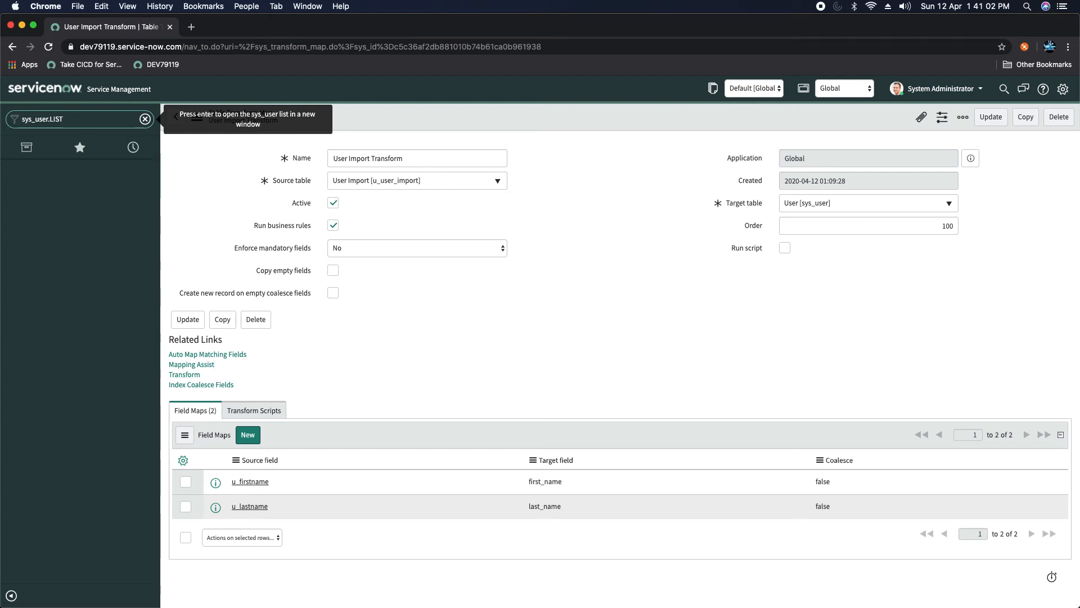
pyautogui.press('Return')
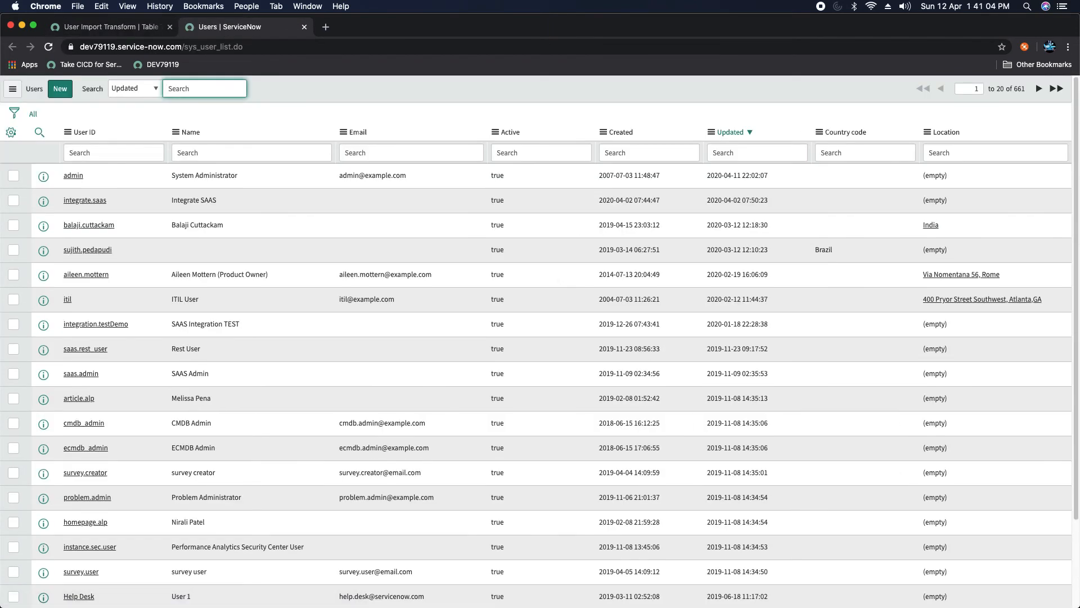
# Step: Sort the user list by Created, newest first, then return to the transform map tab
pyautogui.click(11, 133)
pyautogui.click(413, 201)
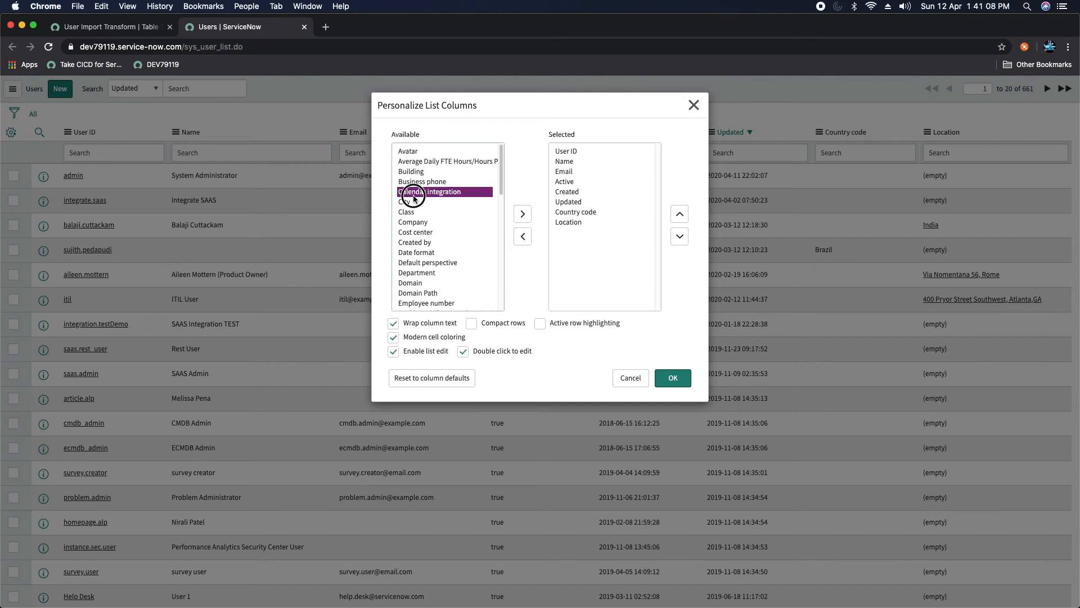
pyautogui.click(425, 244)
pyautogui.click(694, 105)
pyautogui.click(604, 131)
pyautogui.click(640, 151)
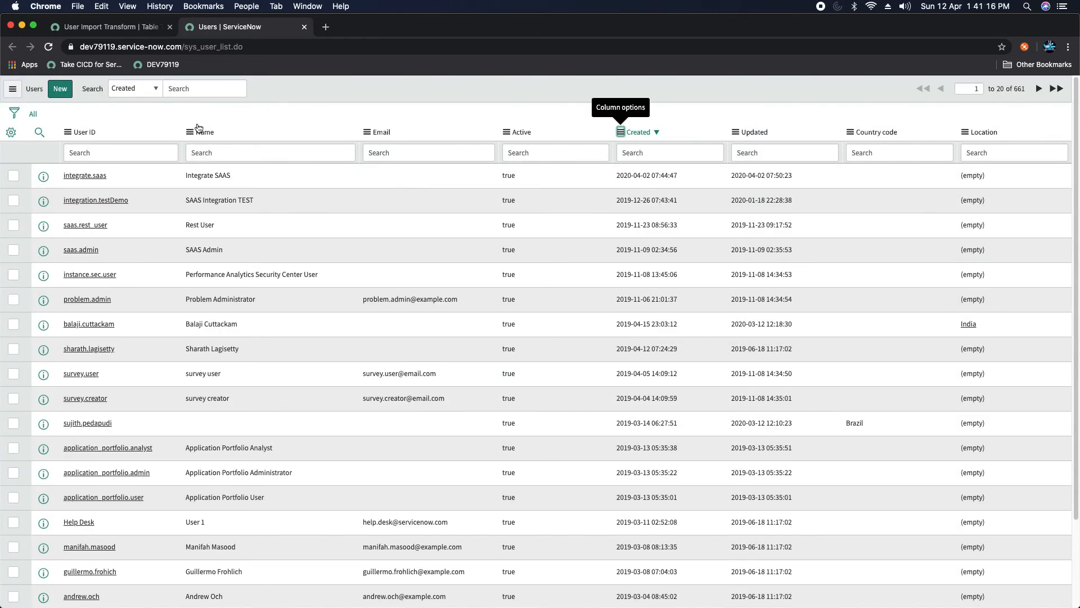
pyautogui.click(115, 27)
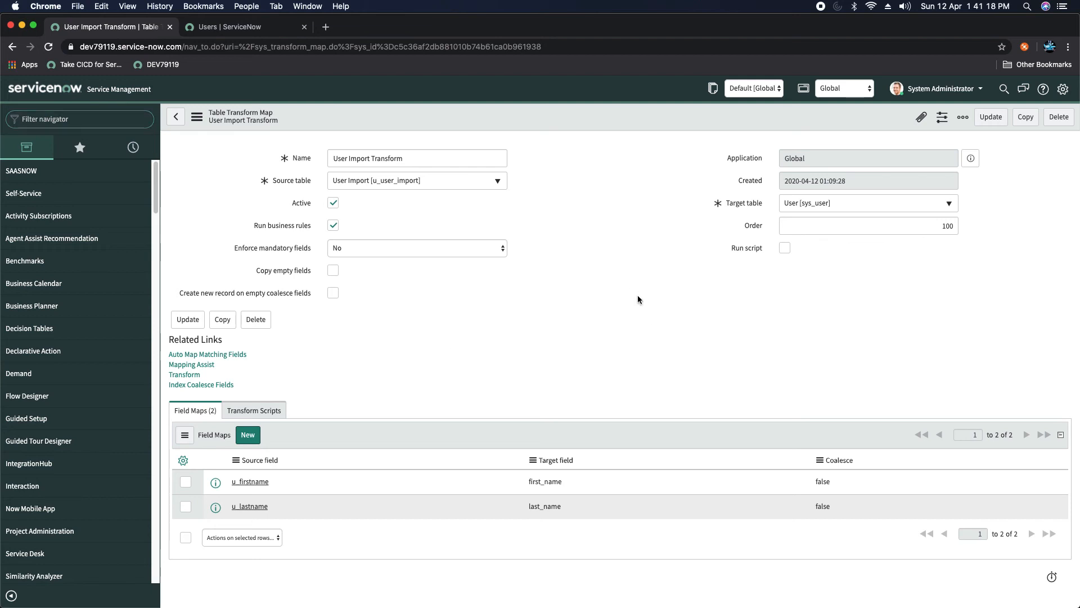
# Step: Run User Import Transform on import set ISET0010007 through the Transform related link
pyautogui.click(186, 376)
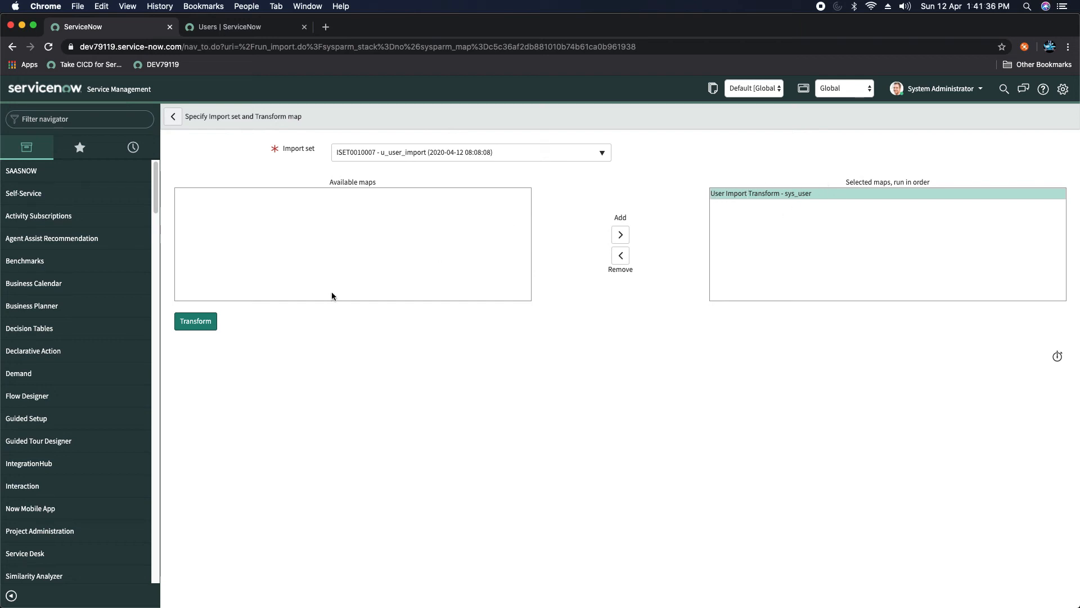
pyautogui.click(202, 321)
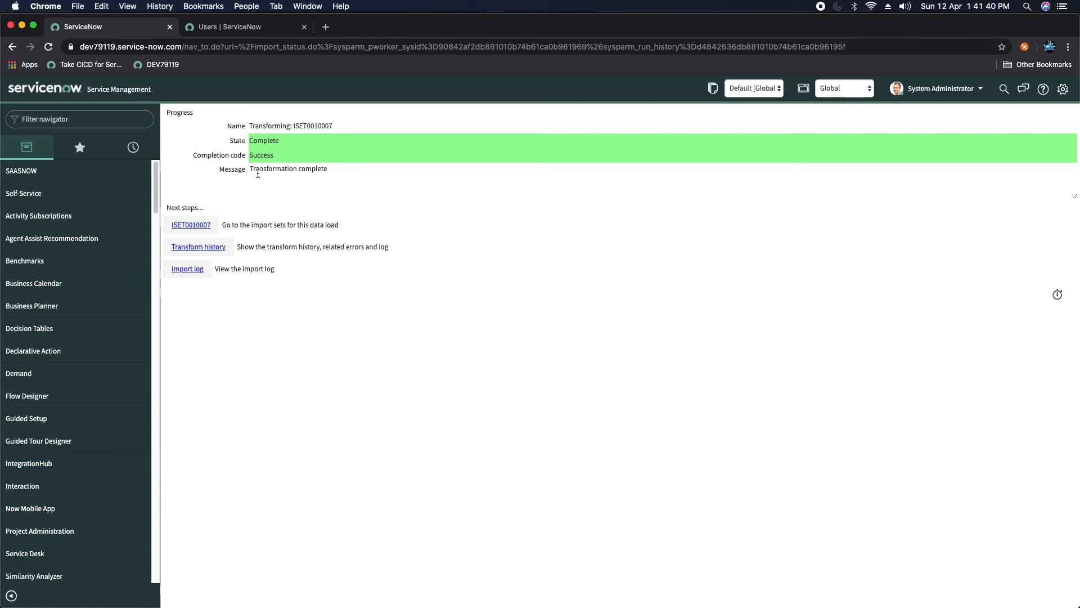
# Step: Check ISET0010007's transform run and three inserted rows, then bring up the Users tab
pyautogui.click(193, 226)
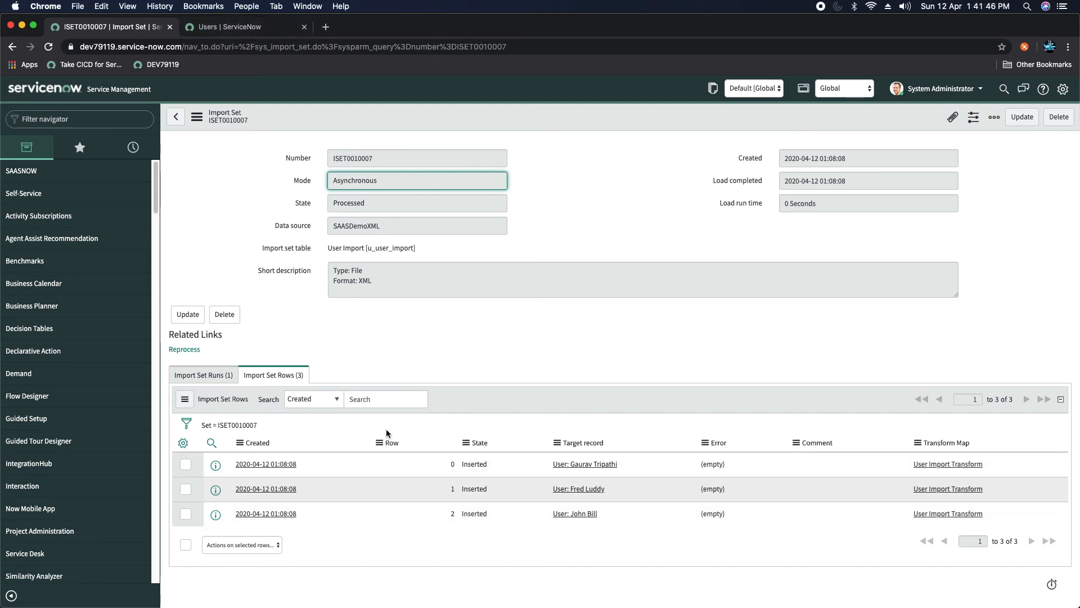
pyautogui.click(203, 375)
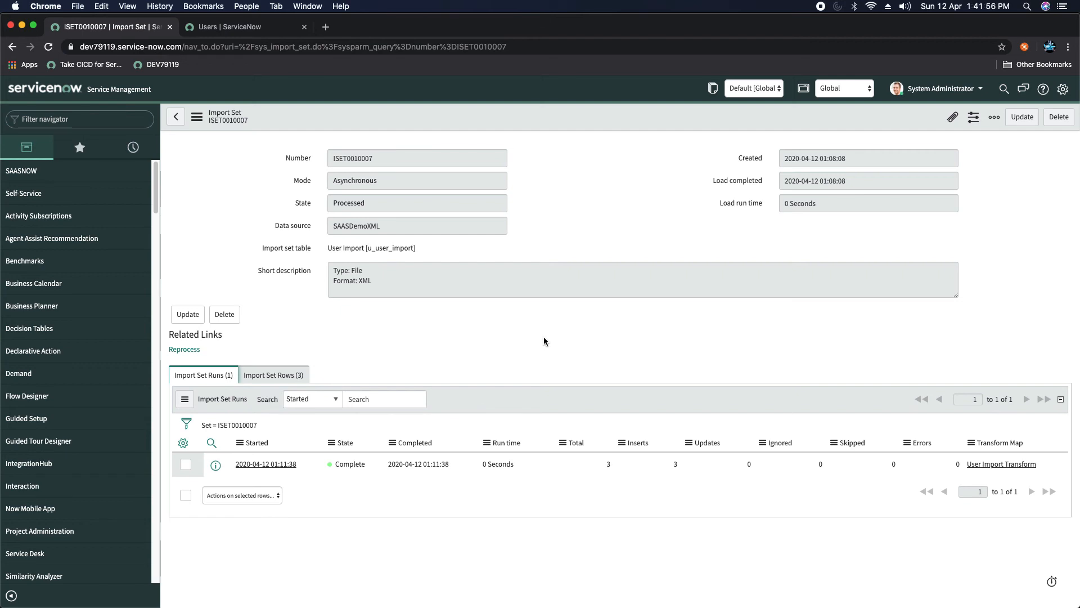
pyautogui.click(278, 374)
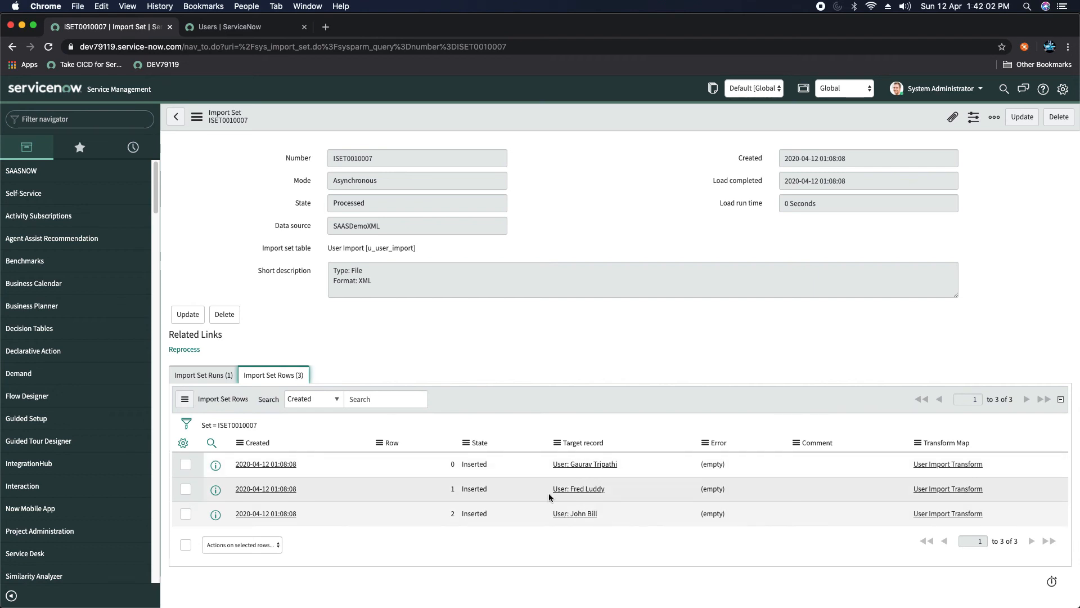
pyautogui.click(245, 28)
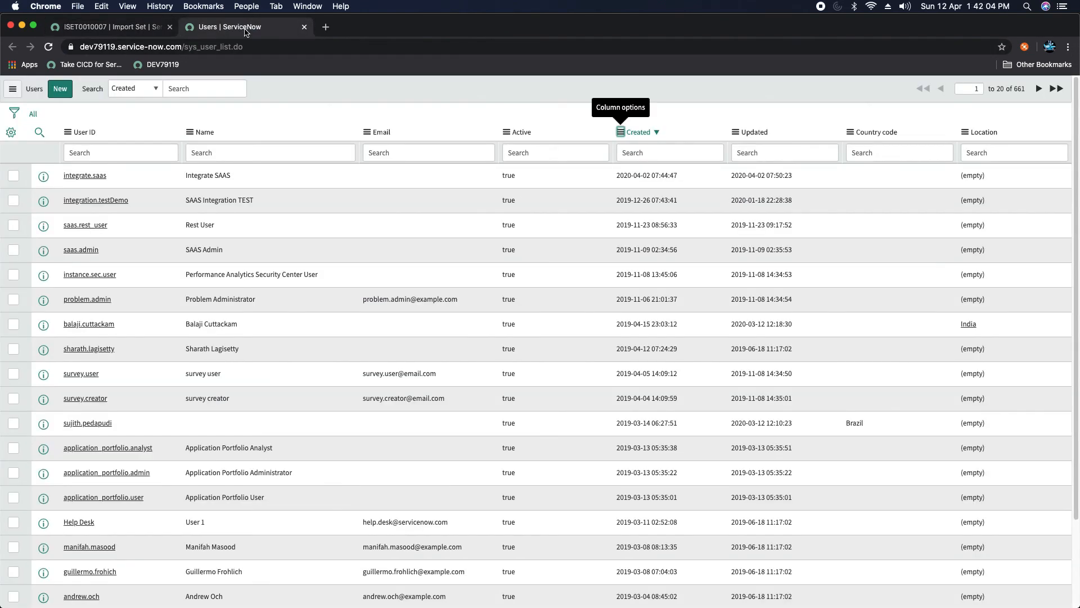
# Step: Refresh the Users list so the three XML-imported users appear at the top, totalling 664 records
pyautogui.click(12, 89)
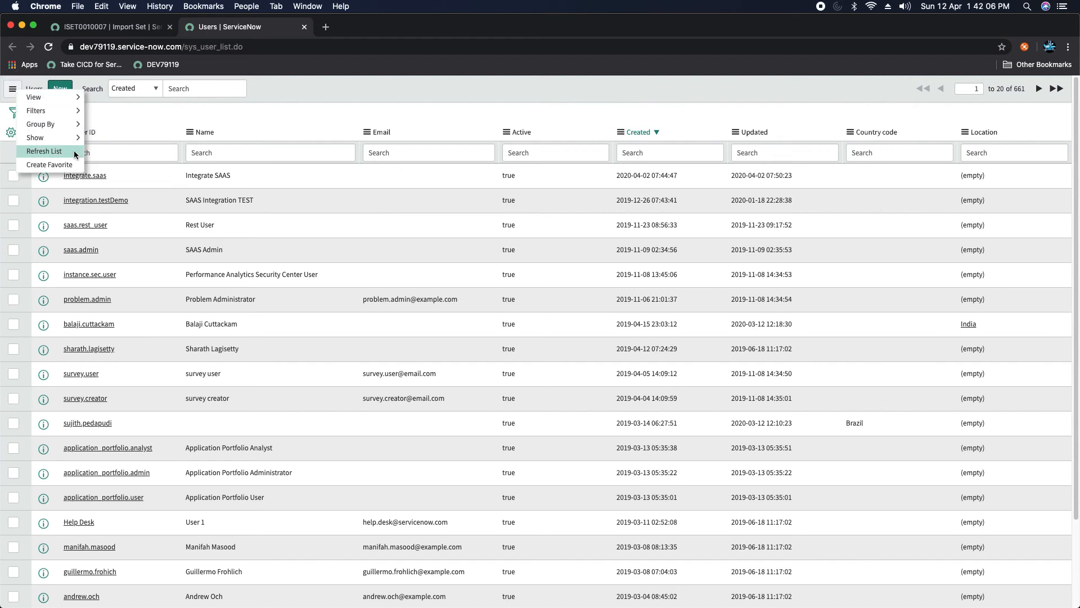
pyautogui.click(60, 152)
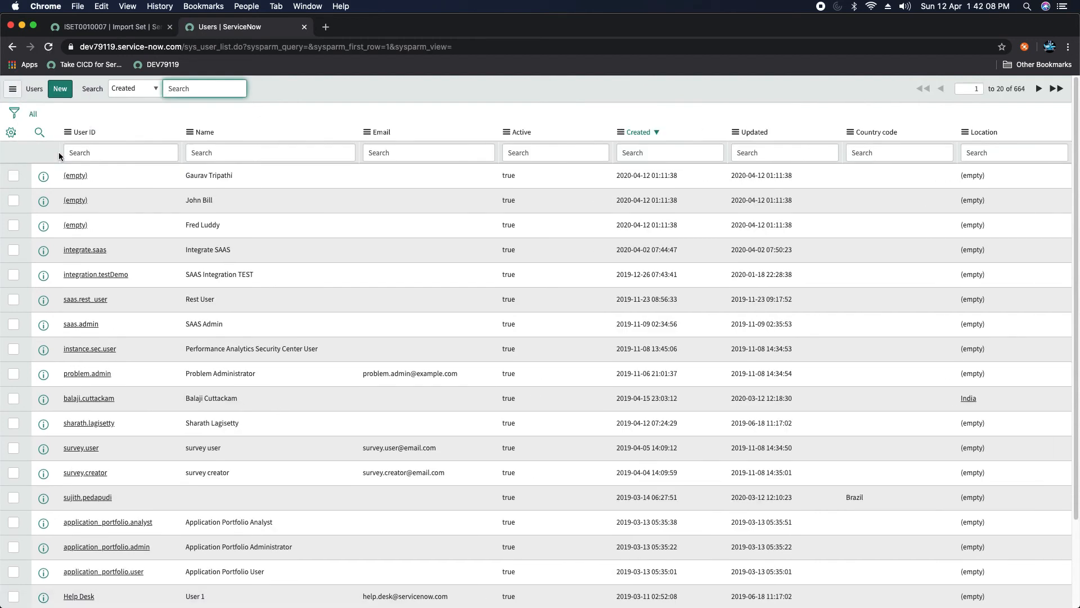
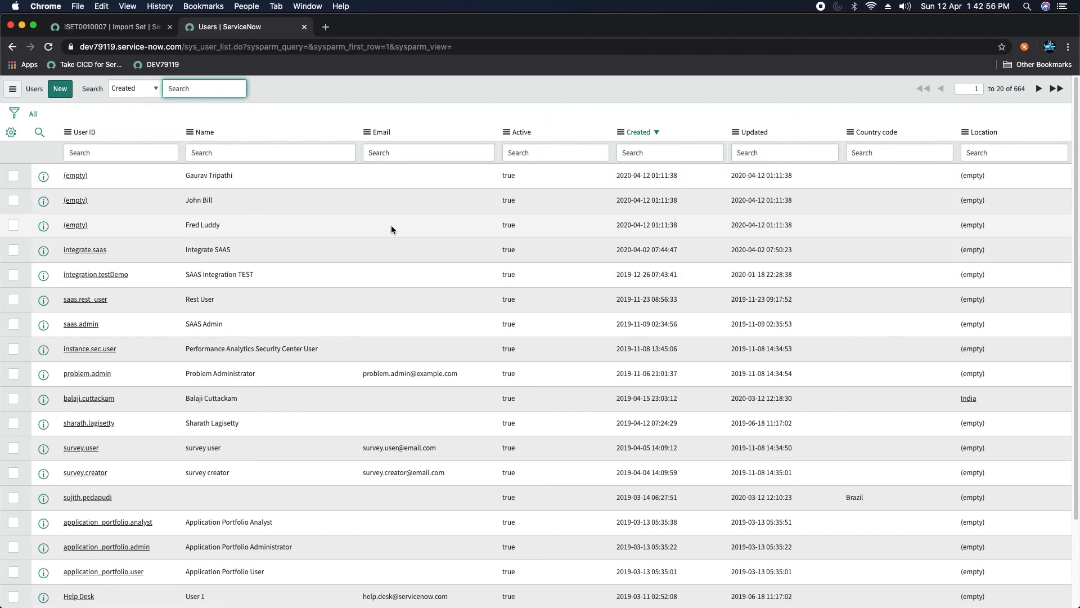
# Step: Return to the ISET0010007 import set and filter the navigator by 'system impo'
pyautogui.click(111, 26)
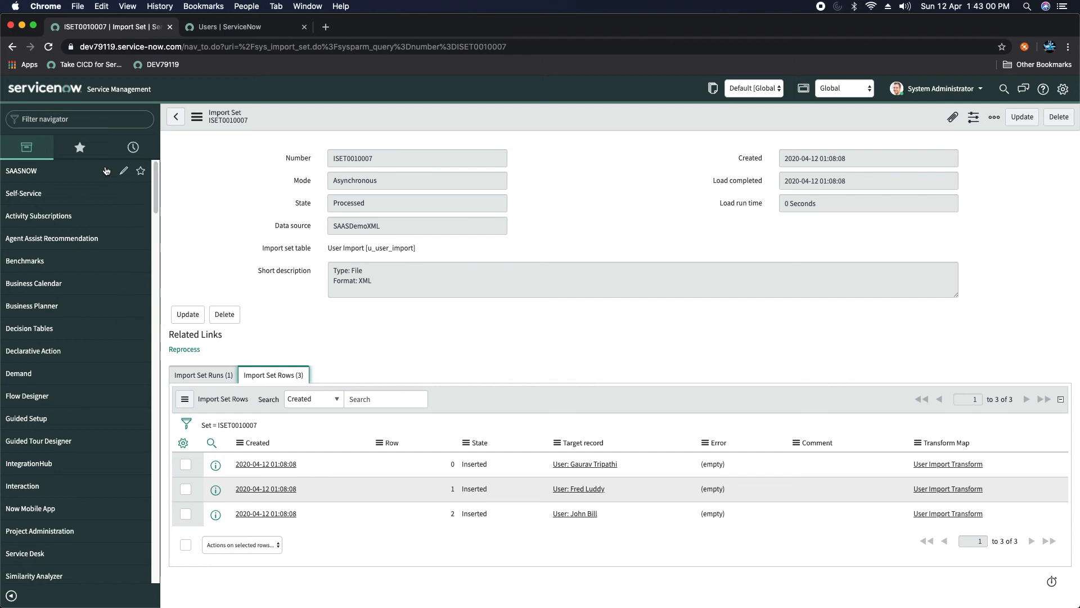
pyautogui.click(116, 122)
pyautogui.write('system impo')
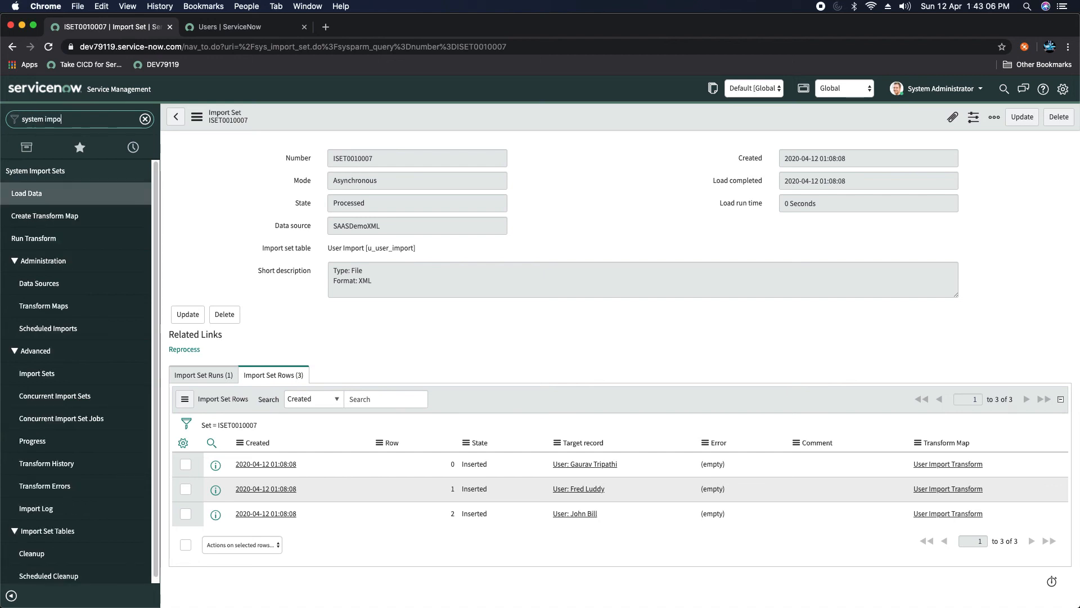
# Step: Open the Transform Maps list and select the User Import Transform map
pyautogui.click(37, 306)
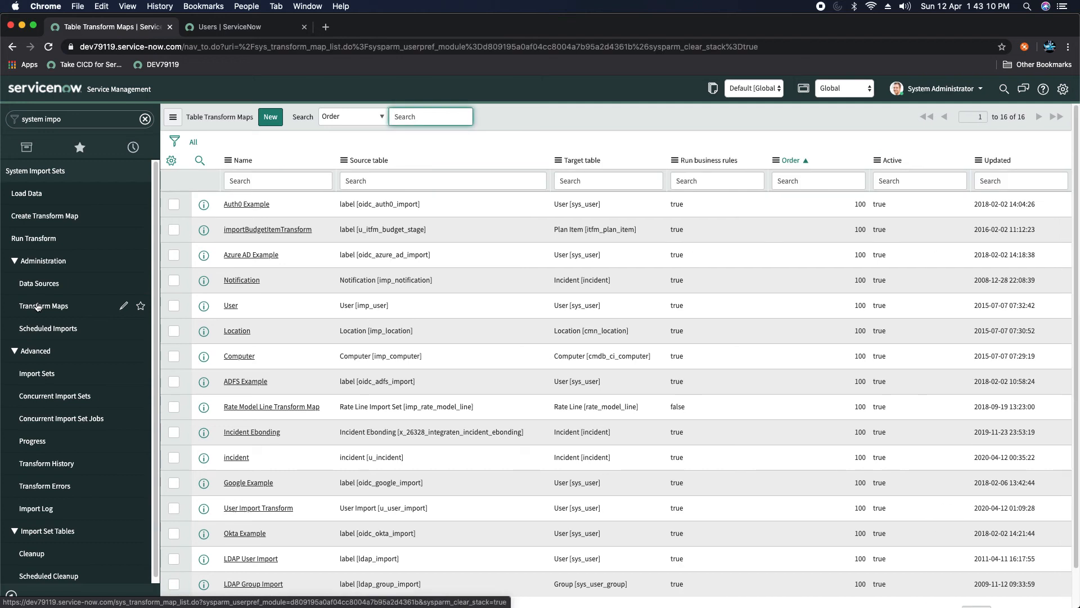
pyautogui.scroll(-2, 281, 344)
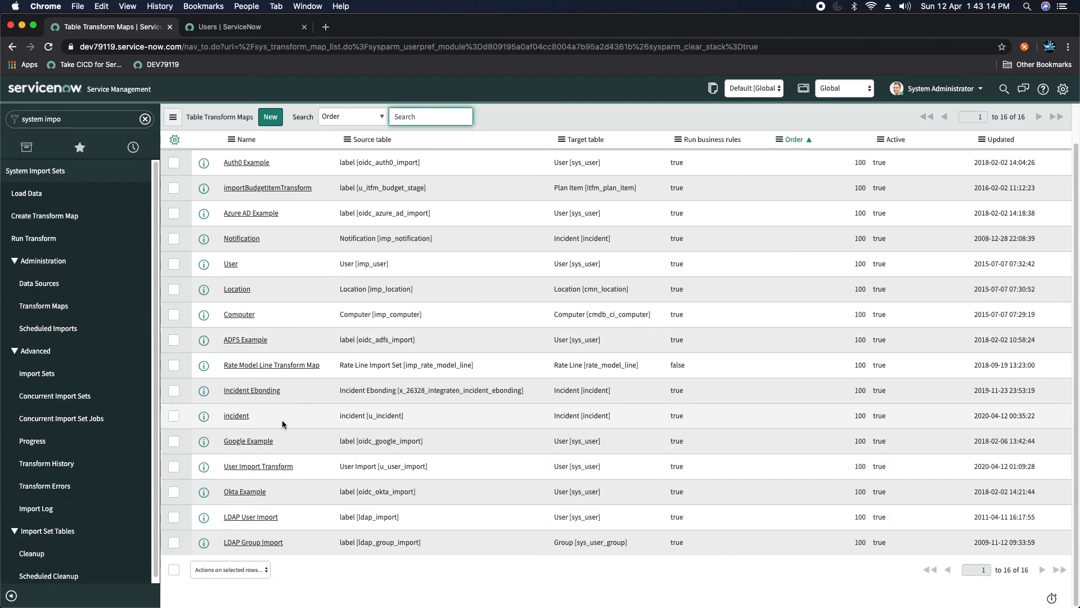
pyautogui.scroll(2, 281, 419)
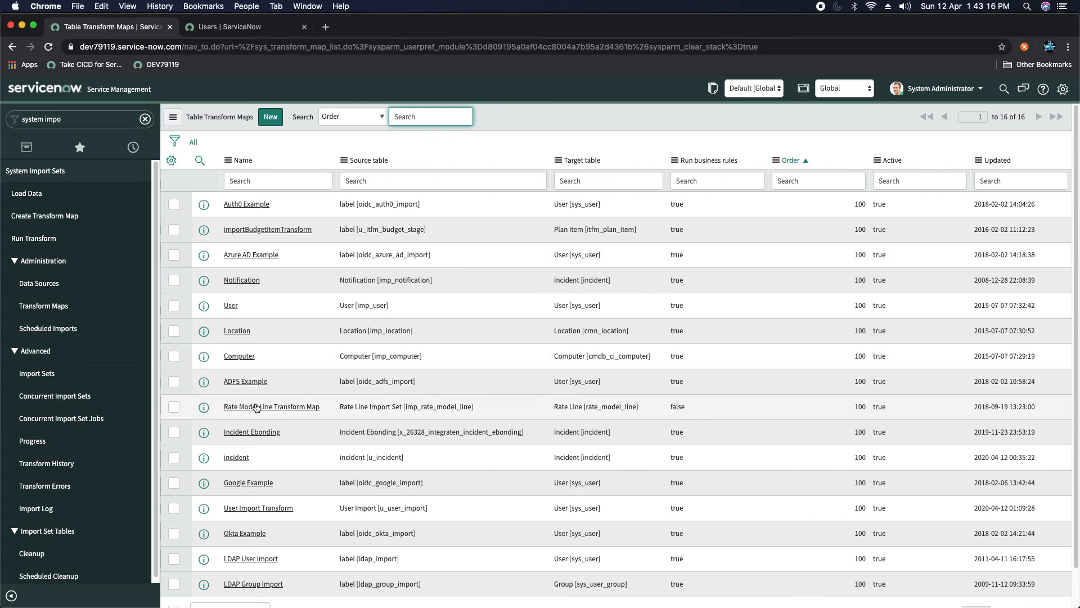
pyautogui.scroll(-2, 256, 404)
pyautogui.click(254, 467)
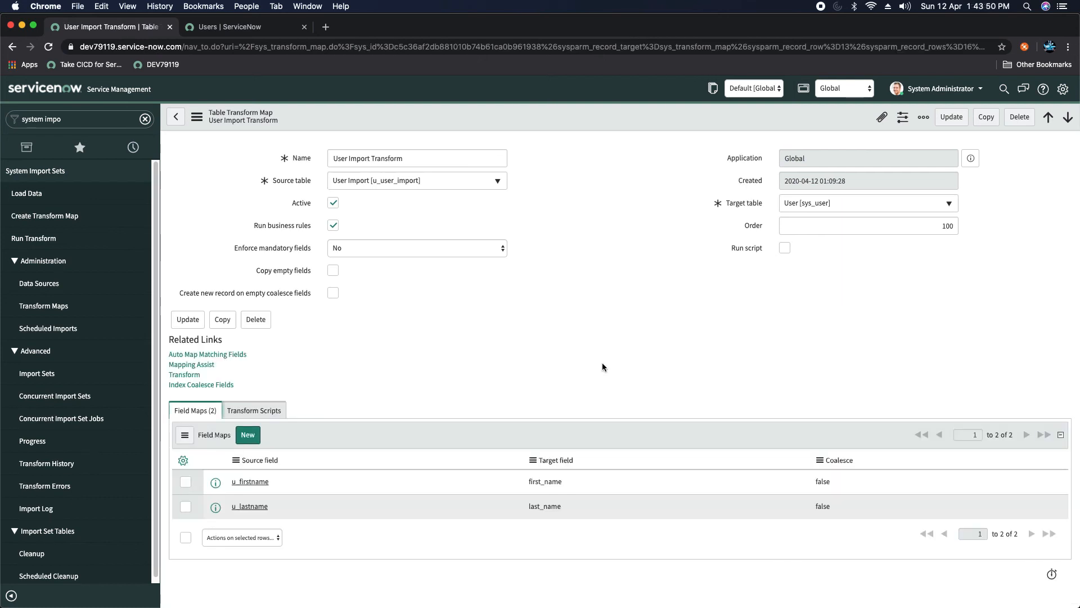
# Step: Enable Run script on User Import Transform and show its empty Transform Scripts list
pyautogui.click(784, 248)
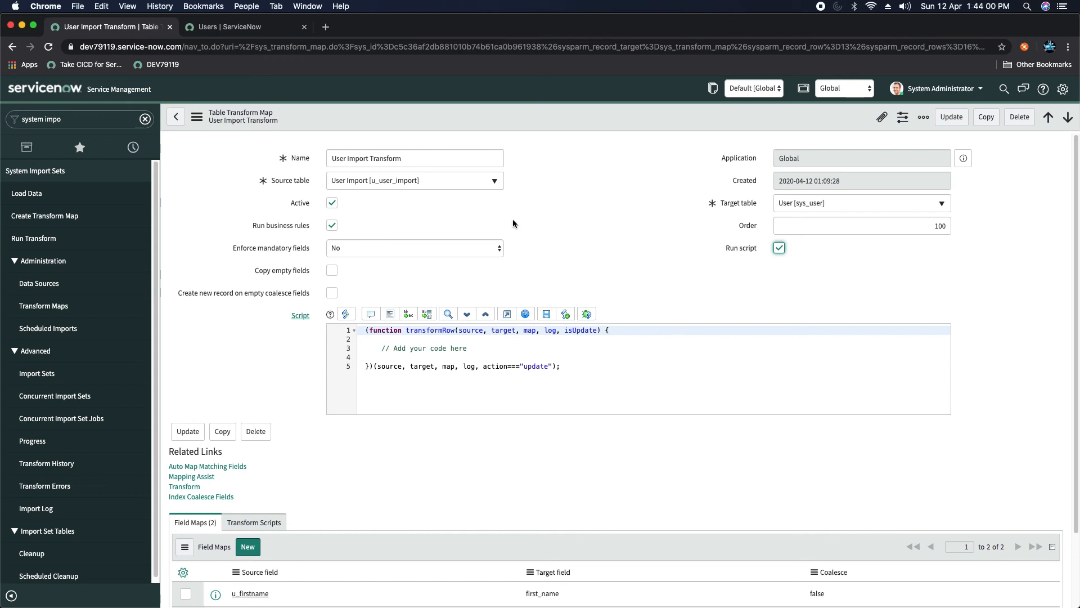
pyautogui.scroll(-3, 370, 387)
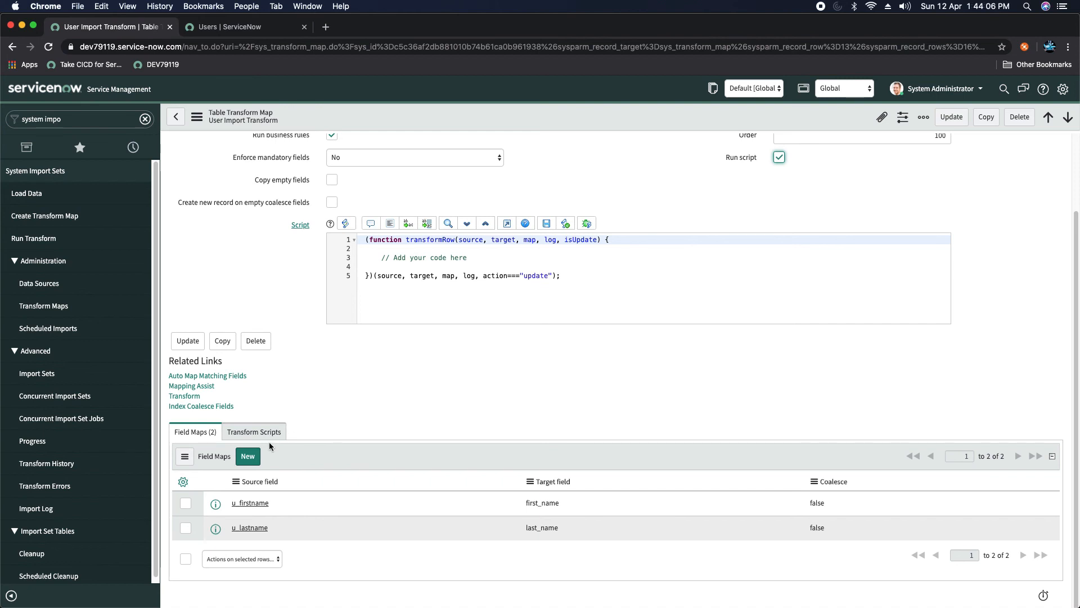
pyautogui.click(254, 433)
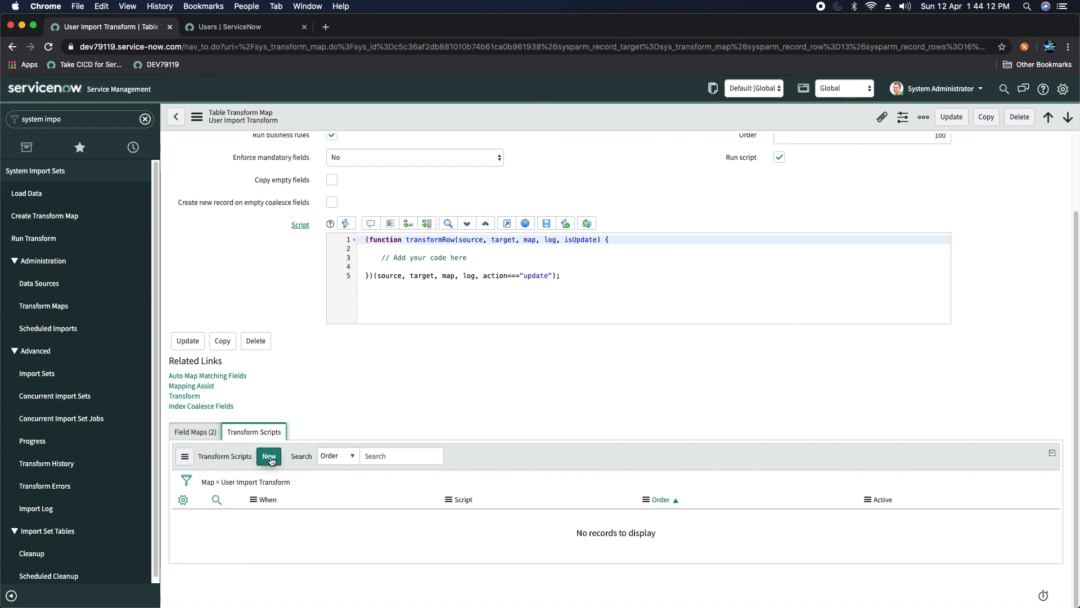
# Step: Start a new transform script, discard the unsaved change, and return to the Transform Maps list
pyautogui.click(270, 457)
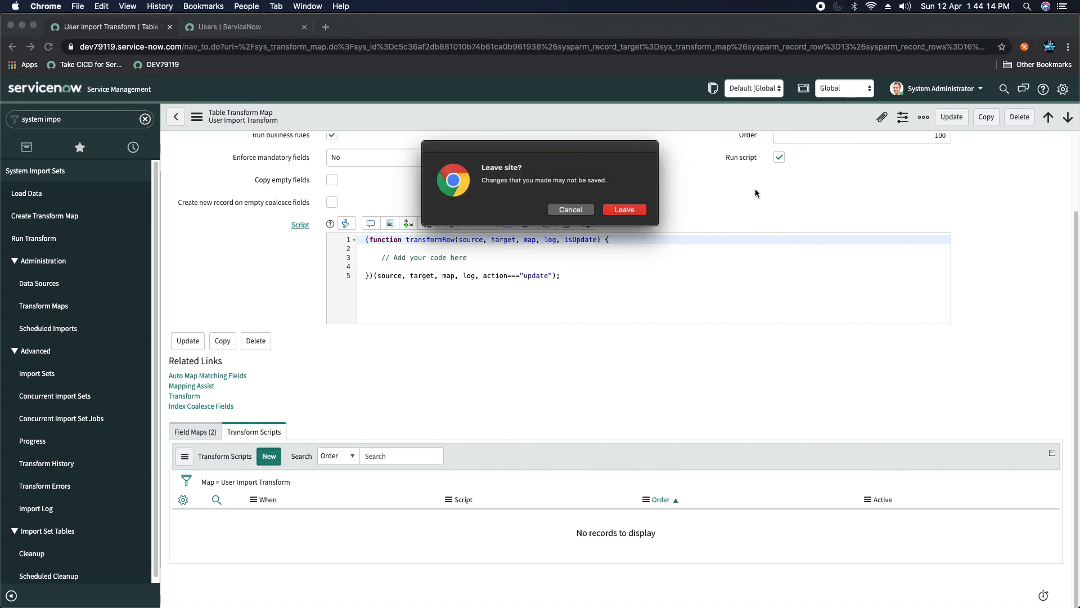
pyautogui.click(629, 212)
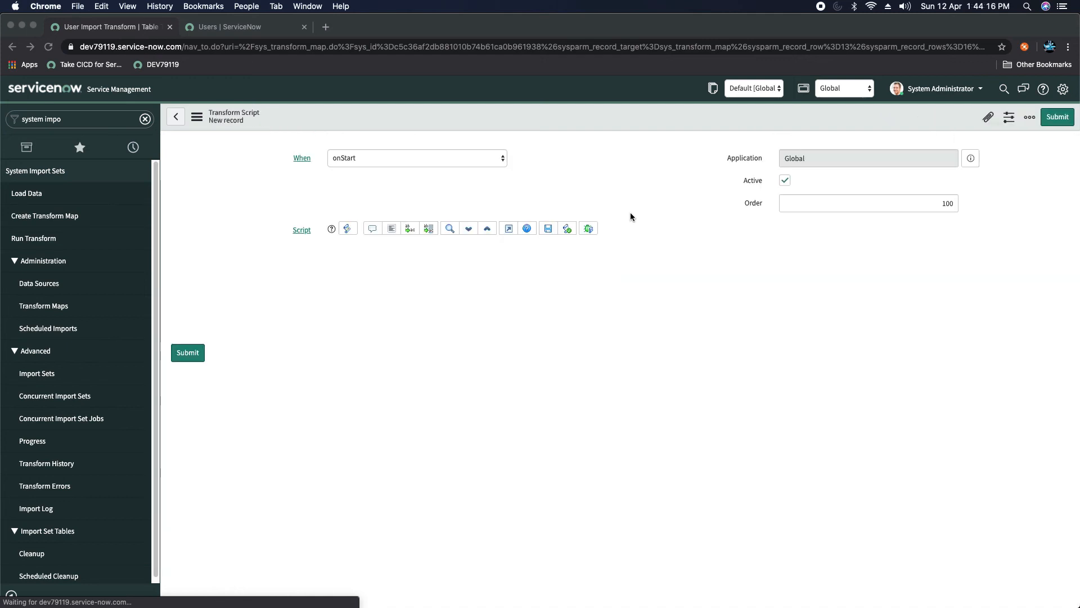
pyautogui.click(356, 158)
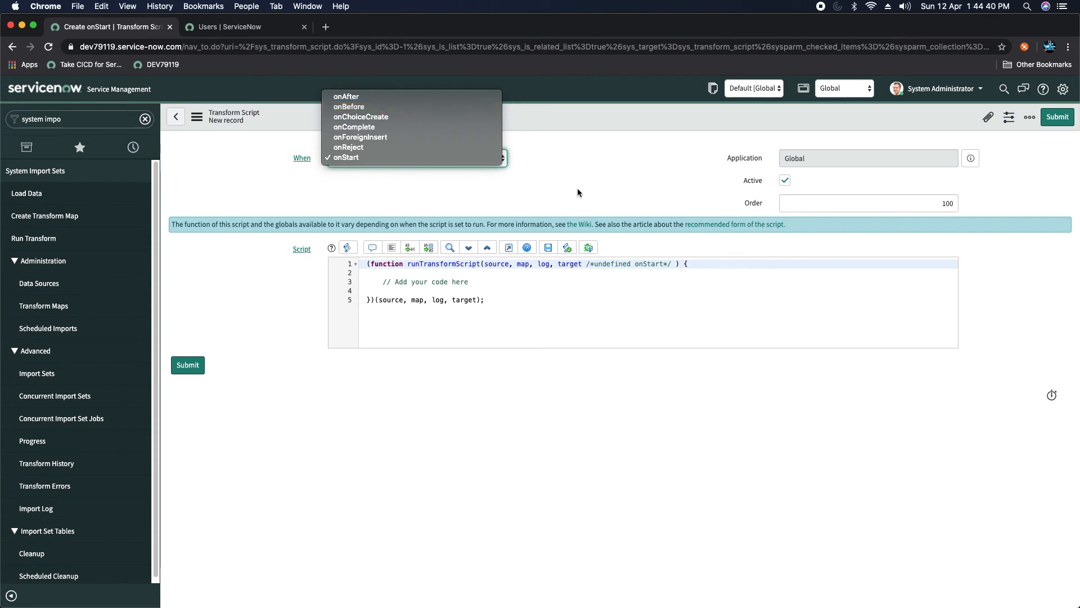
pyautogui.click(587, 170)
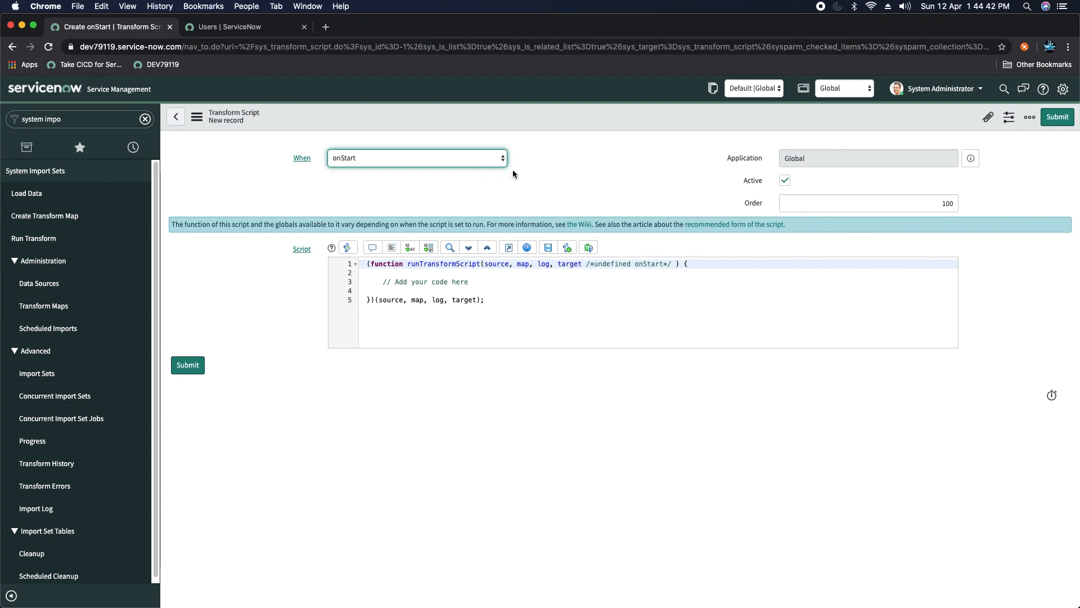
pyautogui.click(35, 305)
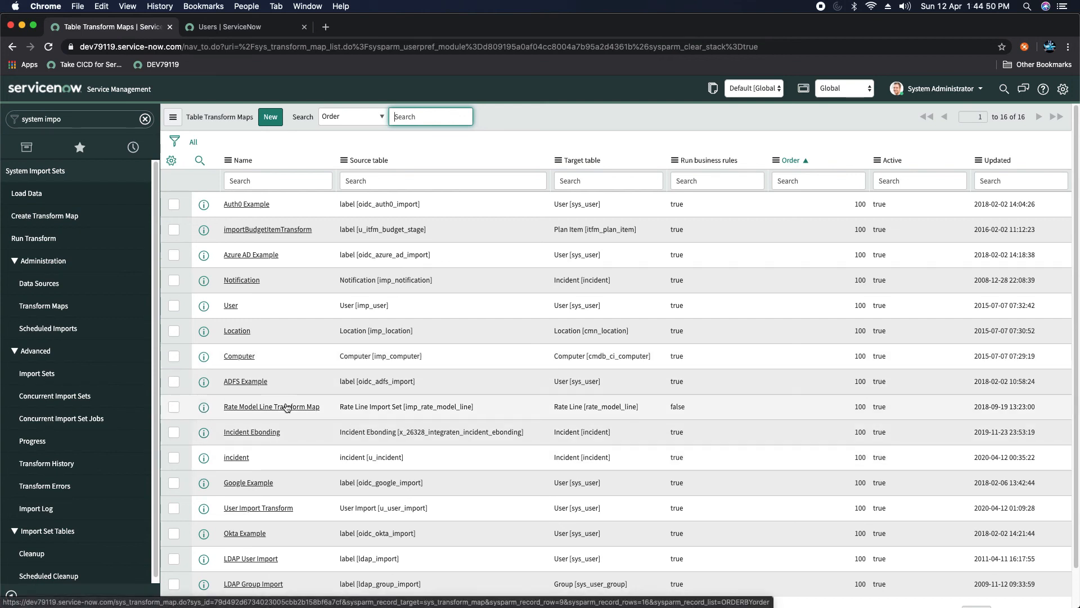
# Step: Reopen User Import Transform, enable Run script, and add a script line starting target.user_name
pyautogui.click(271, 510)
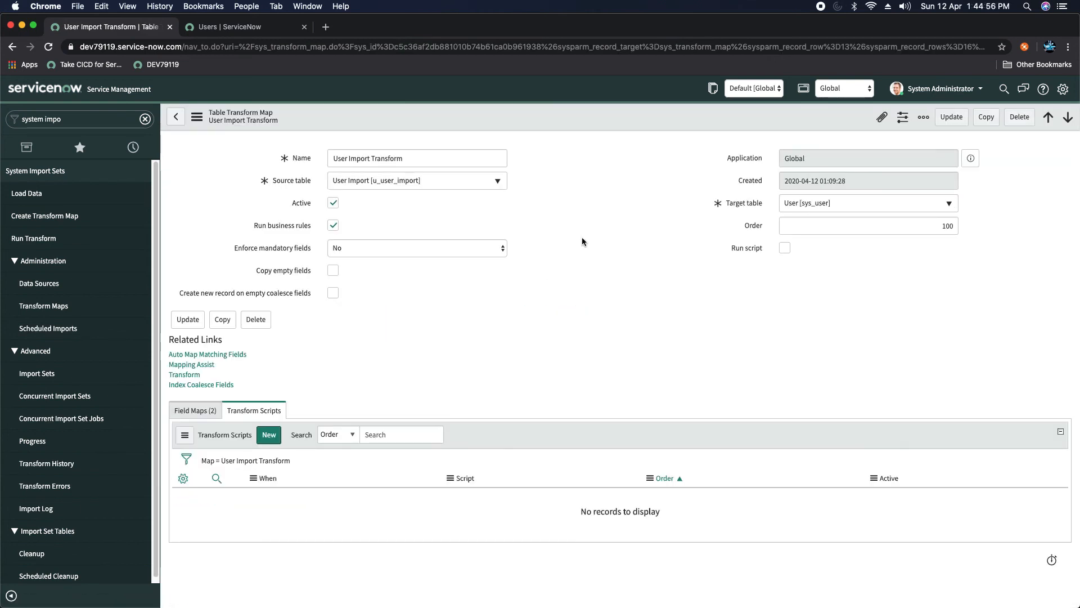
pyautogui.click(779, 248)
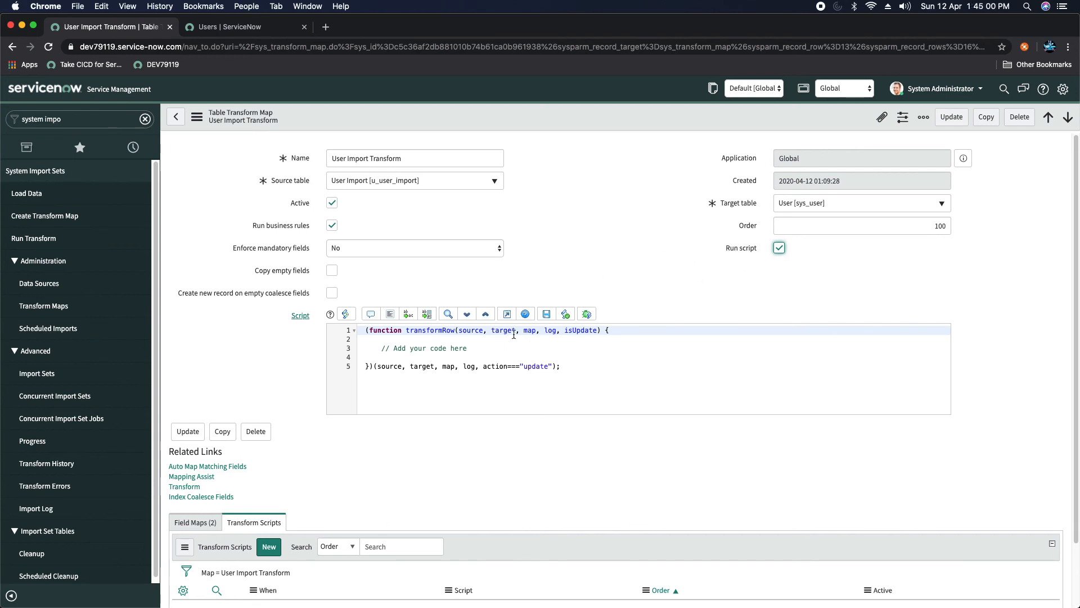
pyautogui.click(488, 346)
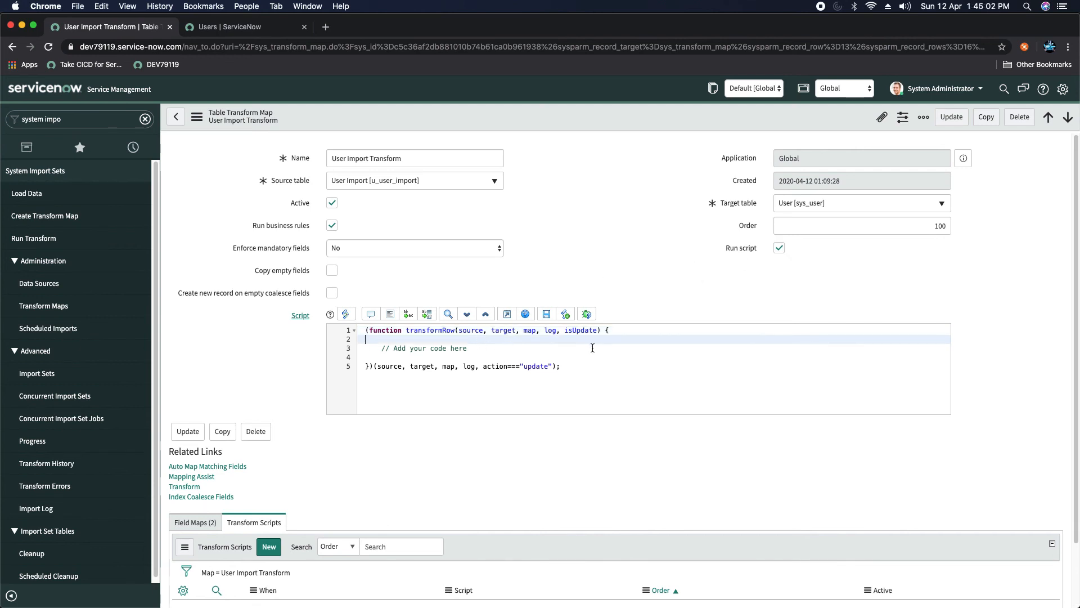
pyautogui.press('Return')
pyautogui.press('Return')
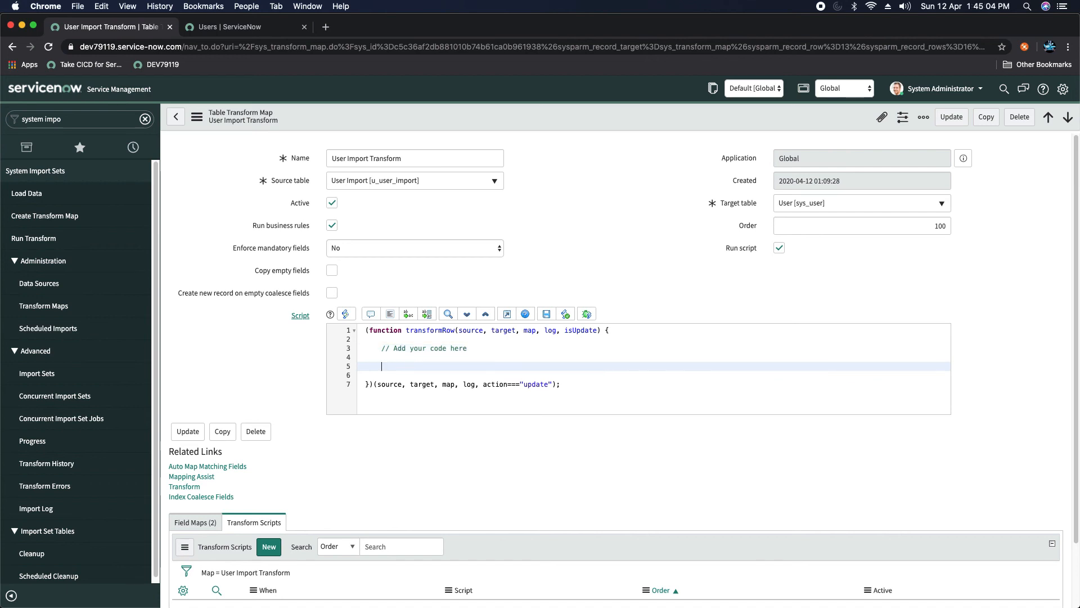
pyautogui.write('target.')
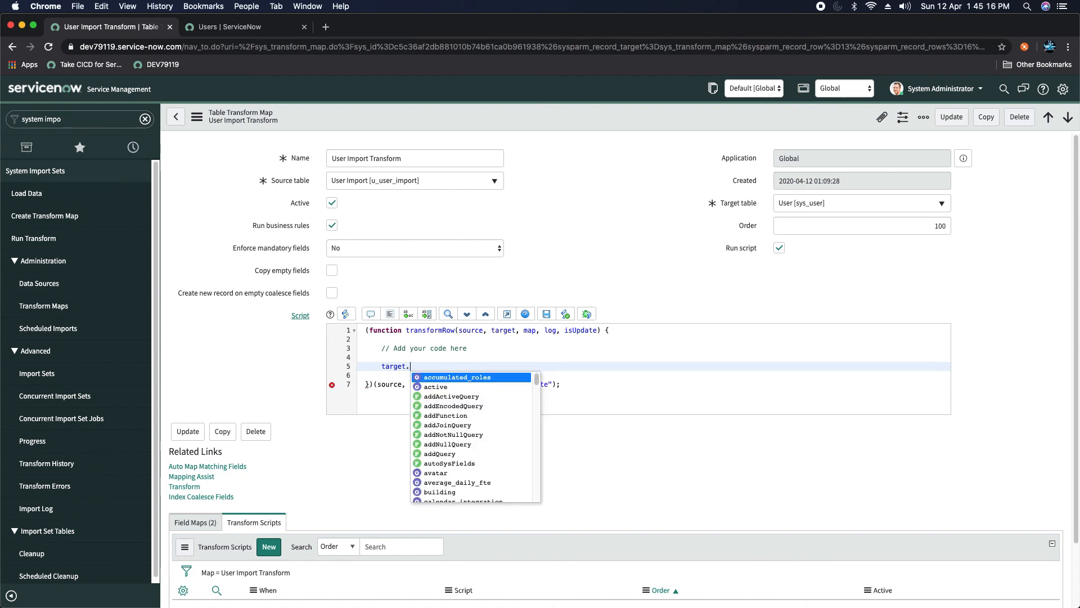
pyautogui.write('user')
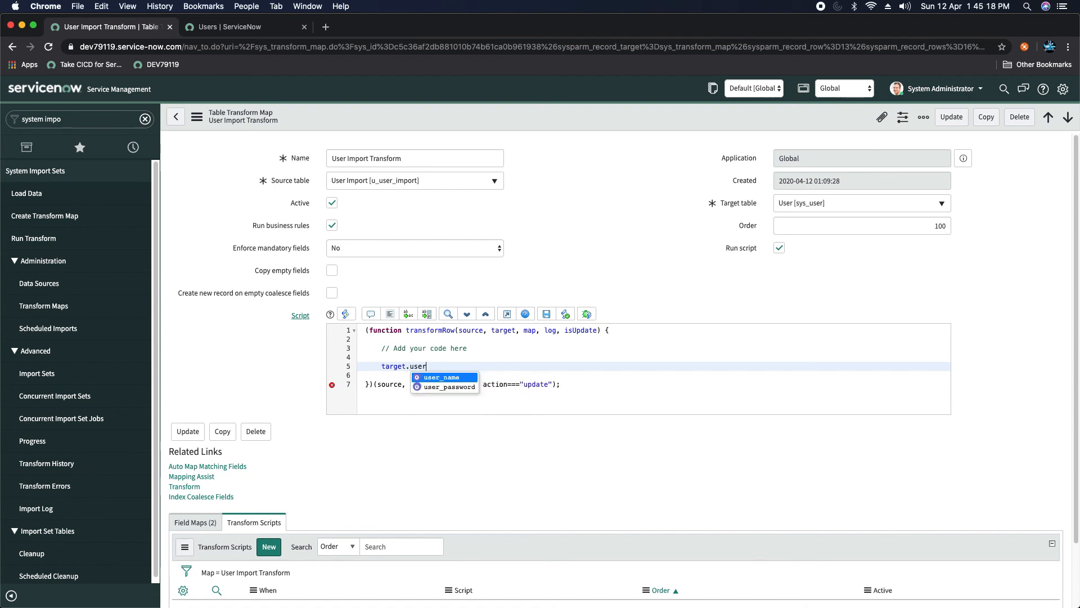
pyautogui.press('Return')
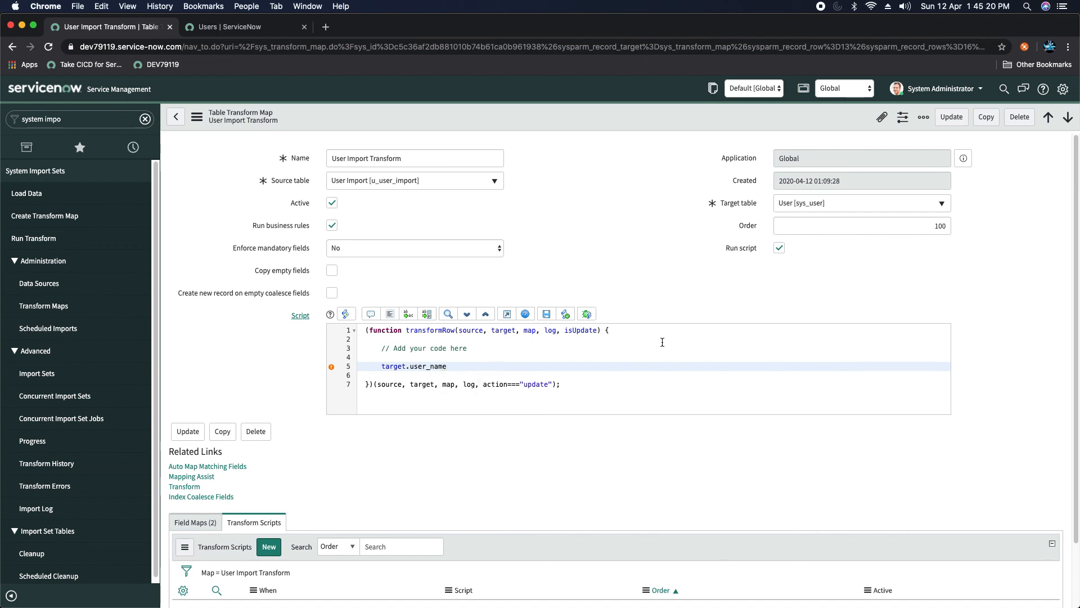
pyautogui.click(254, 26)
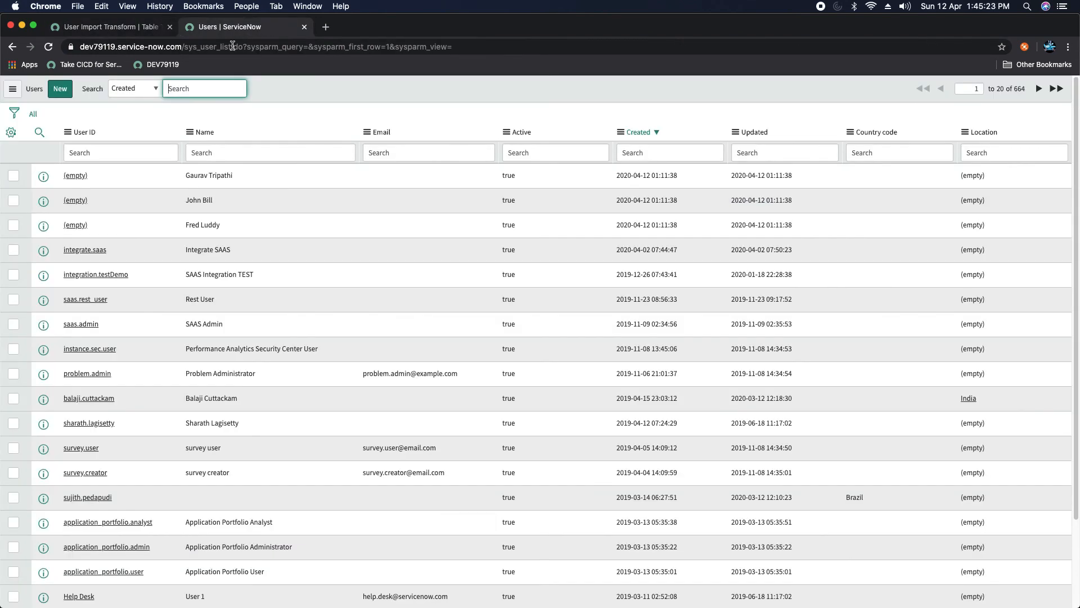
# Step: Go back to the User Import Transform tab to keep editing its script
pyautogui.click(115, 28)
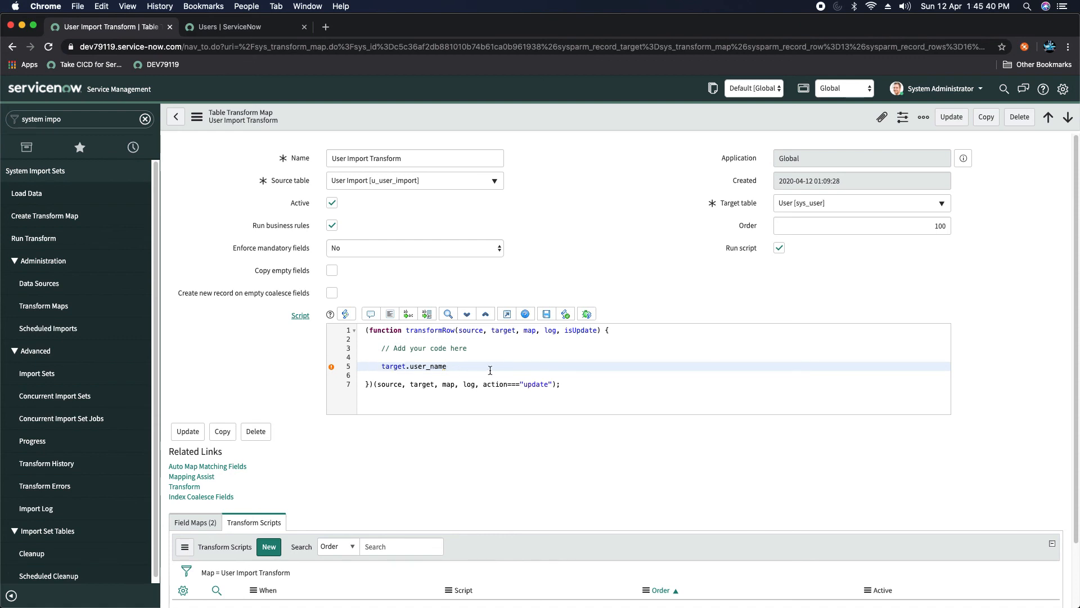
# Step: Finish the line as target.user_name = source.firstname + "." + source.lastname; and save the map
pyautogui.write('= source')
pyautogui.write('.')
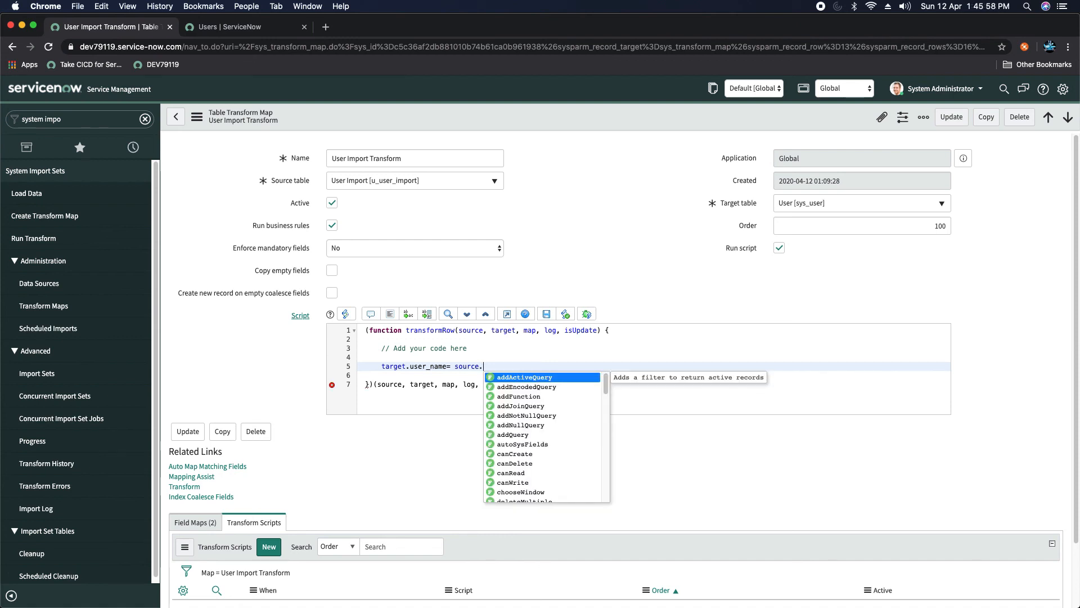
pyautogui.write('firsrtnae')
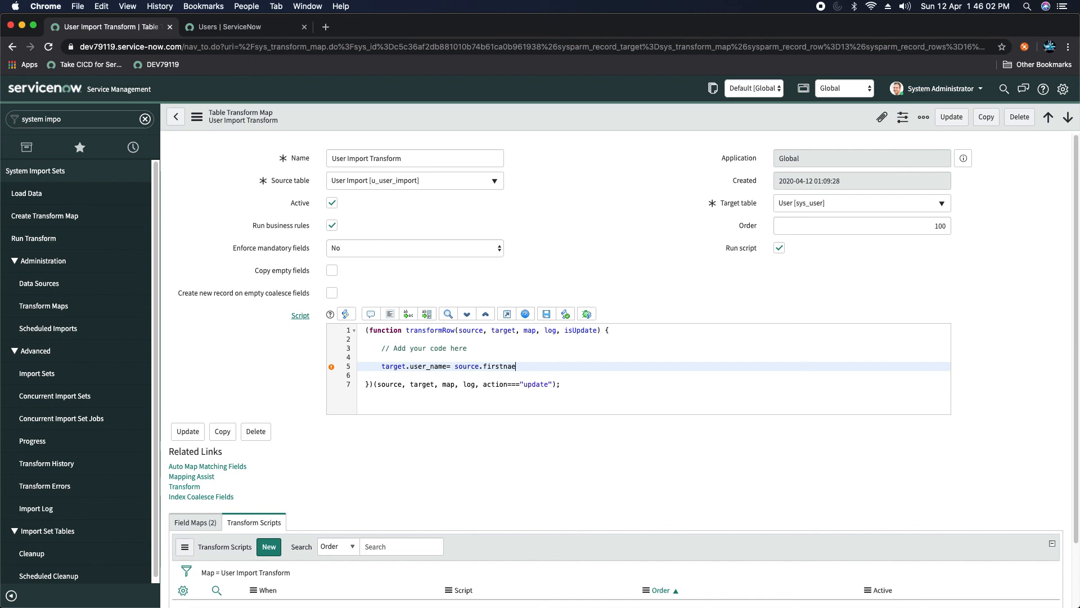
pyautogui.press('BackSpace')
pyautogui.write('me + "." + source.lastname;')
pyautogui.rightClick(584, 121)
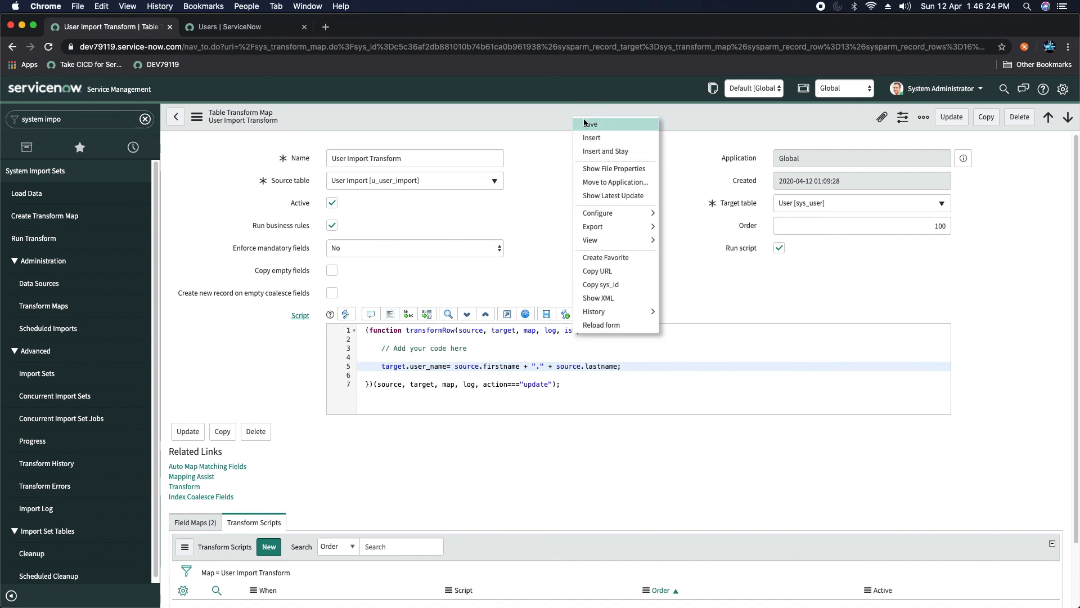
pyautogui.click(585, 123)
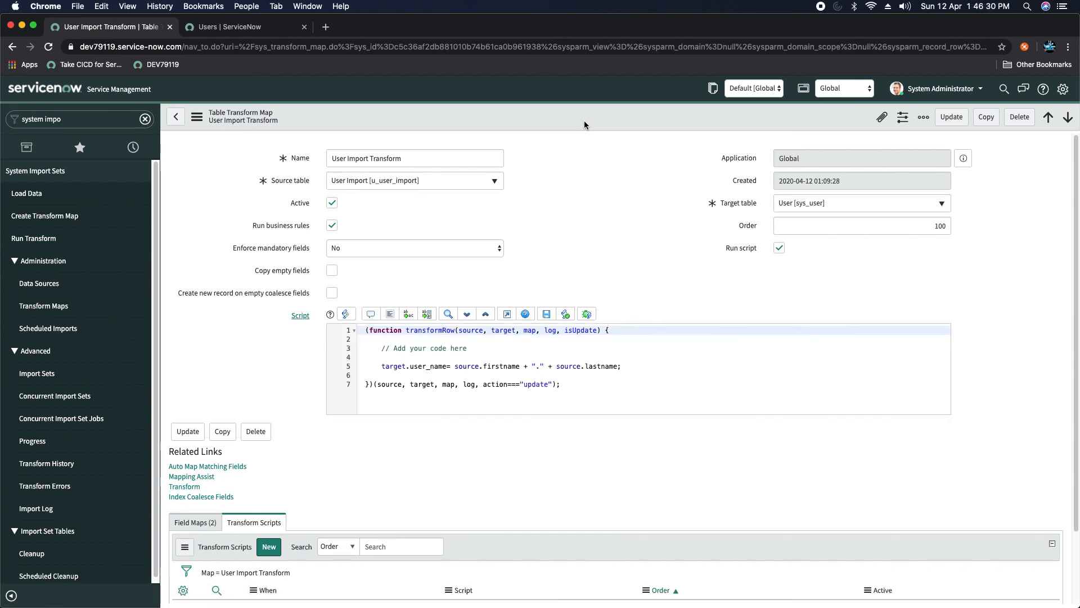
# Step: Load the data into the existing User Import [u_user_import] table, inserting 3 rows
pyautogui.click(29, 194)
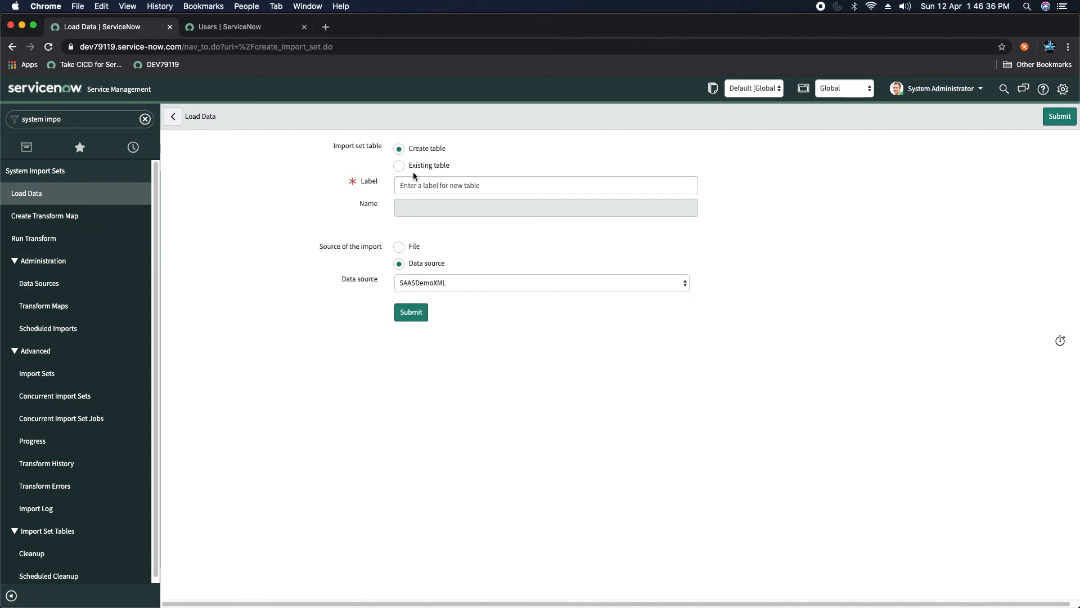
pyautogui.click(399, 166)
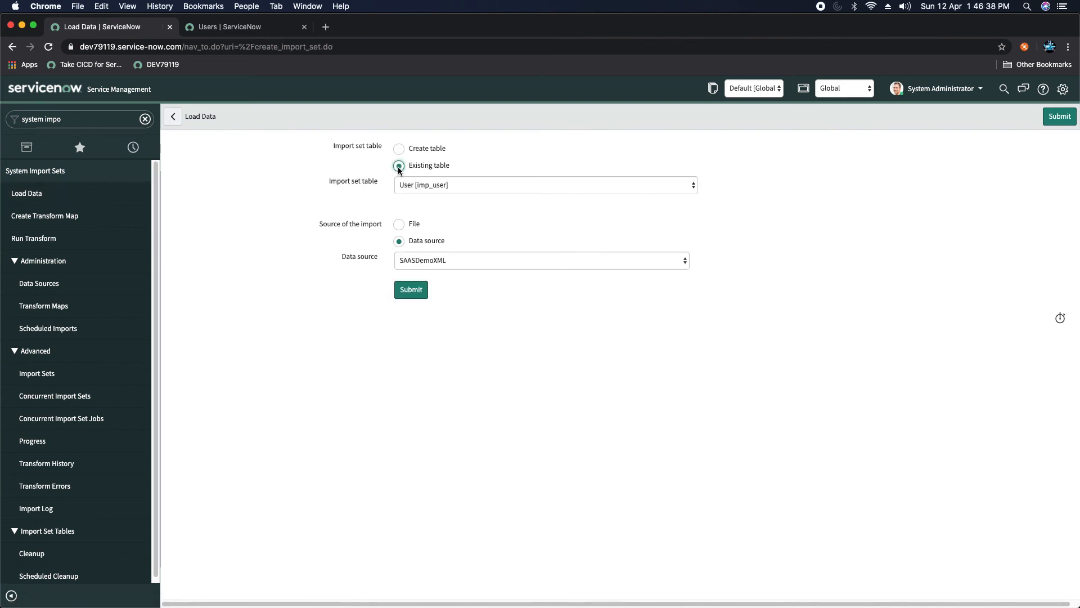
pyautogui.click(465, 186)
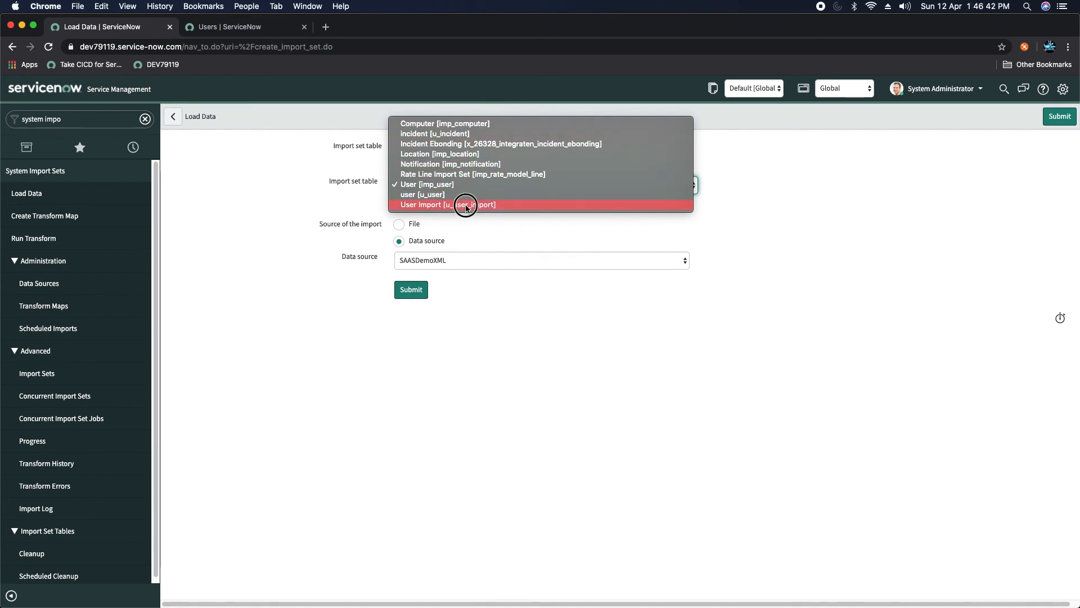
pyautogui.click(466, 206)
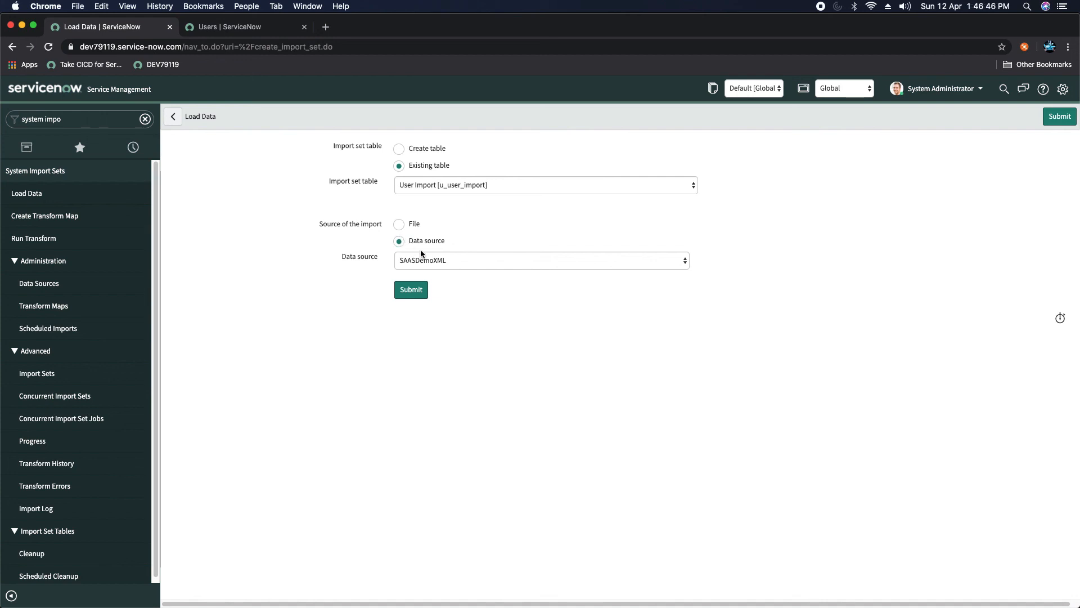
pyautogui.click(411, 291)
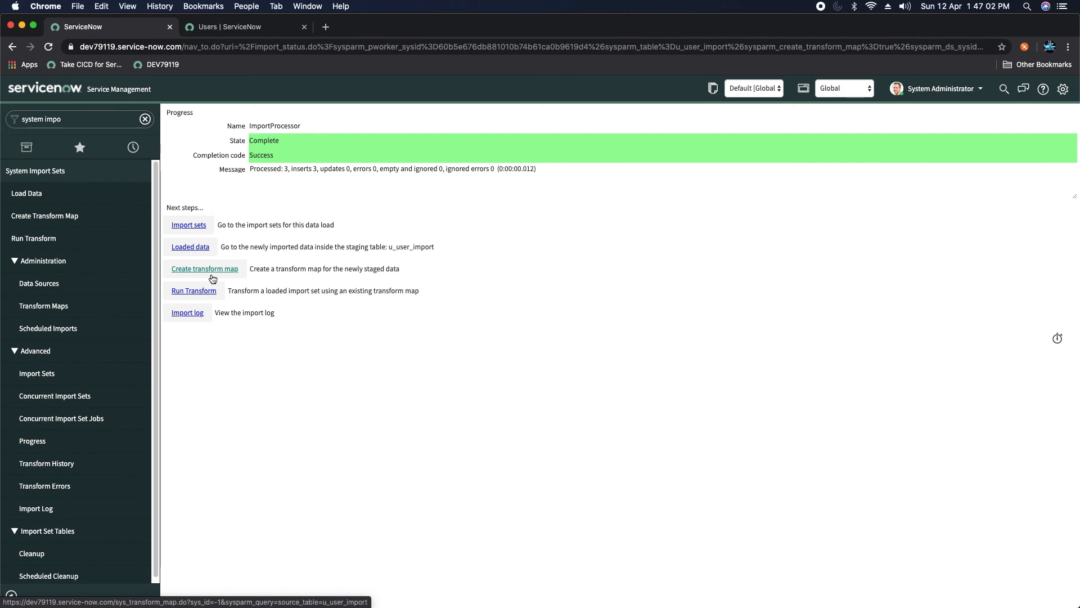
# Step: Go to Run Transform for import set ISET0010008 with User Import Transform selected
pyautogui.click(200, 291)
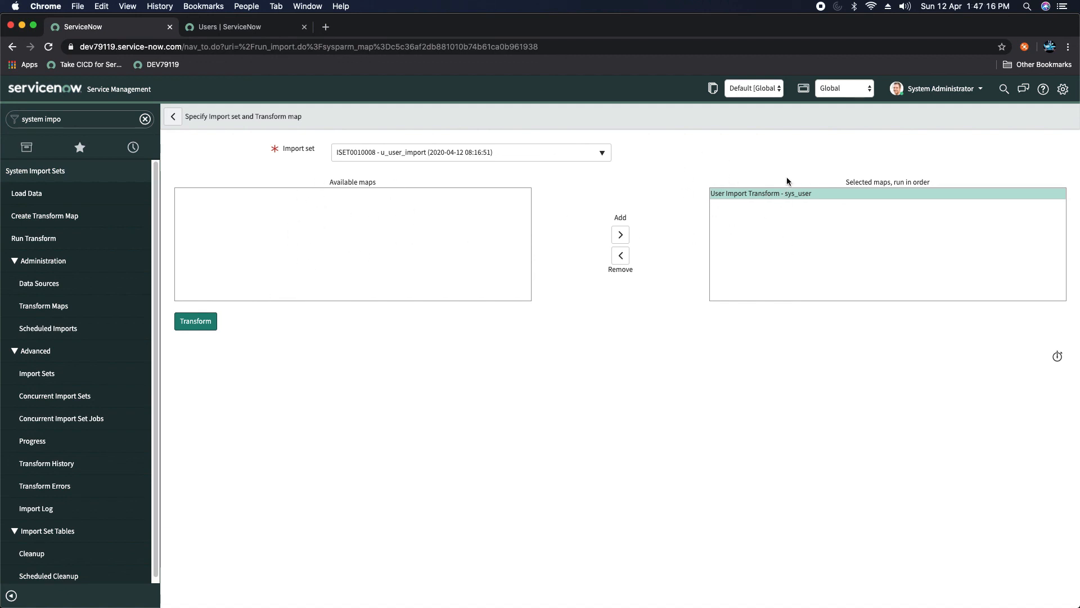
# Step: Transform ISET0010008 and open its record: one user inserted, two rows failed
pyautogui.click(196, 325)
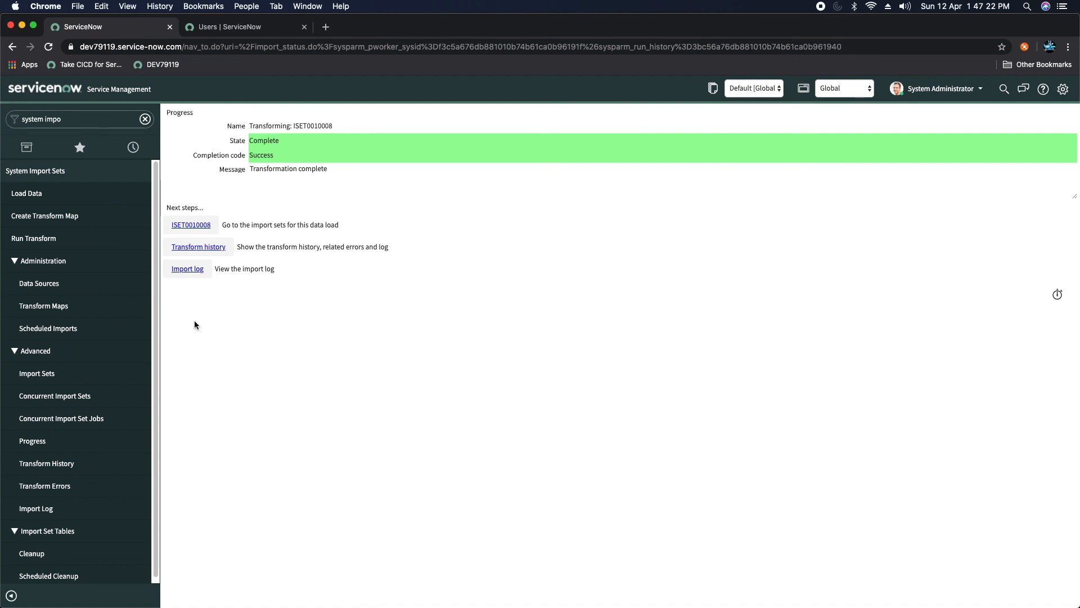
pyautogui.click(191, 225)
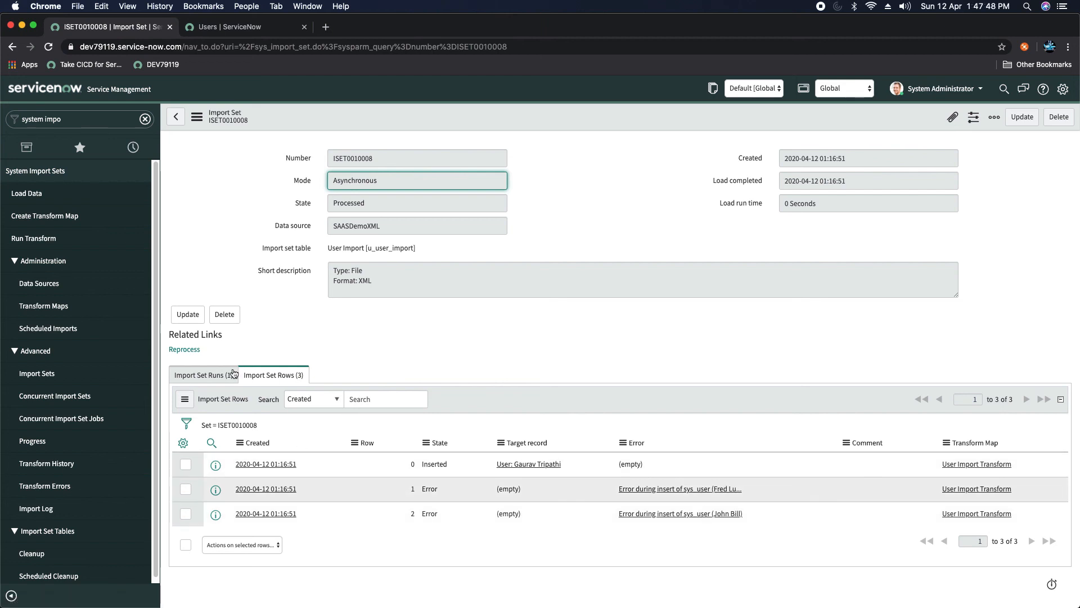
# Step: Review ISET0010008's Import Set Runs and Rows, opening row 1's staged record
pyautogui.click(195, 374)
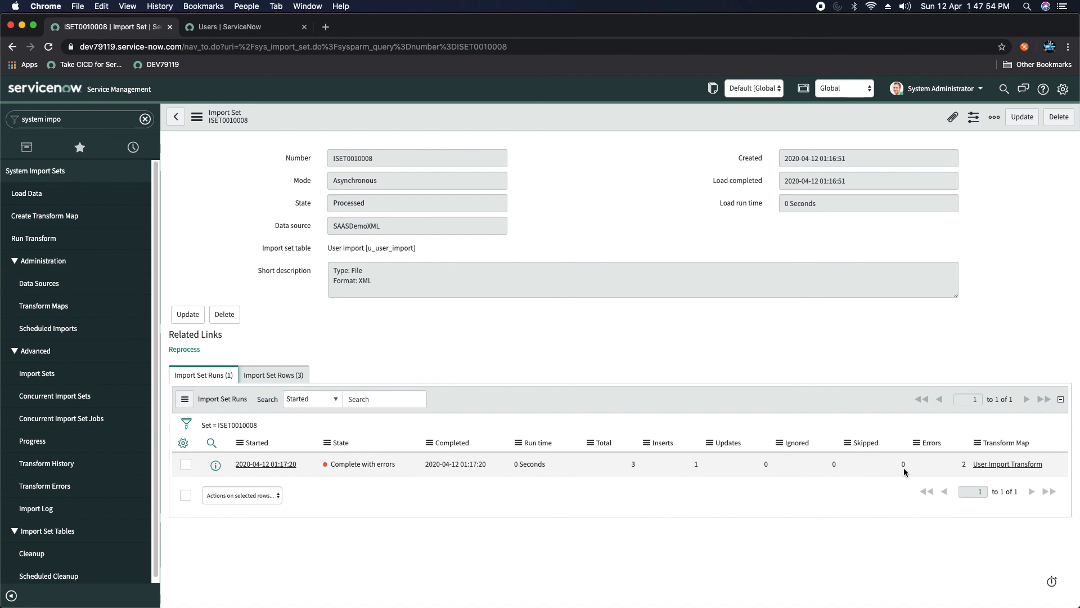
pyautogui.click(280, 377)
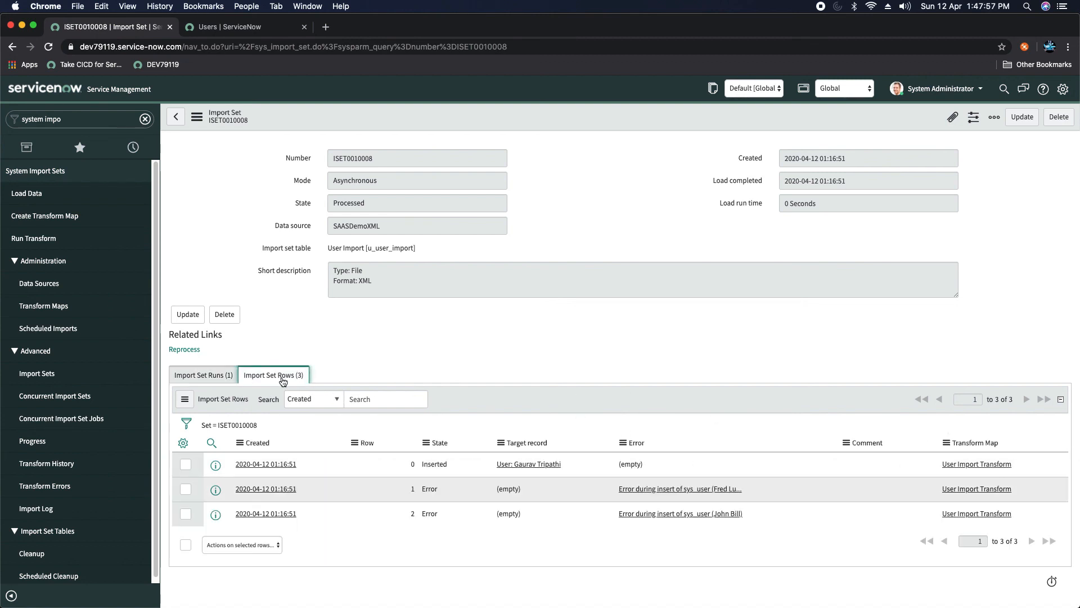
pyautogui.click(255, 489)
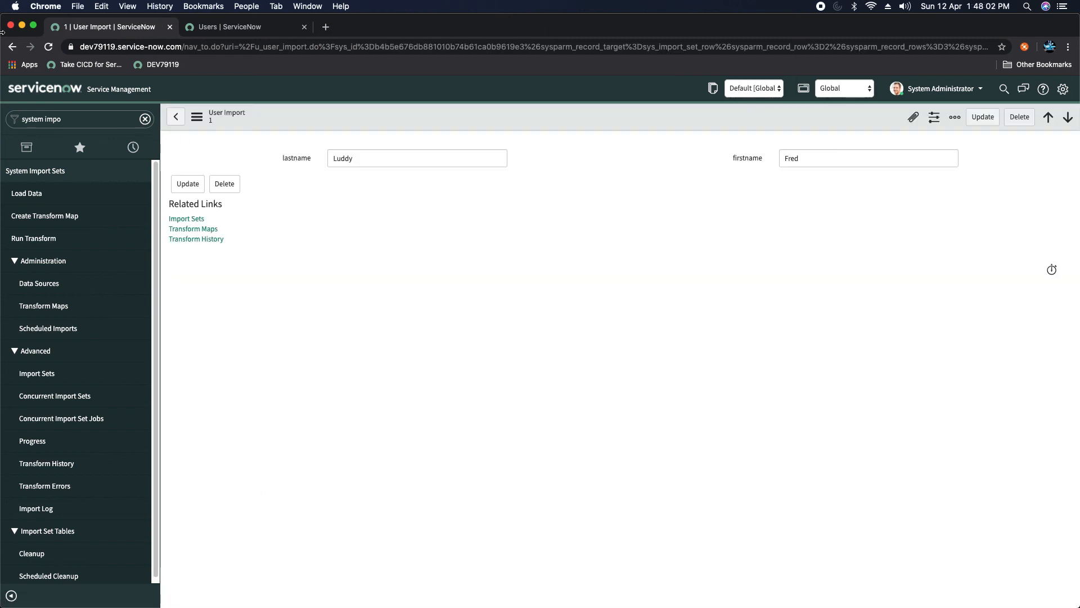
pyautogui.click(13, 46)
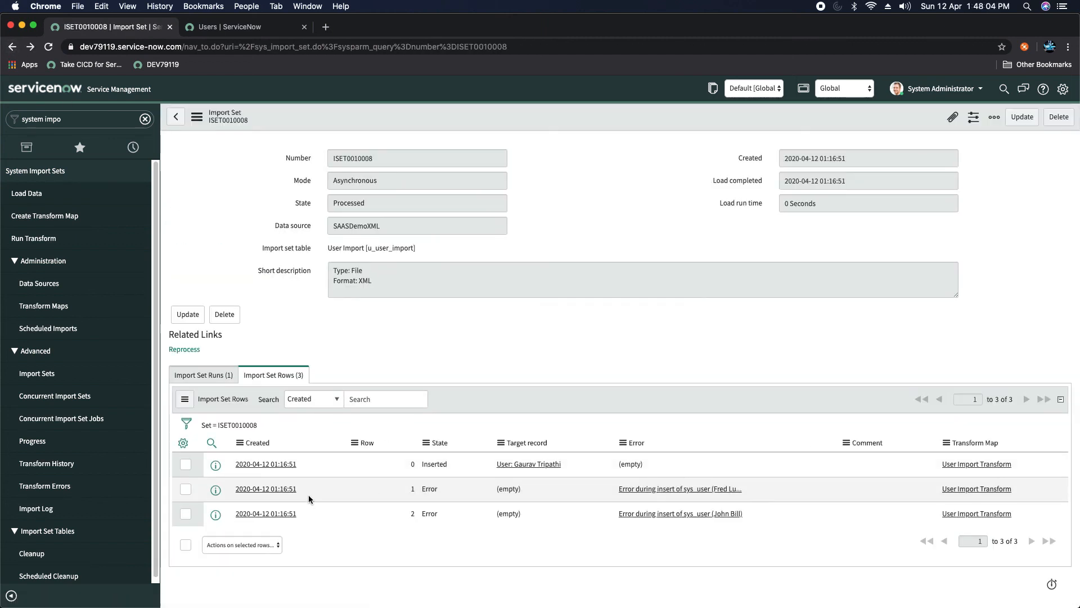
pyautogui.click(215, 490)
pyautogui.click(491, 401)
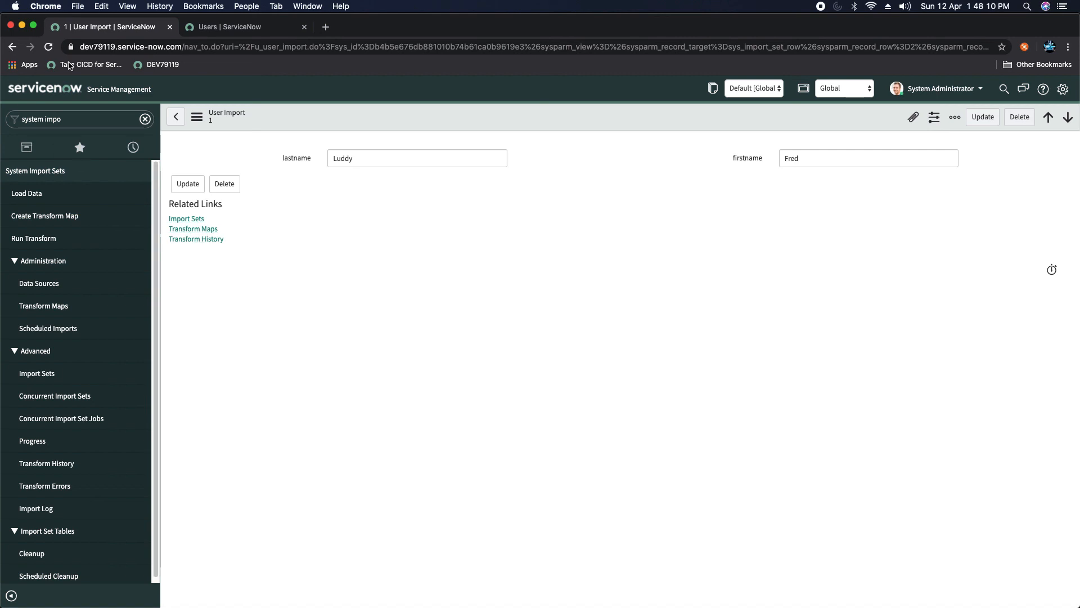
# Step: Inspect row 1's sys_user insert error details, then return to the Users list
pyautogui.click(12, 47)
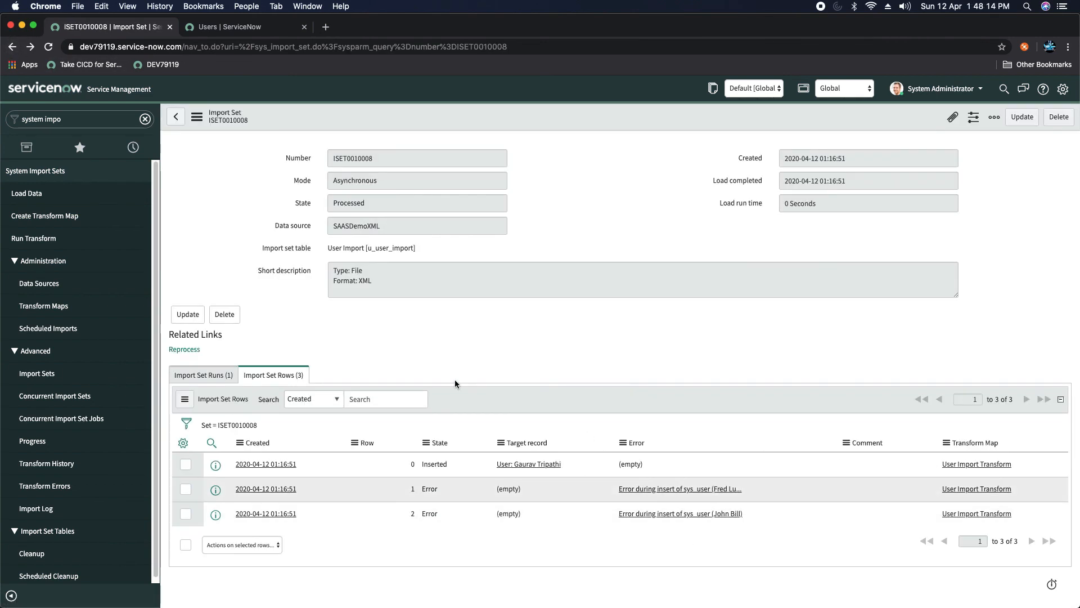
pyautogui.click(656, 489)
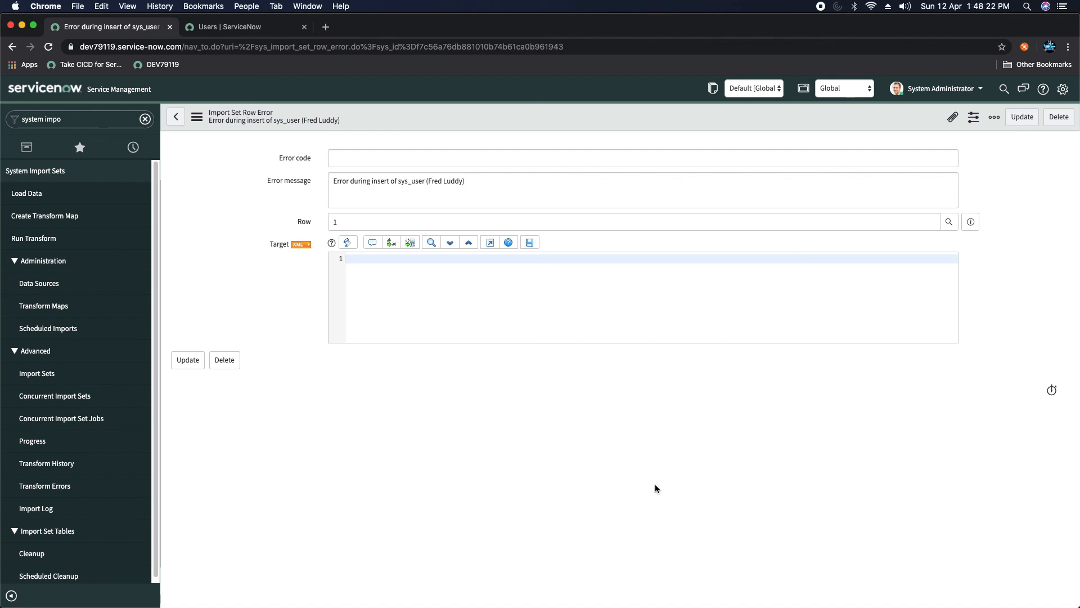
pyautogui.click(12, 46)
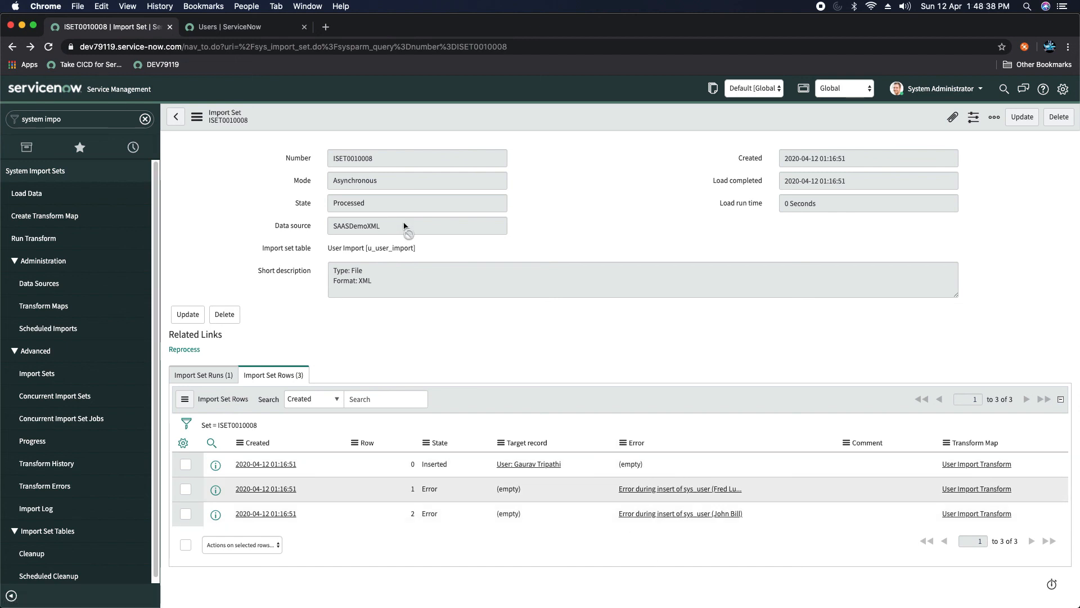
pyautogui.click(248, 29)
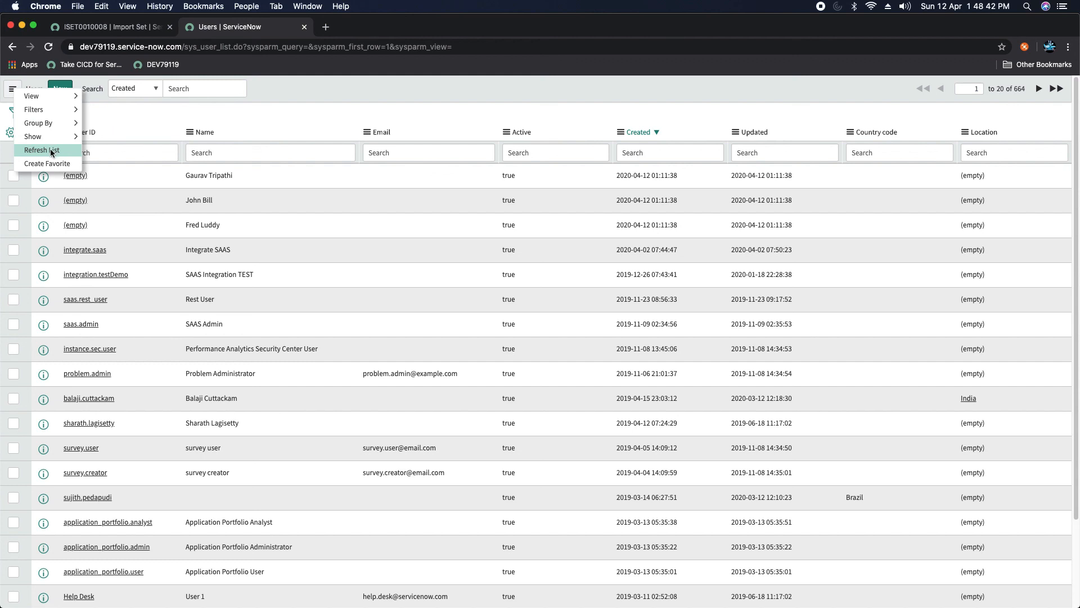
# Step: Refresh the Users list to reveal the undefined.undefined user, then return to the transform map
pyautogui.click(55, 150)
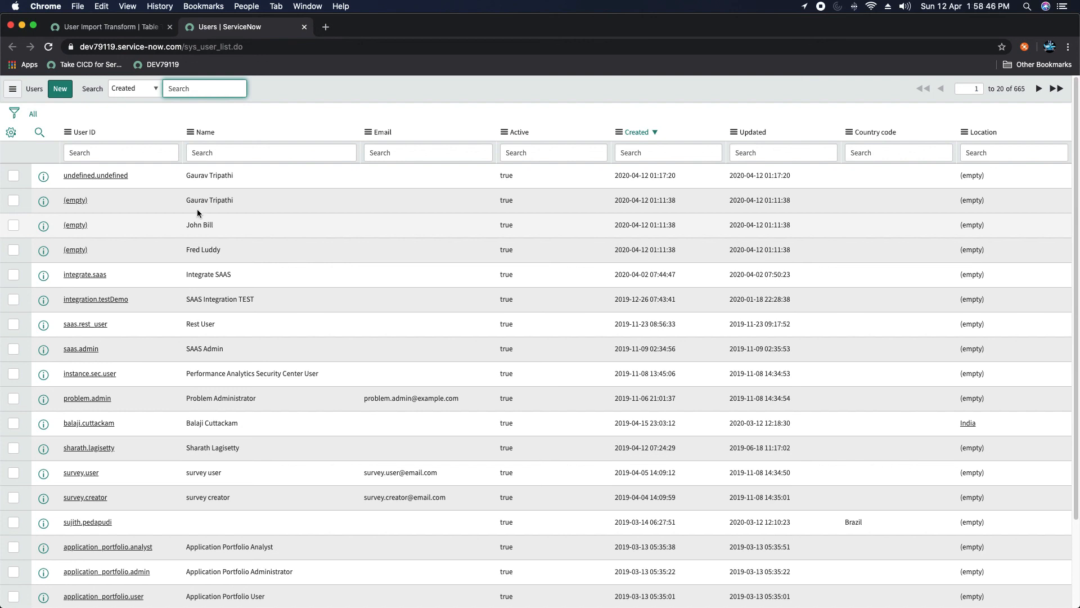
pyautogui.click(114, 29)
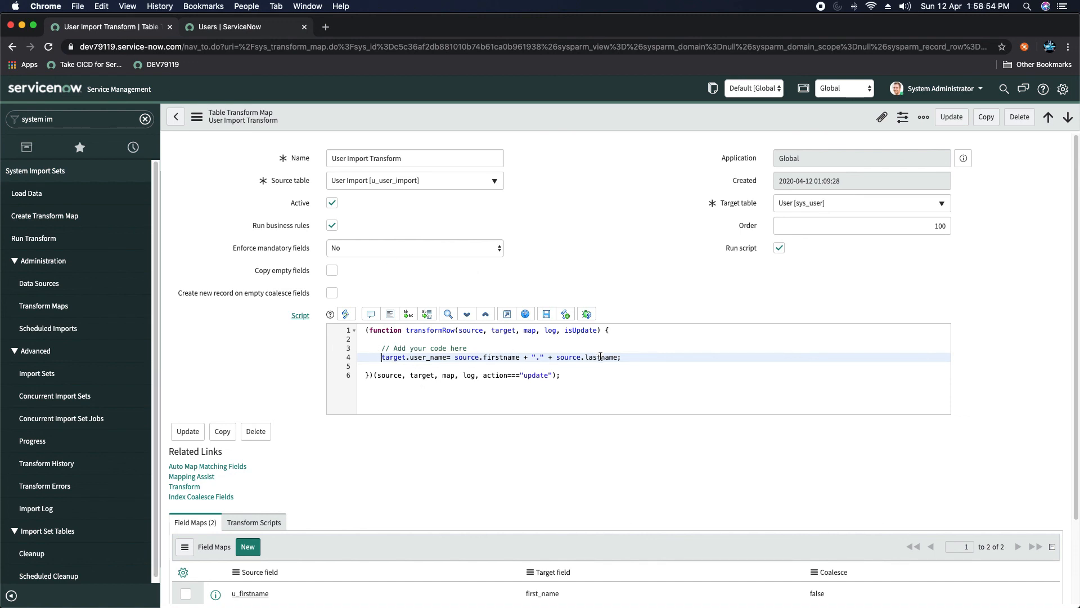
# Step: Change line 4 to use source.u_firstname and source.u_lastname, and save the script
pyautogui.scroll(-3, 235, 389)
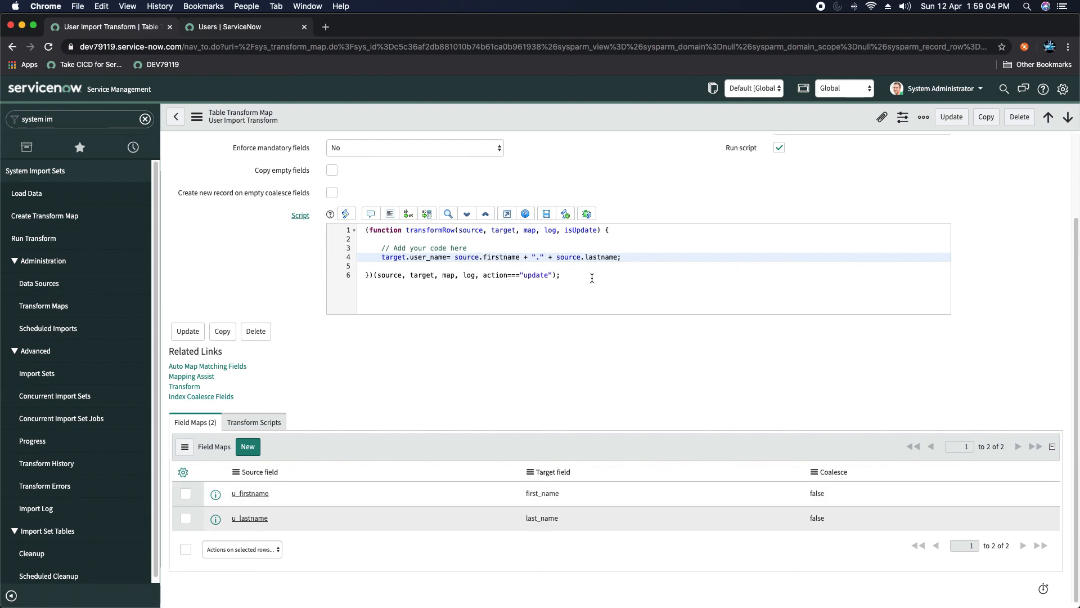
pyautogui.write('u_')
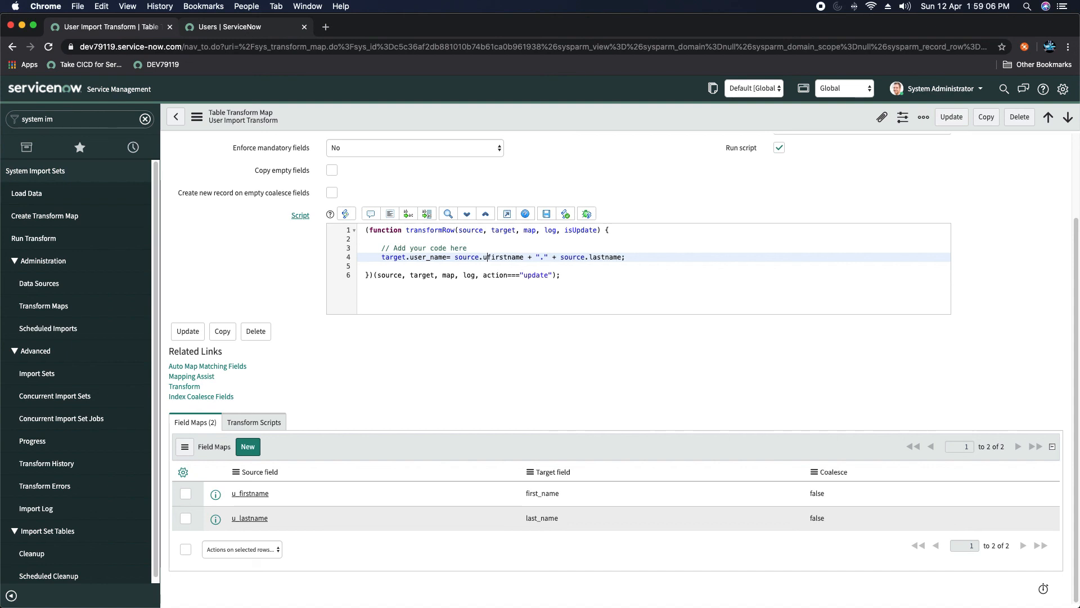
pyautogui.click(564, 257)
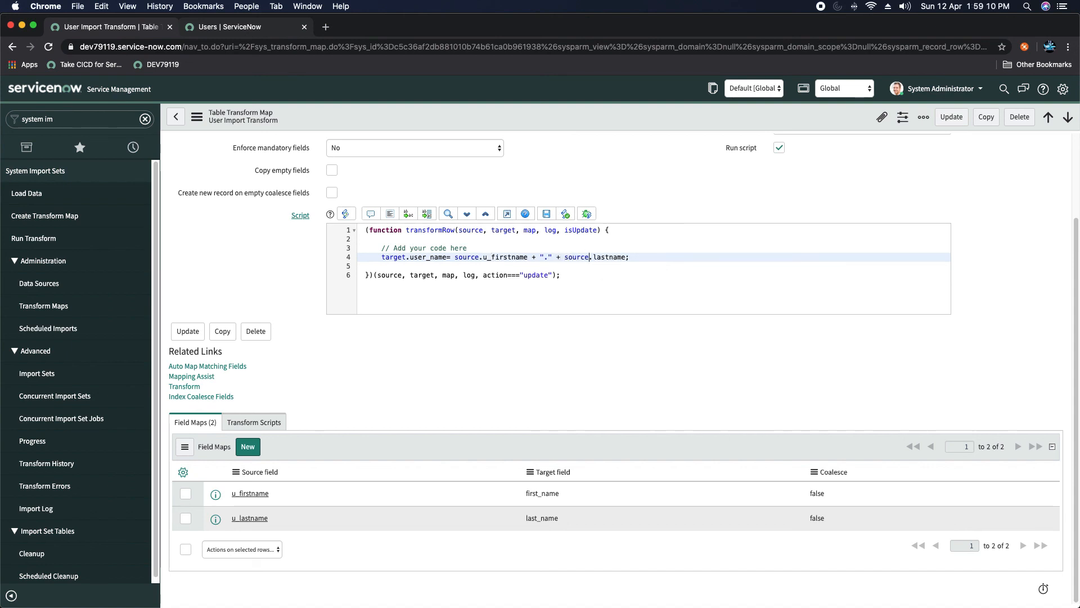
pyautogui.write('u_')
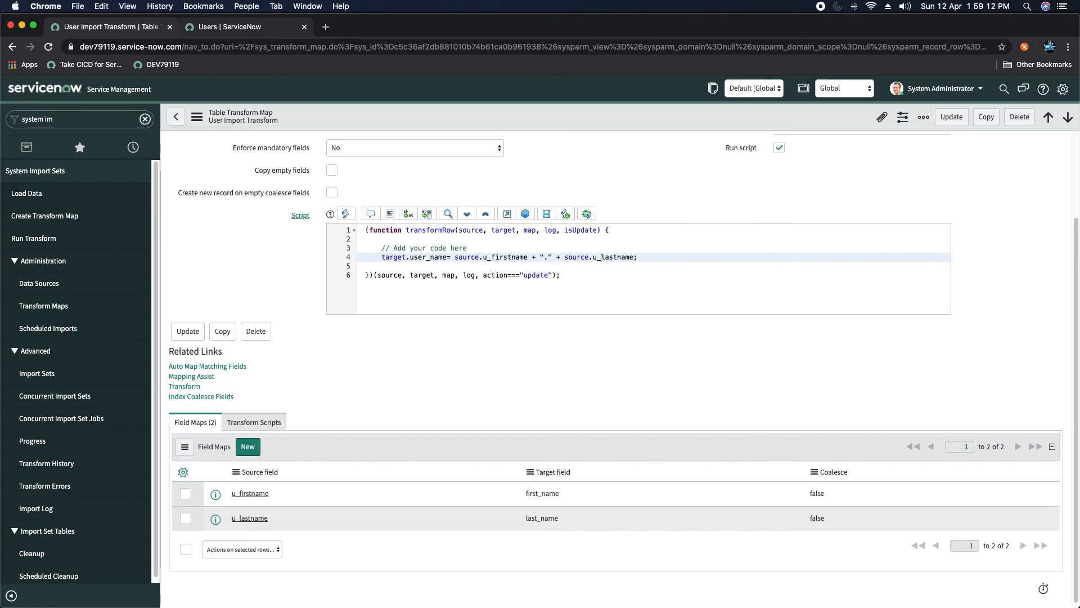
pyautogui.click(545, 215)
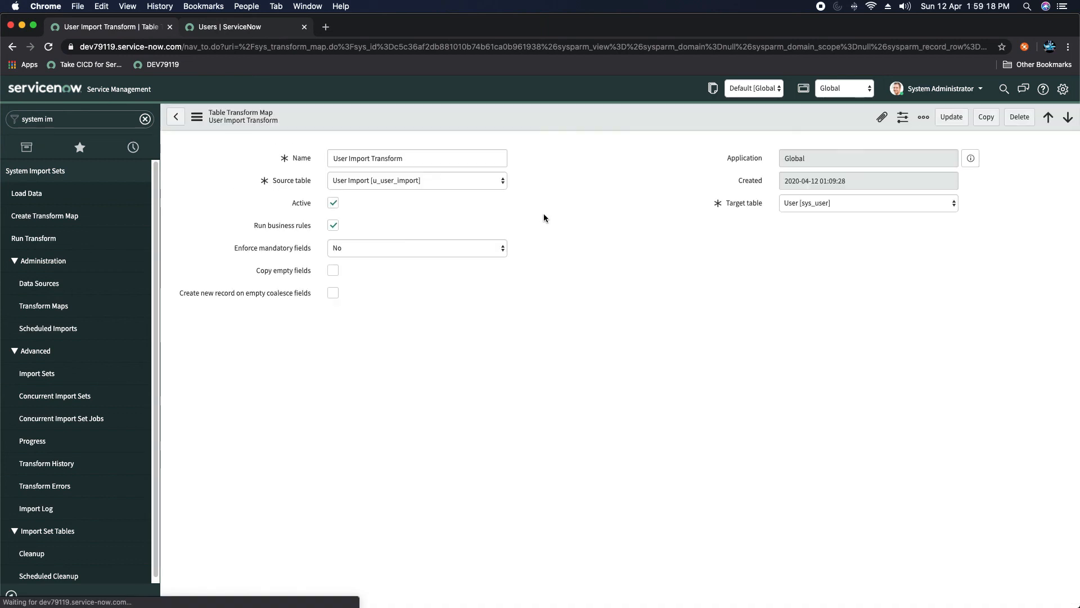
pyautogui.click(204, 230)
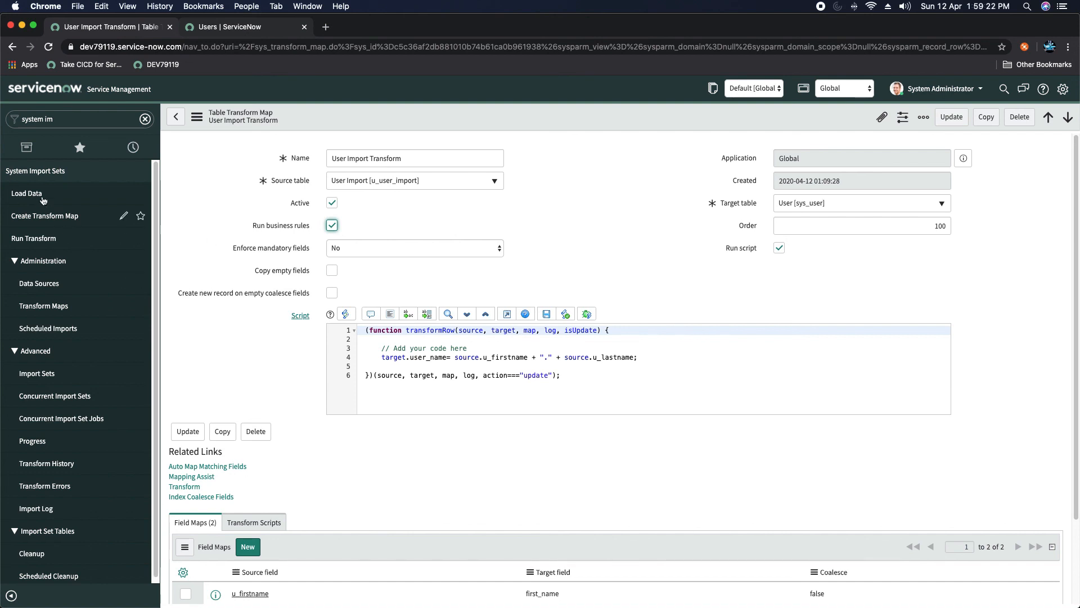
# Step: Load SAASDemoXML into the existing User Import table and run User Import Transform on ISET0010010
pyautogui.click(18, 194)
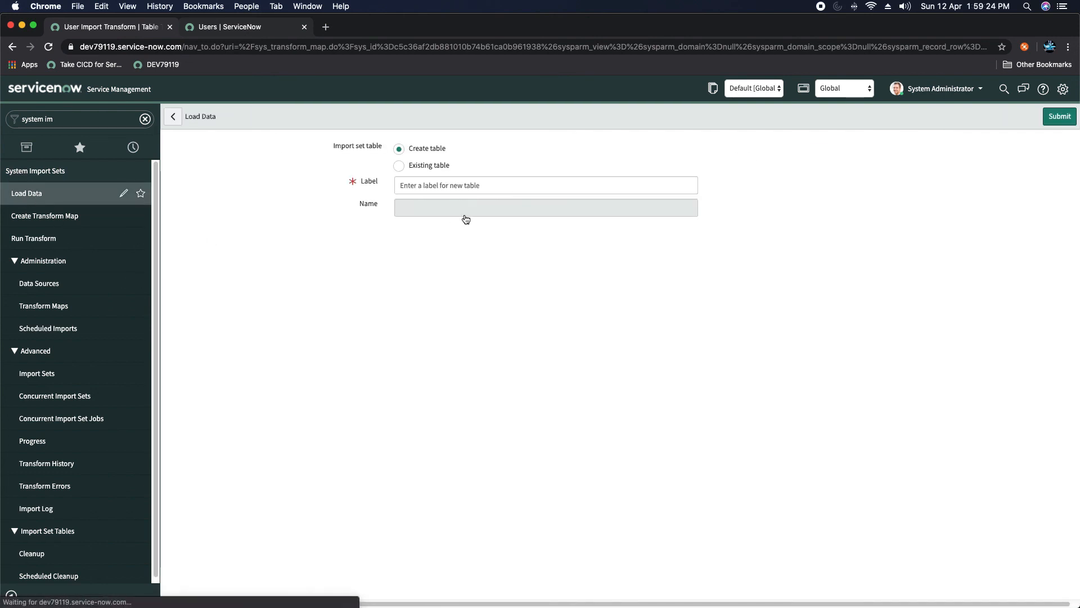
pyautogui.click(399, 167)
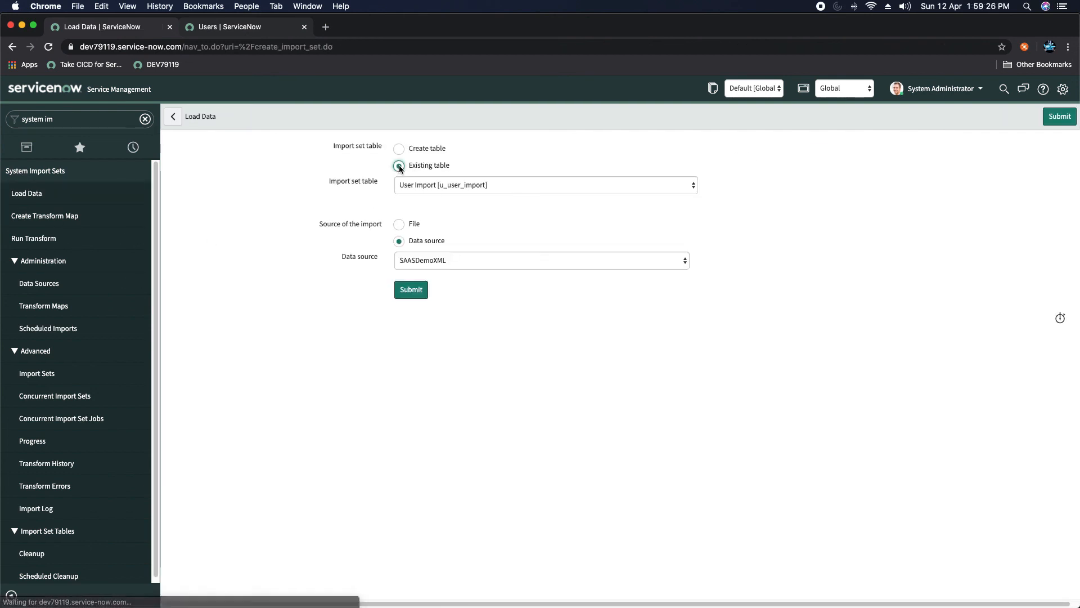
pyautogui.click(412, 293)
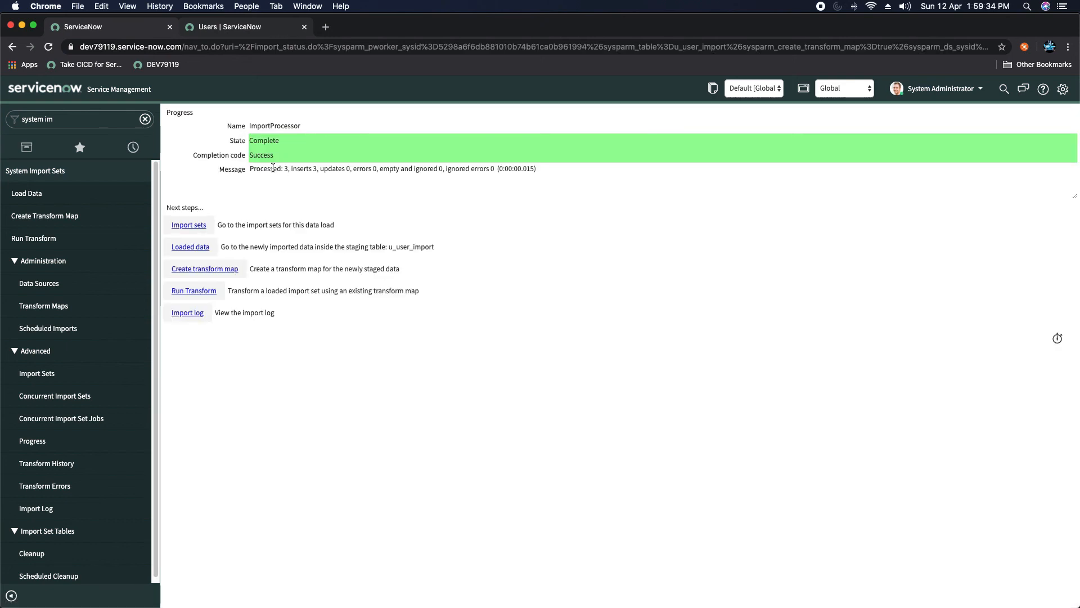
pyautogui.click(203, 291)
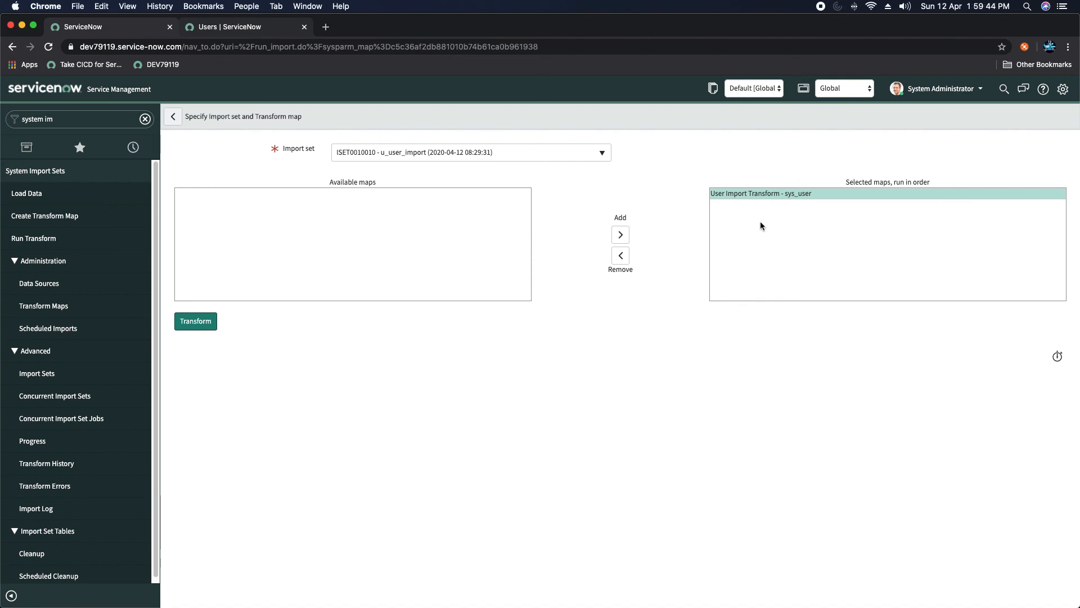
pyautogui.click(198, 325)
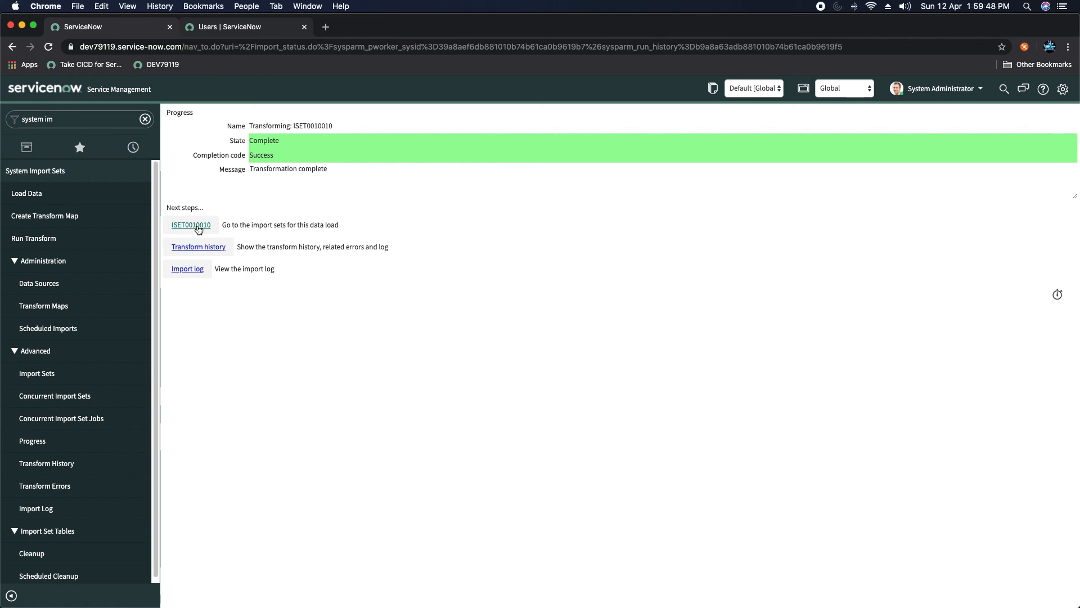
# Step: Open ISET0010010's rows: rows 0 and 2 inserted users, row 1 failed inserting sys_user
pyautogui.click(197, 226)
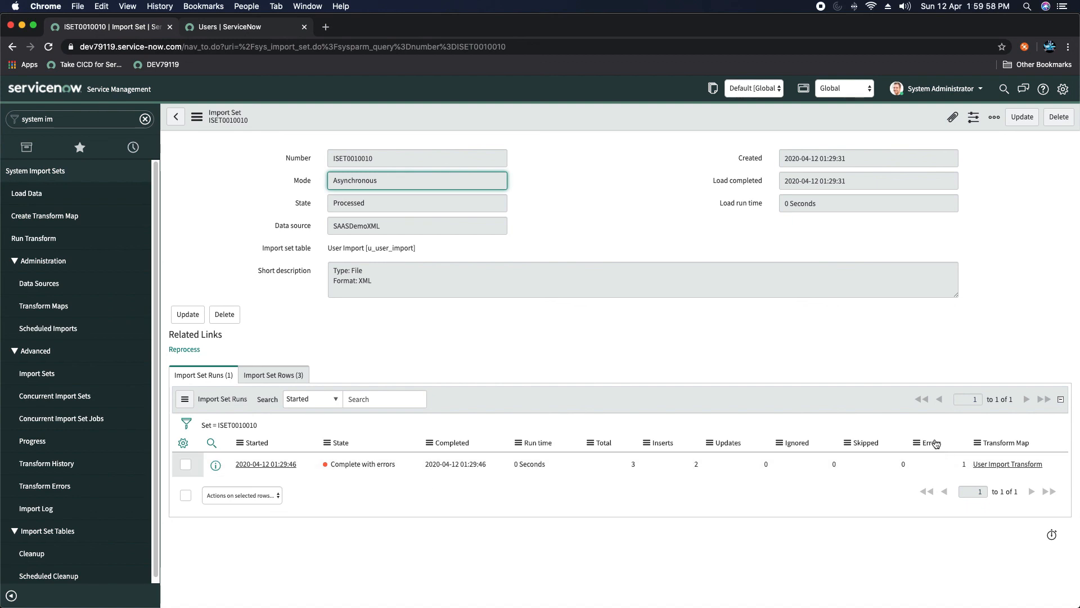
pyautogui.click(265, 376)
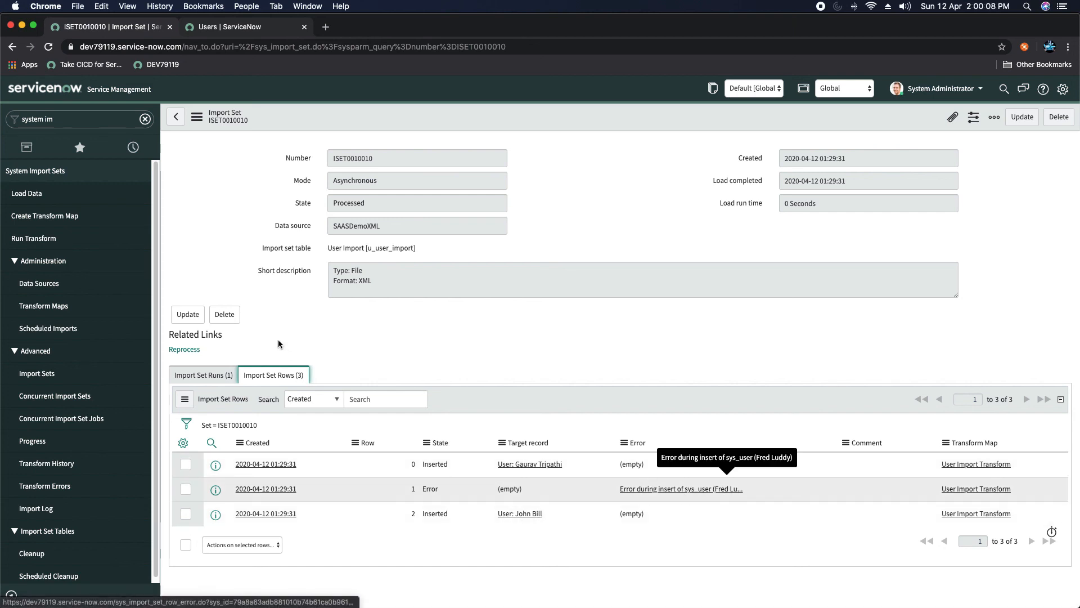
# Step: Refresh the Users list, now showing 667 users with the new firstname.lastname IDs
pyautogui.click(247, 26)
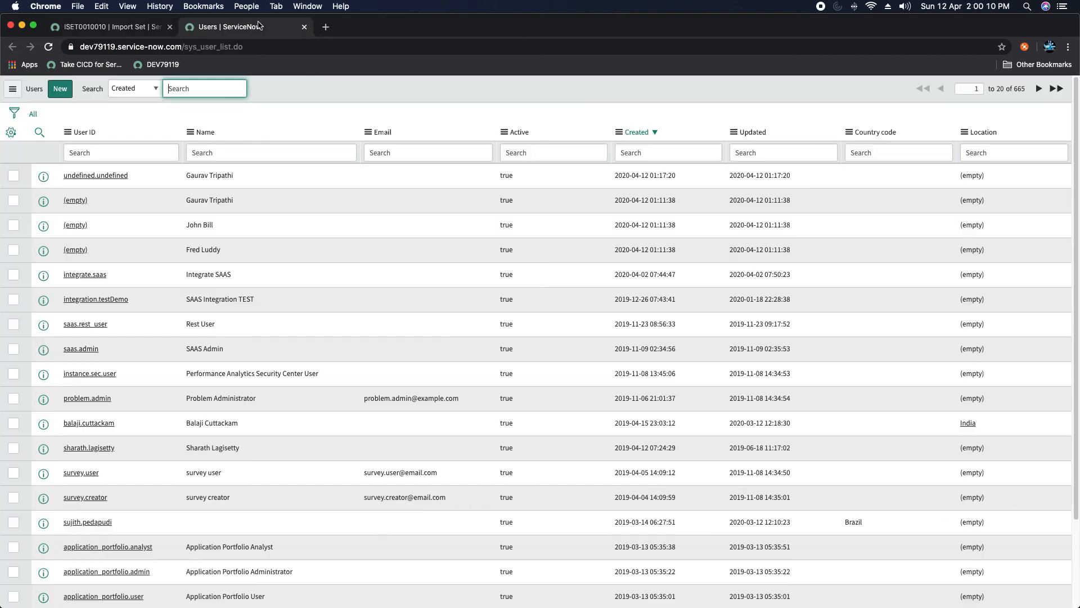
pyautogui.click(12, 88)
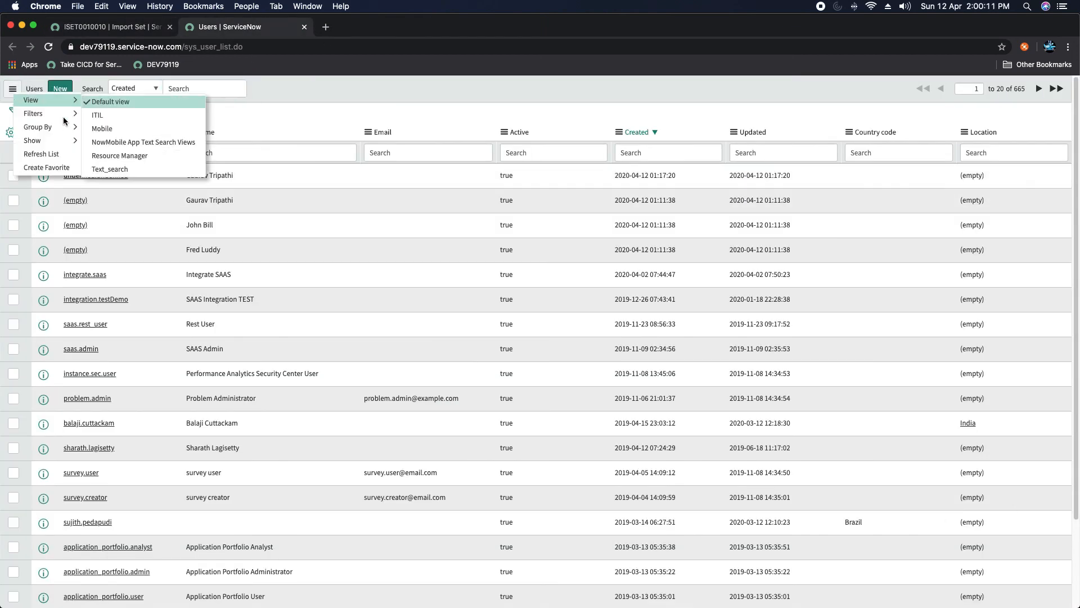
pyautogui.click(60, 152)
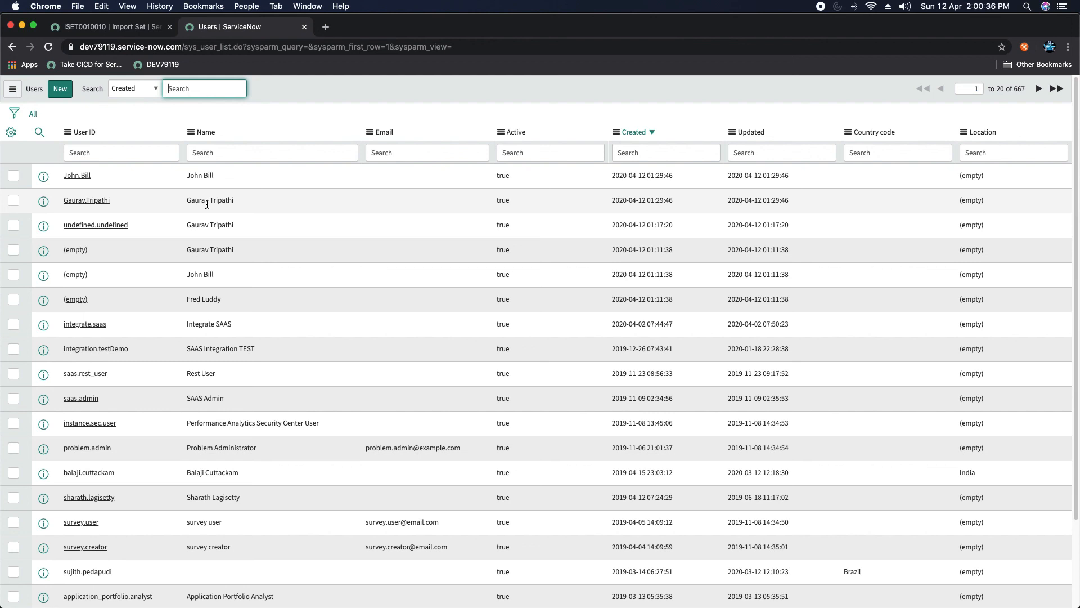
# Step: Filter the Users list by User ID to the failed row's pre-existing user
pyautogui.click(138, 146)
pyautogui.write('*fre')
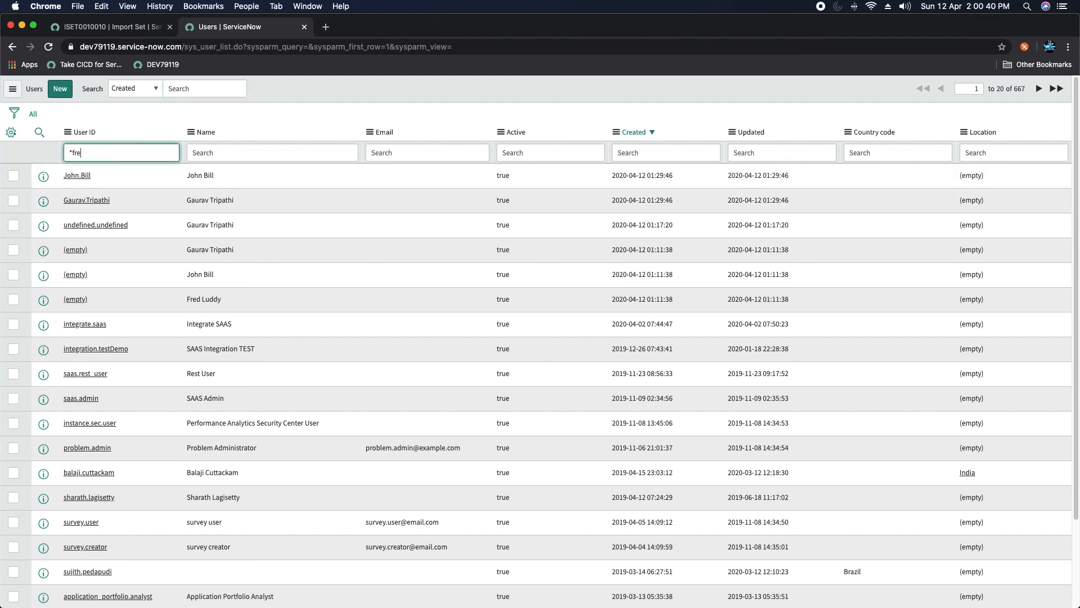
pyautogui.write('d.luddy')
pyautogui.press('Return')
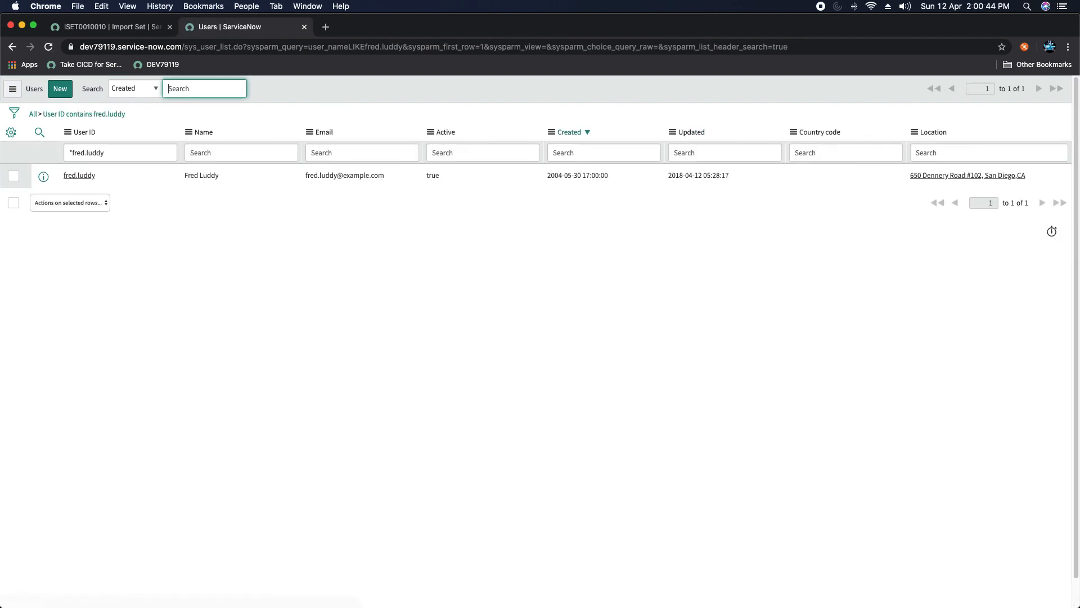